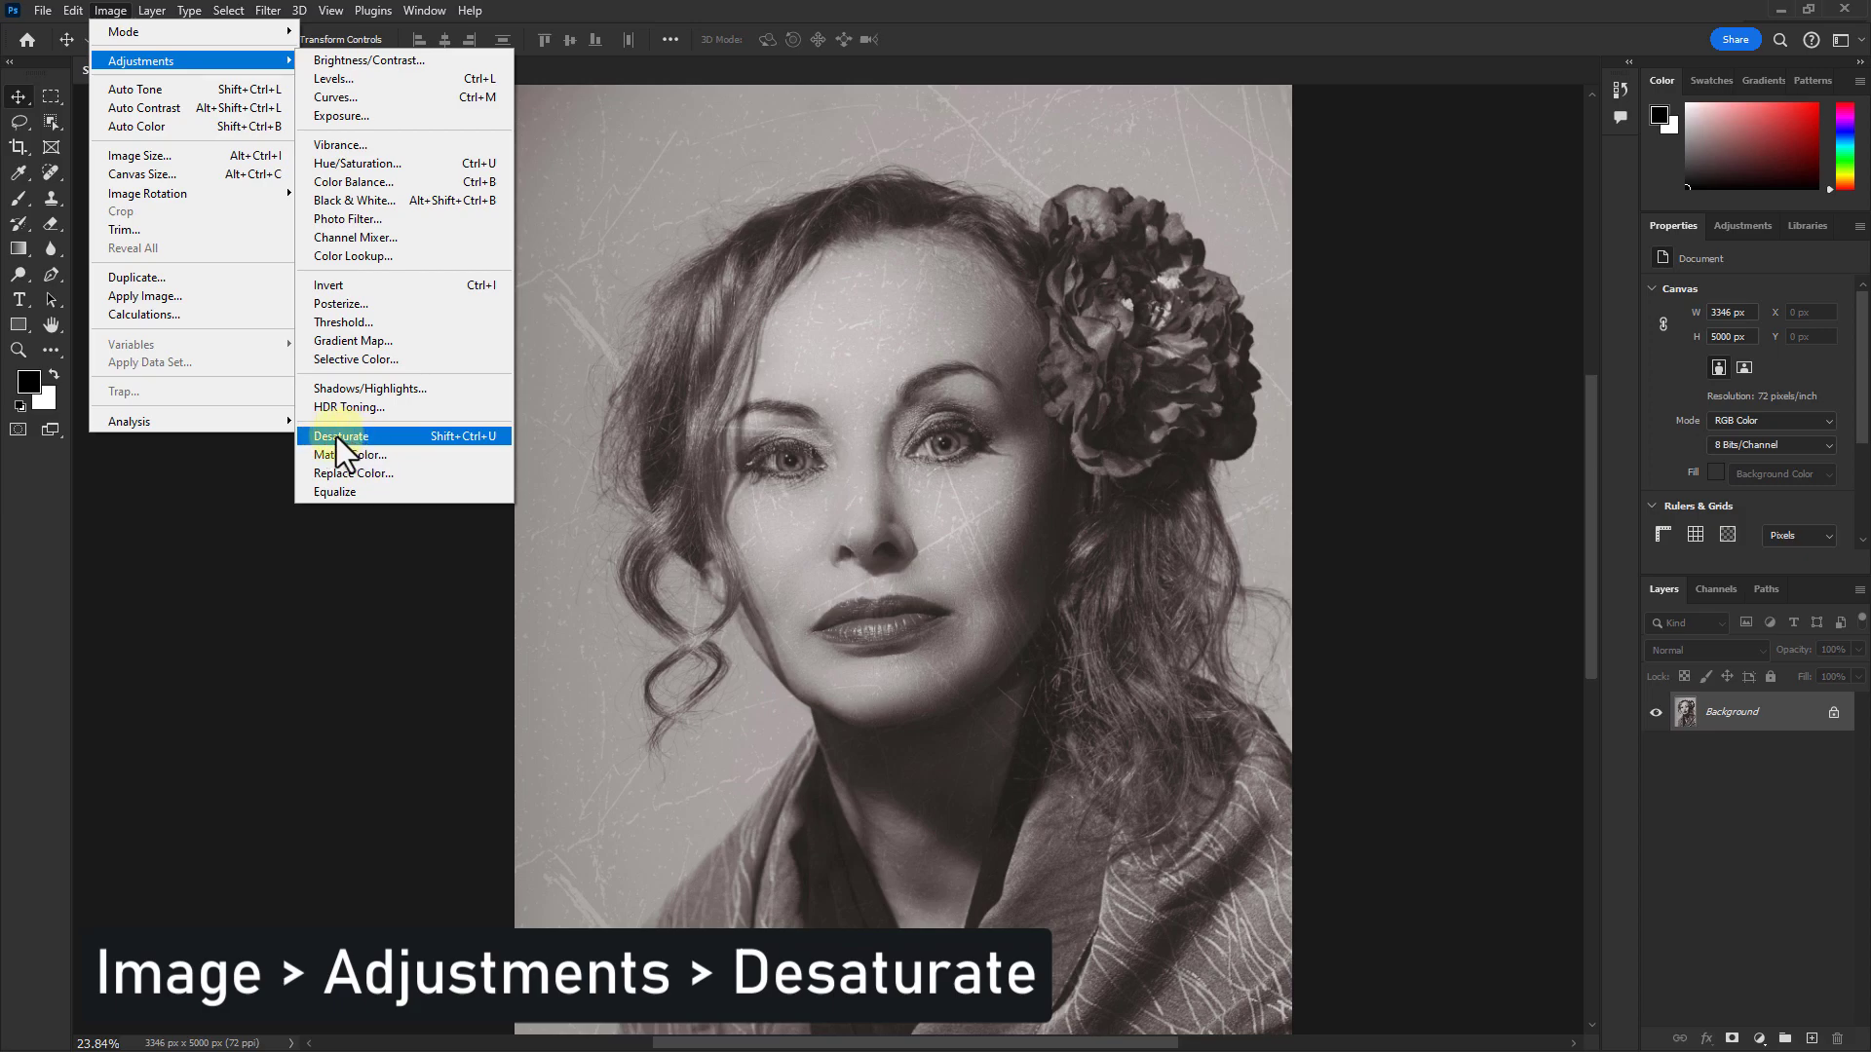
Step: Desaturate the scratched portrait and turn on the Photo Restoration neural filter
click(341, 436)
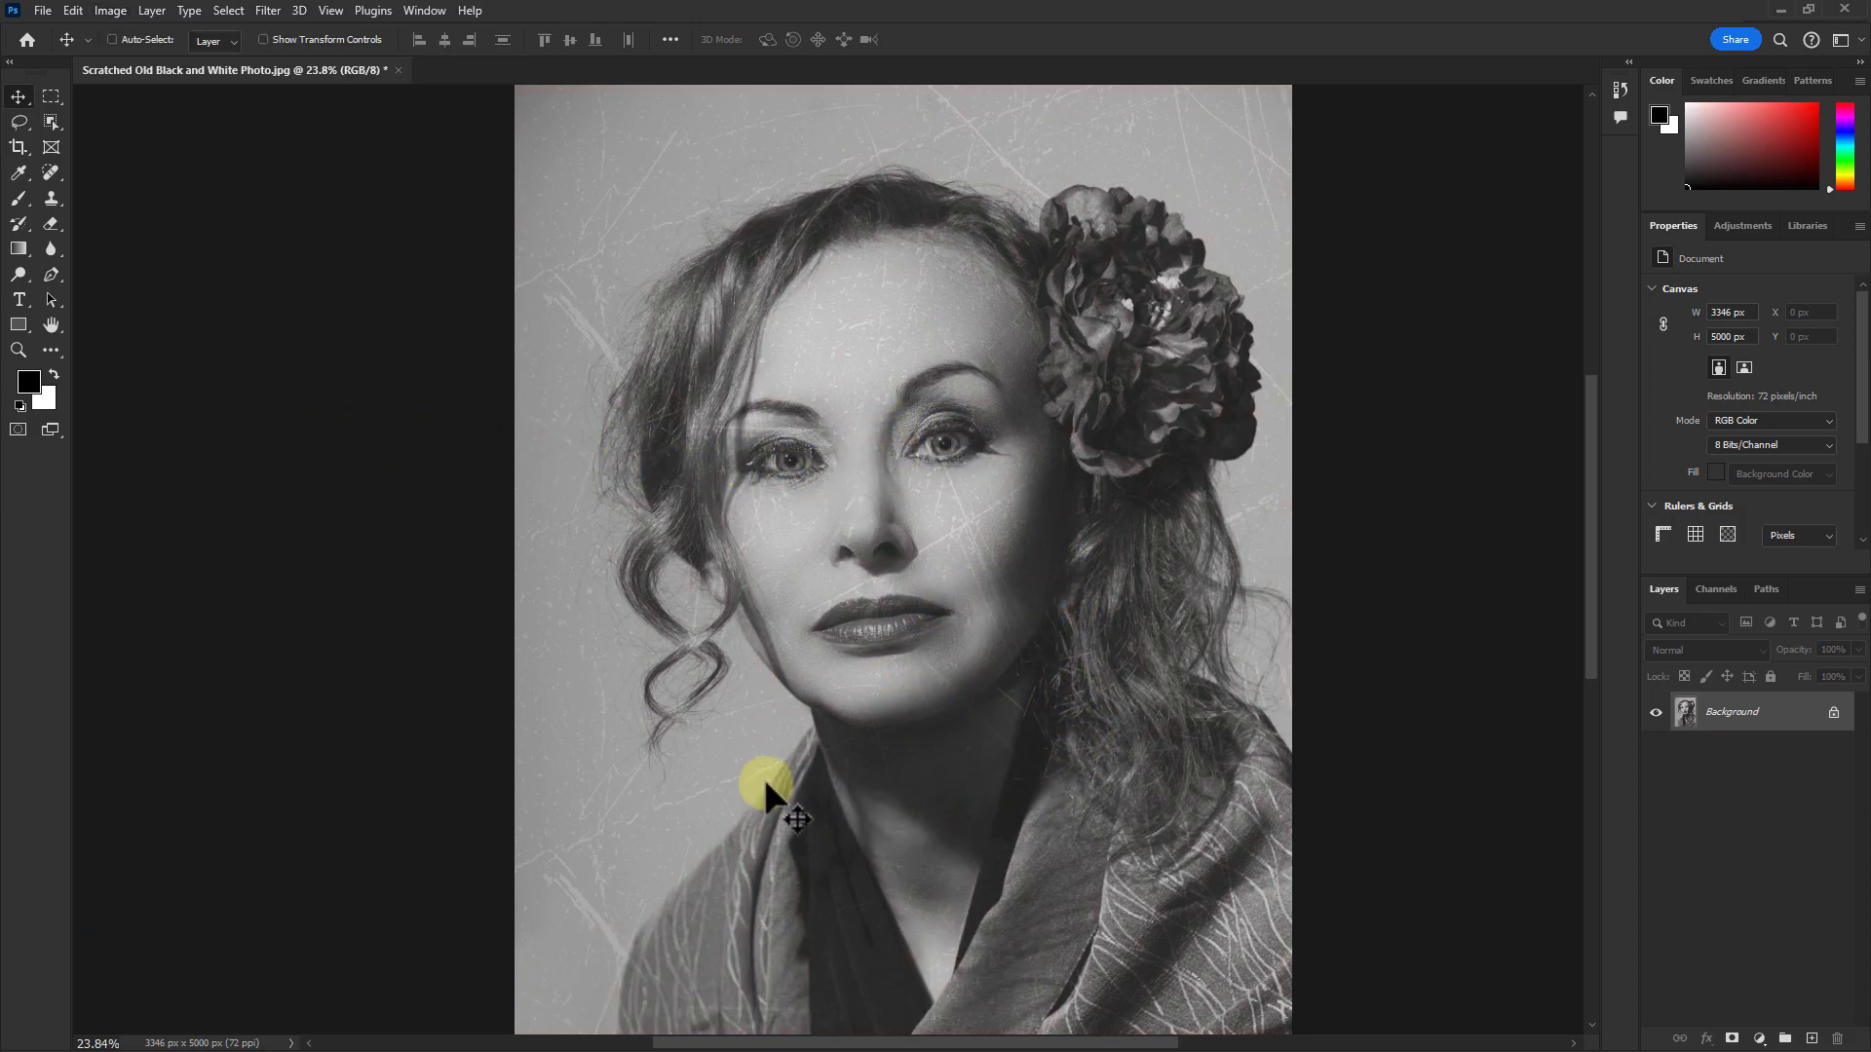
click(268, 13)
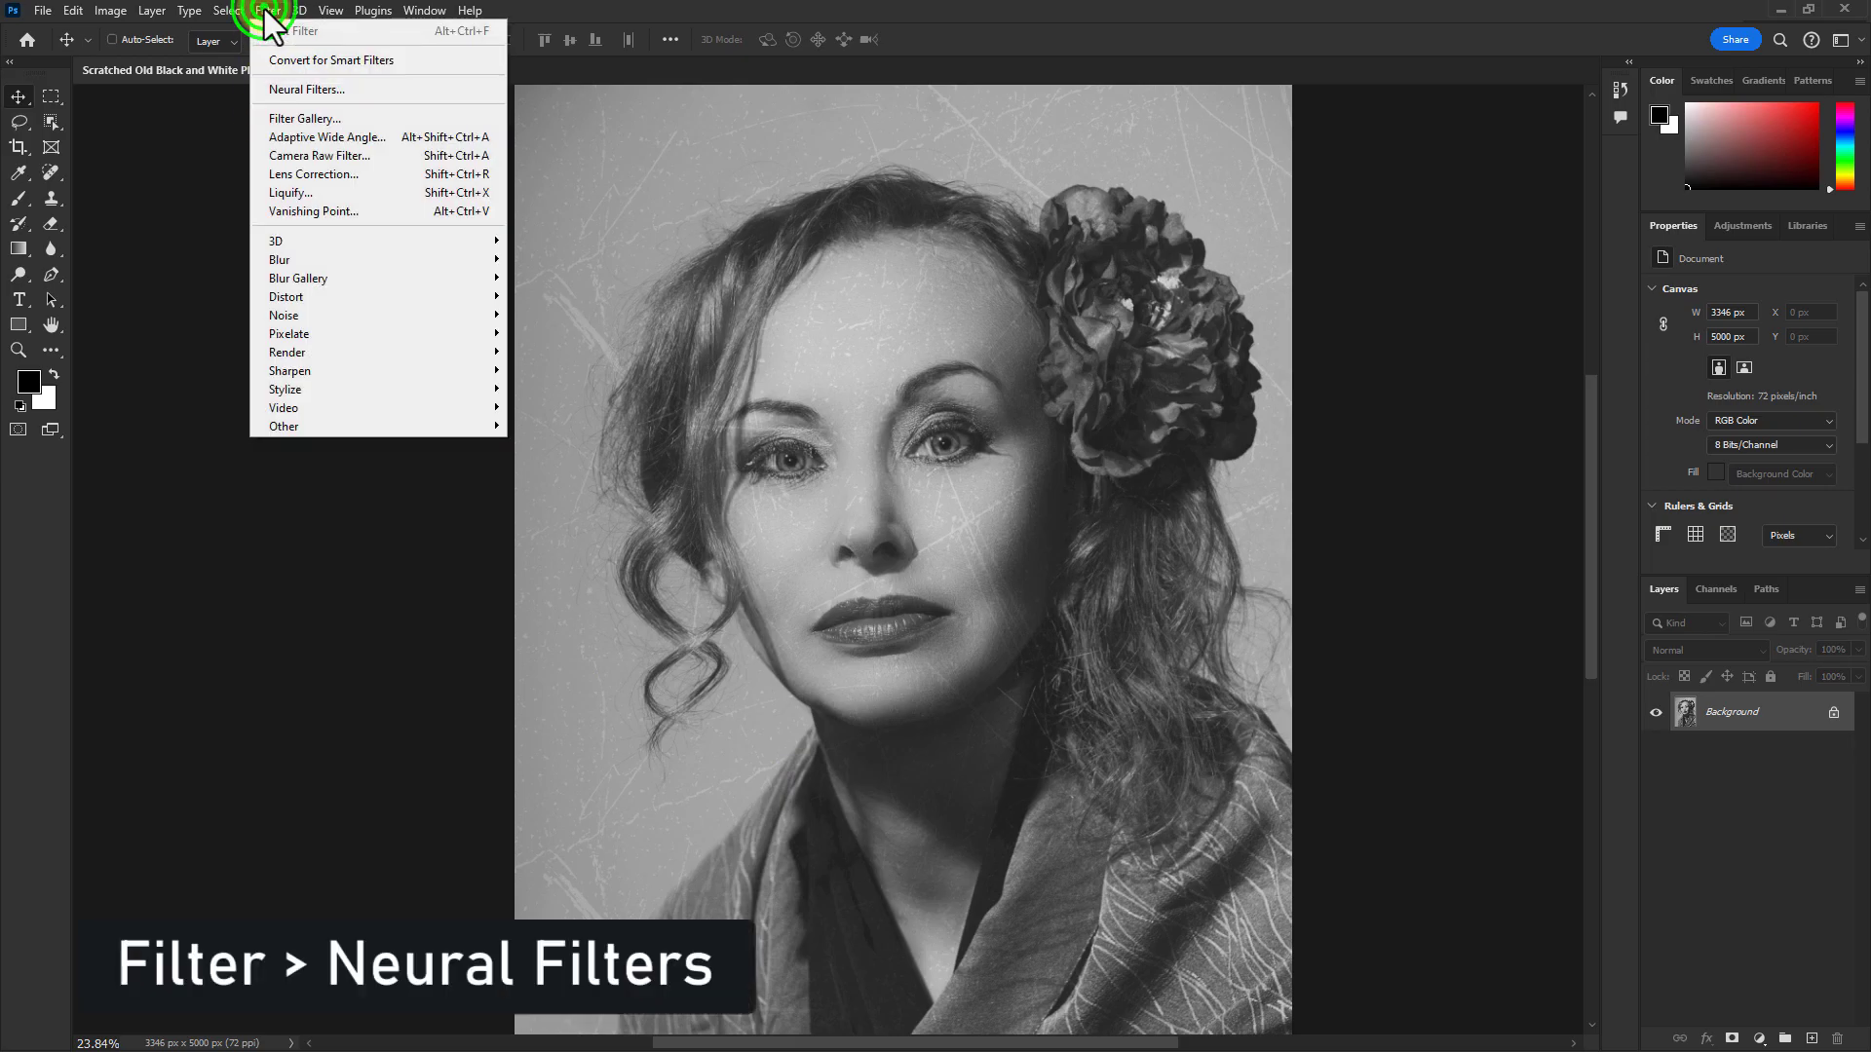
click(301, 88)
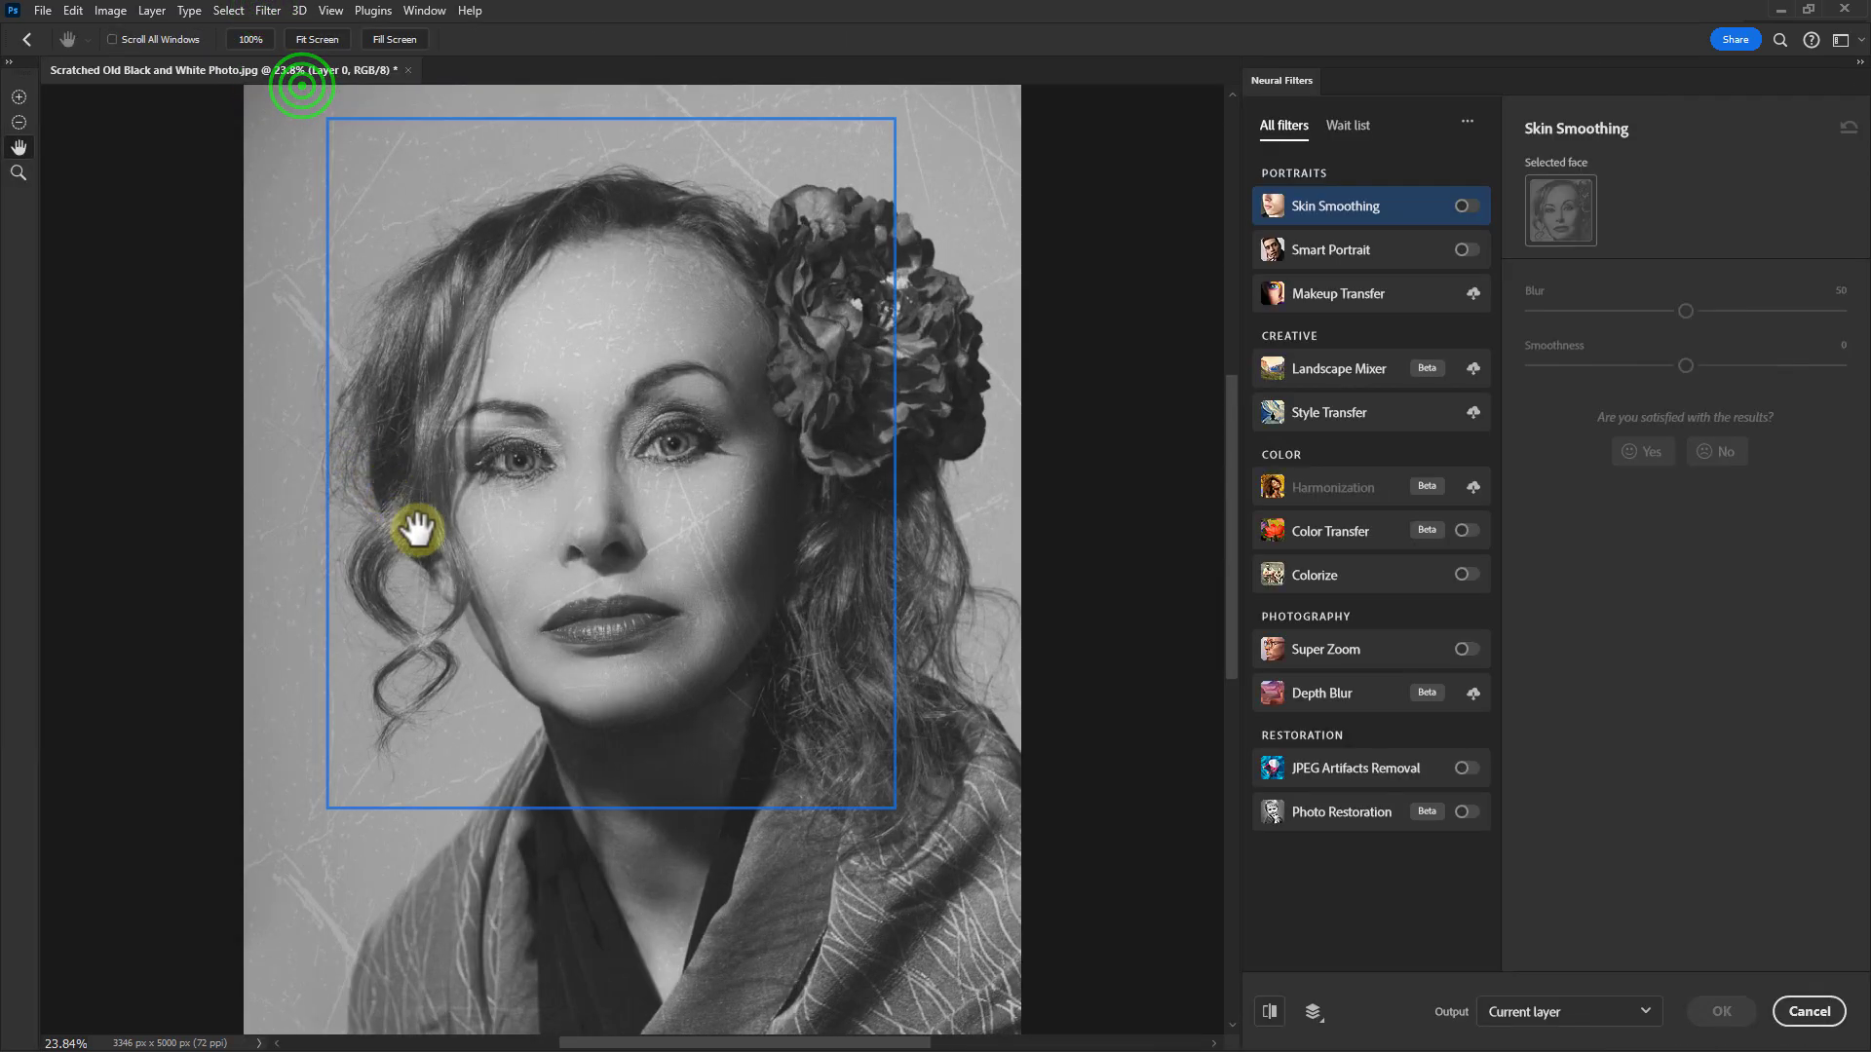
click(1333, 817)
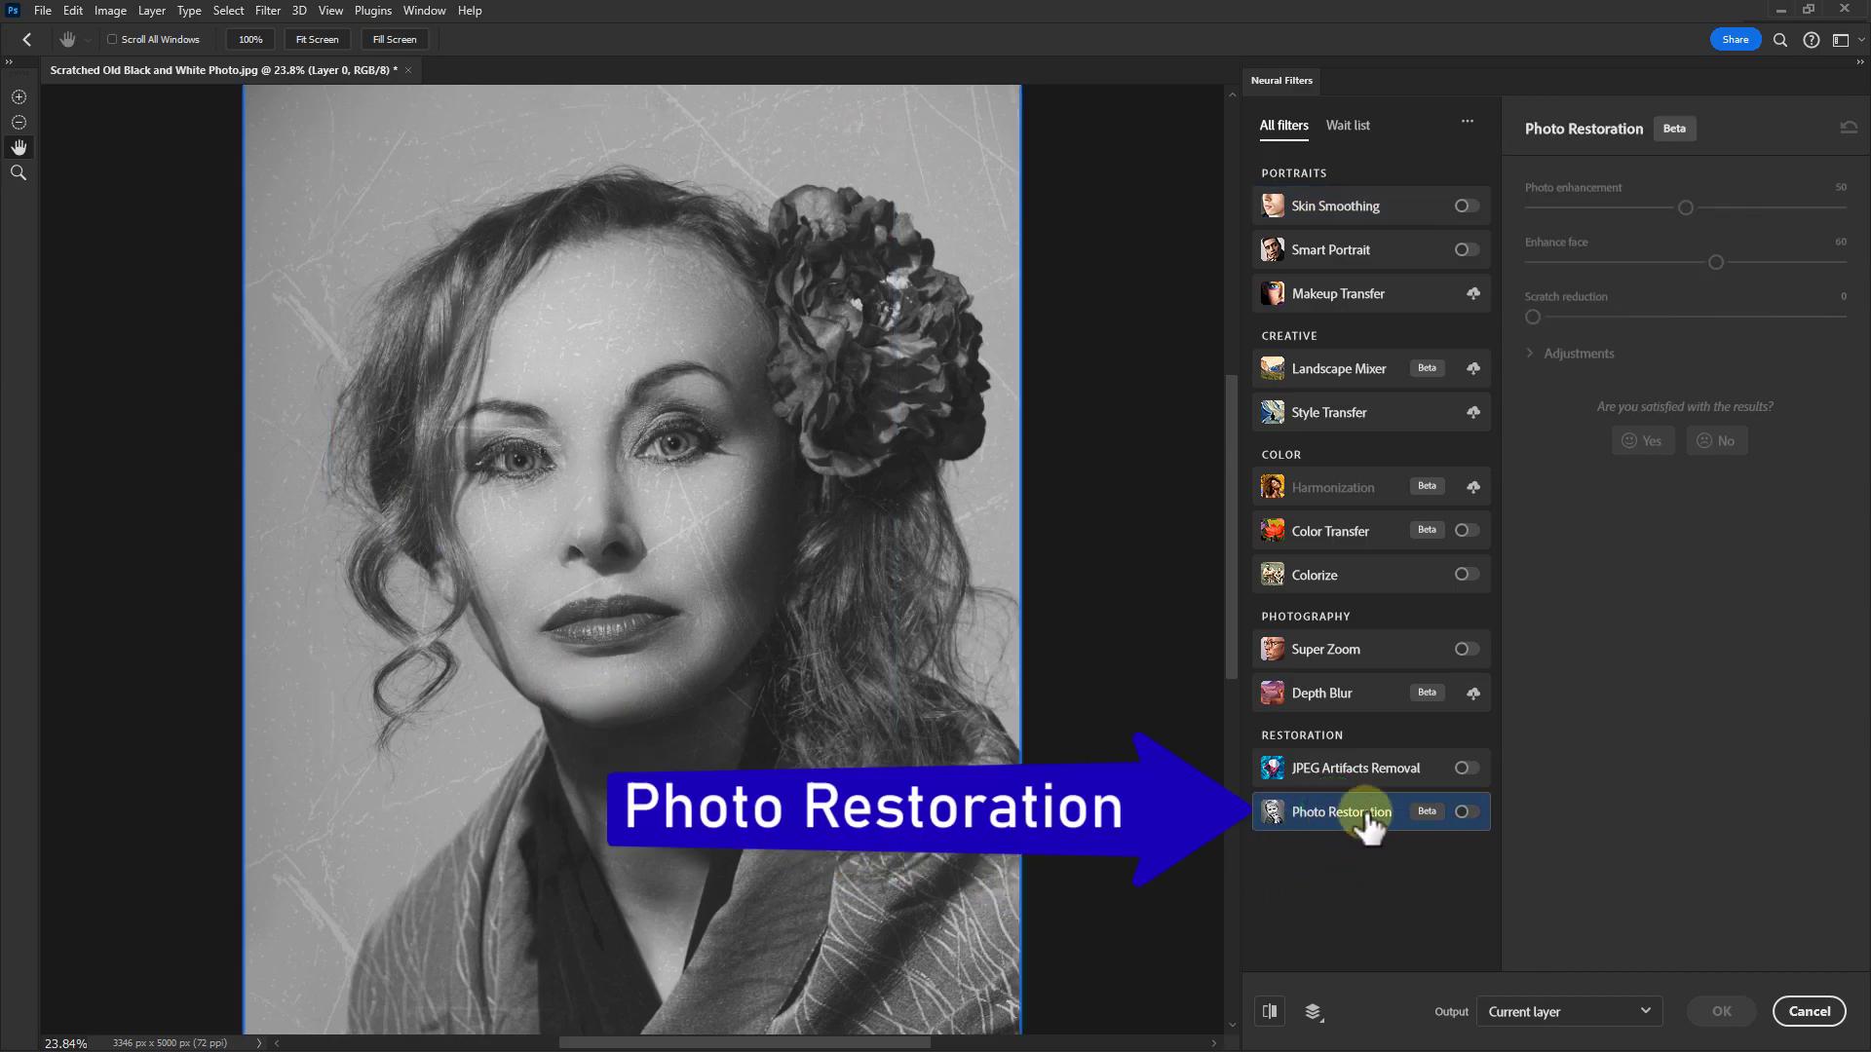
click(1465, 813)
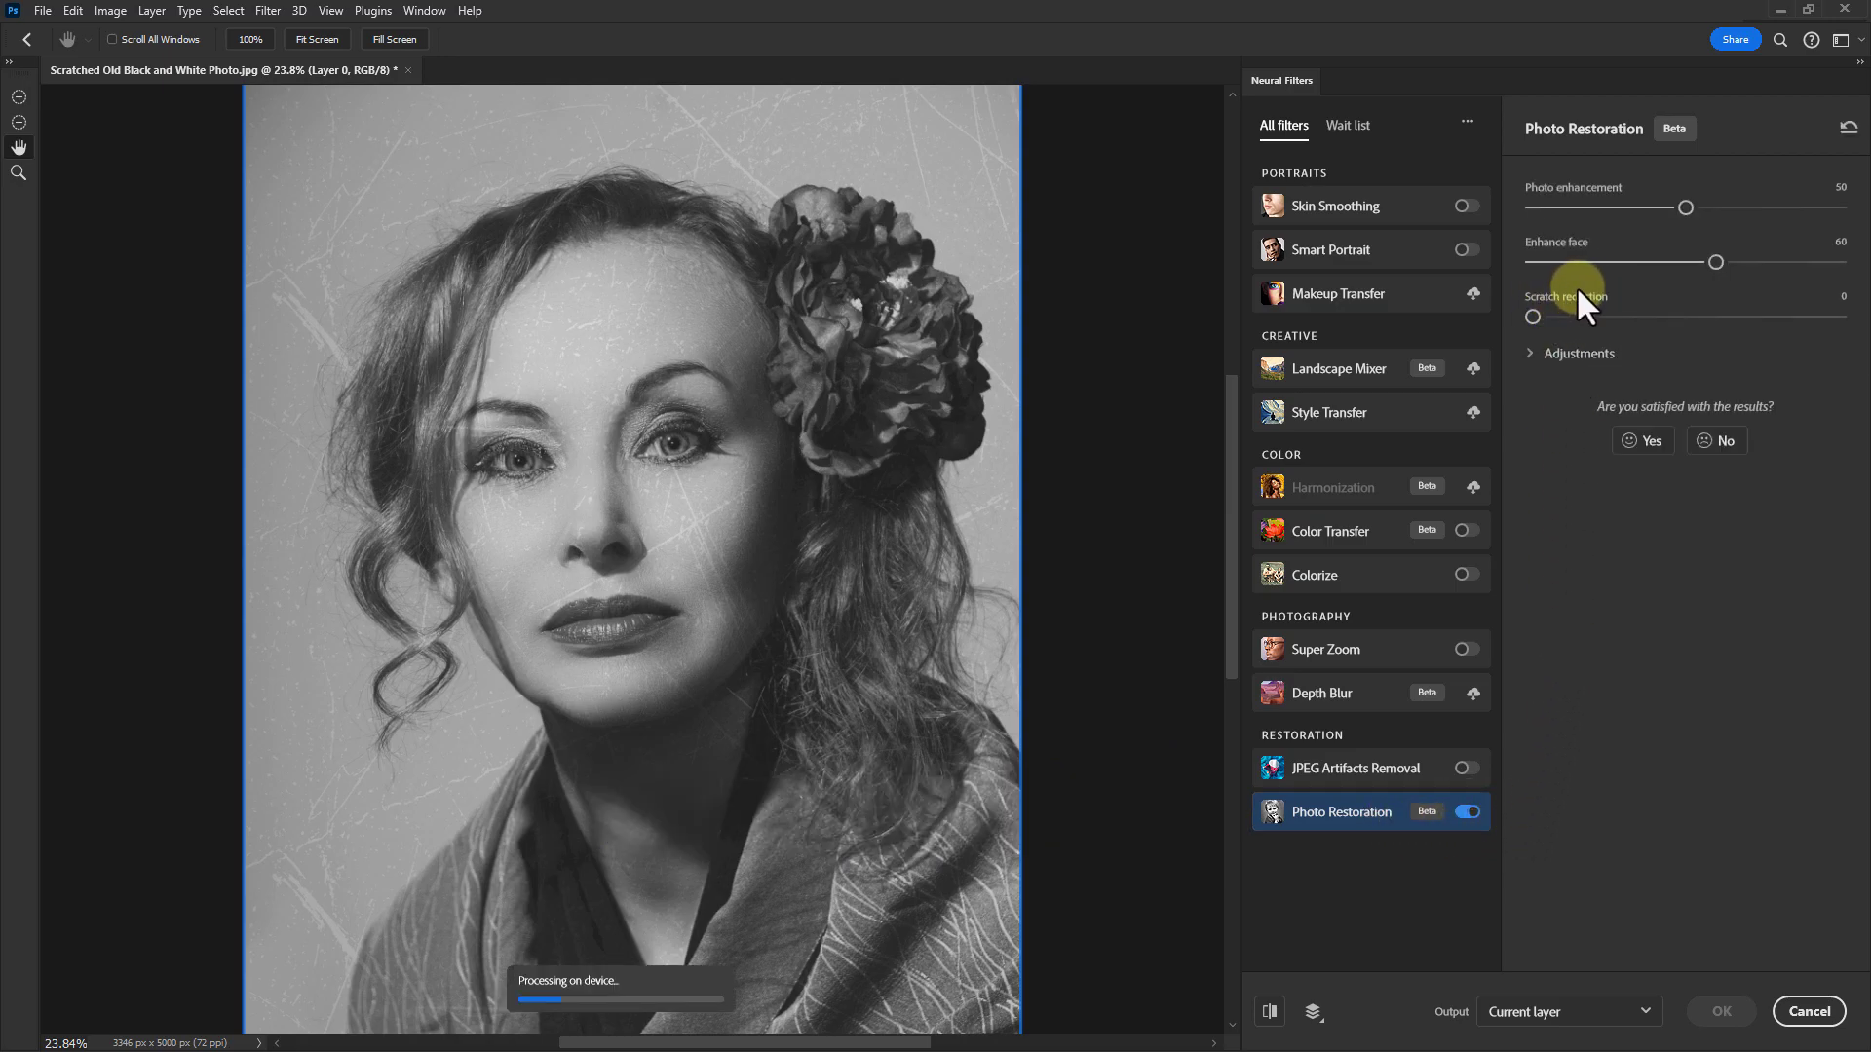
Step: Set the Photo Restoration filter's scratch reduction to 30 and inspect the face in the preview
double_click(1838, 297)
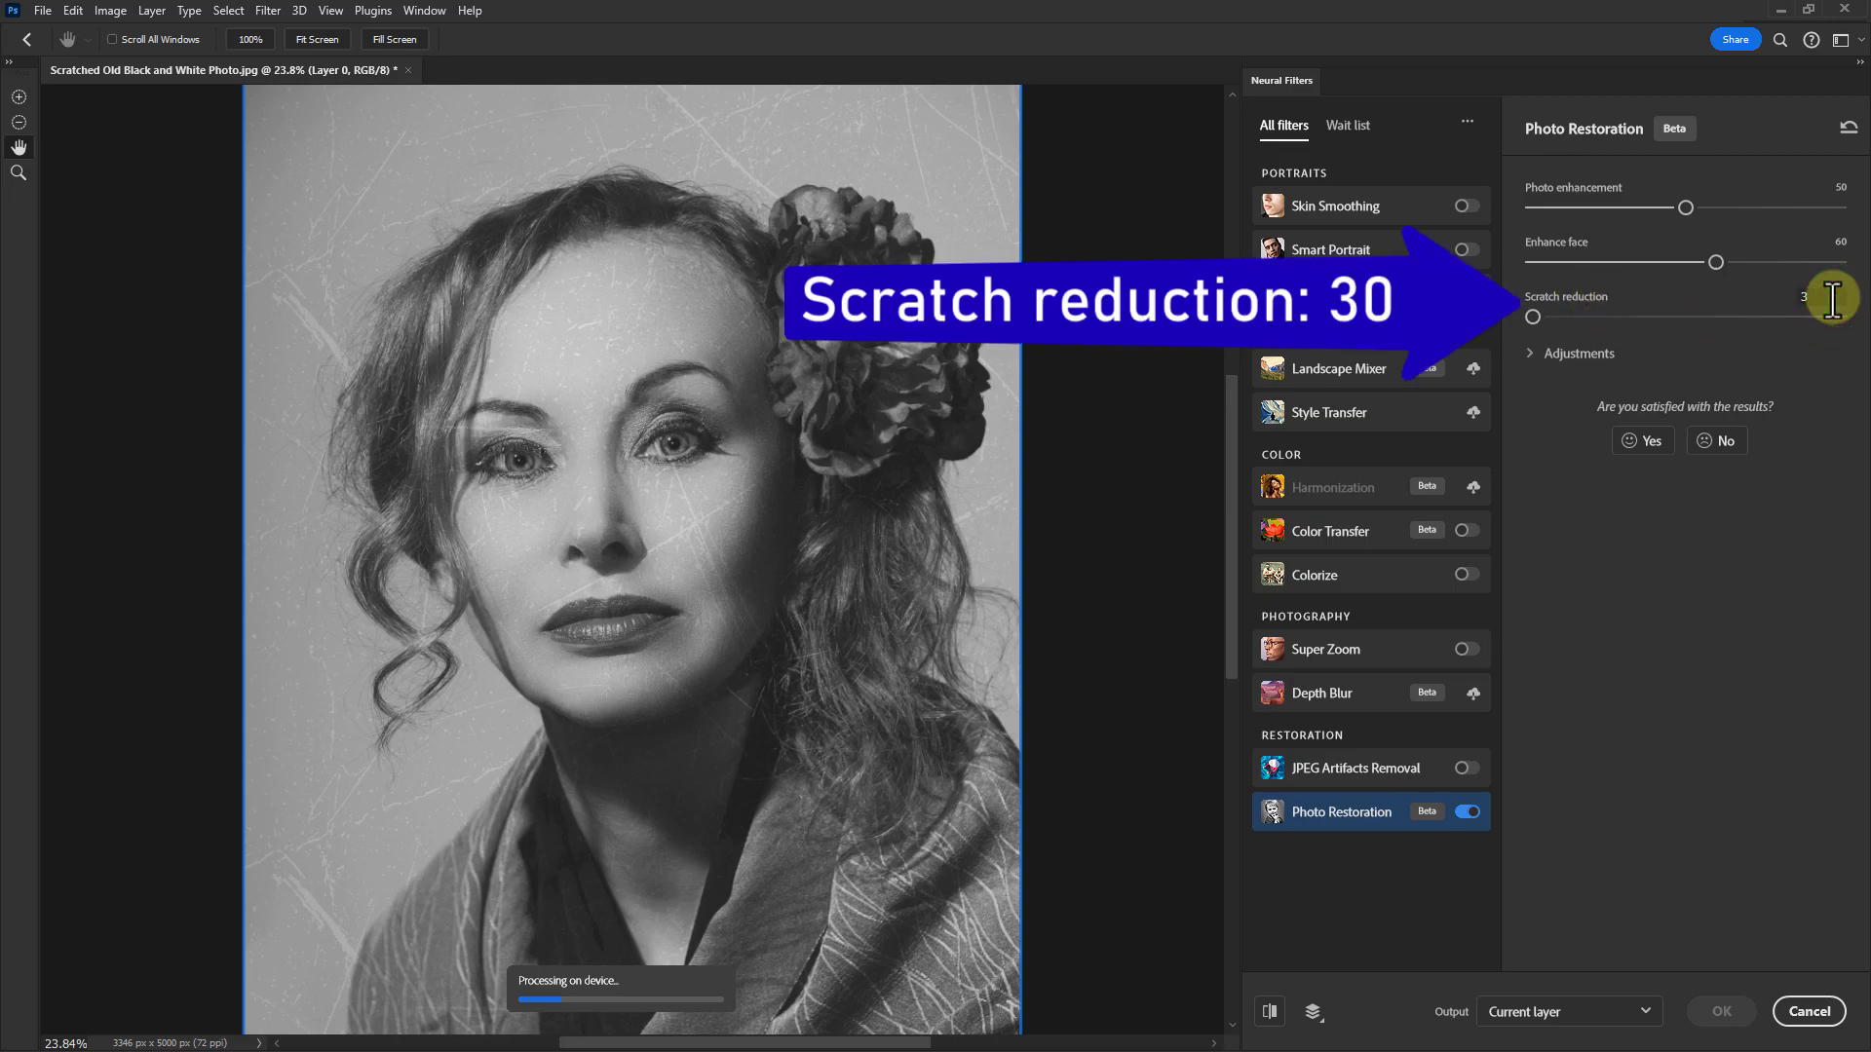
key(Return)
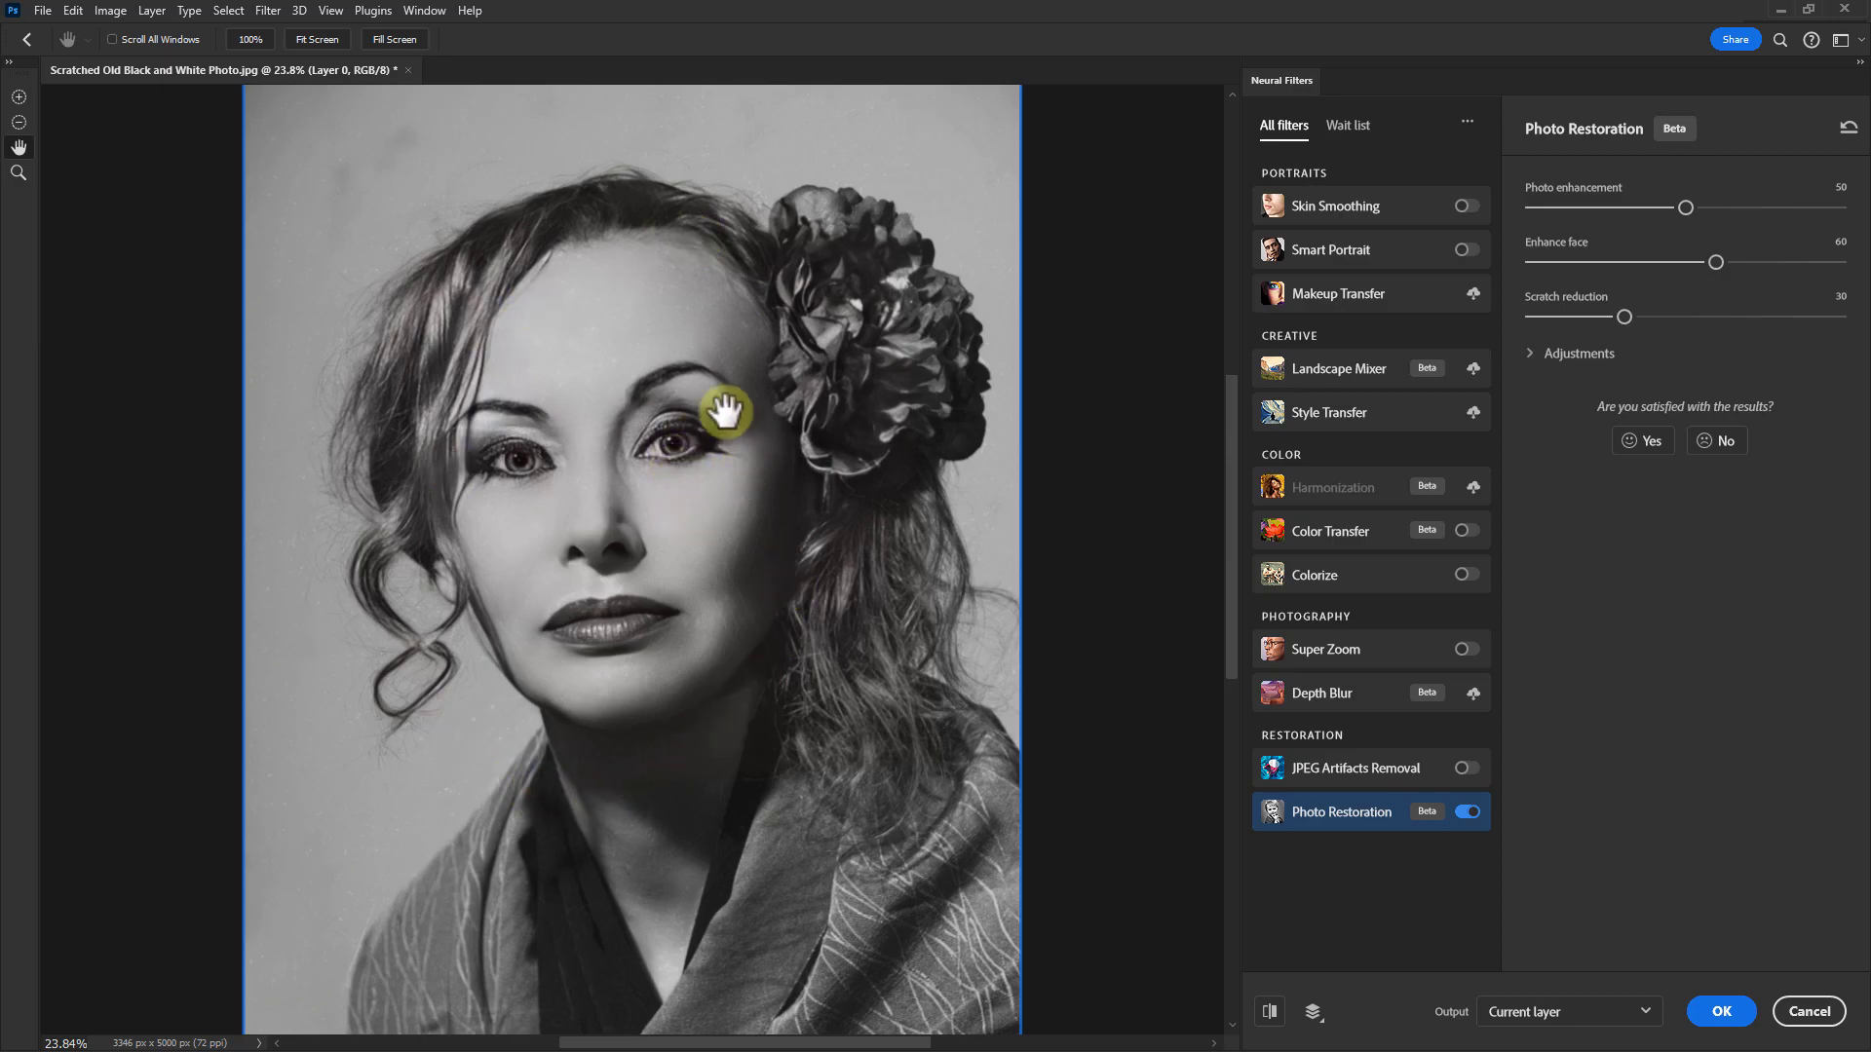
ctrl+click(685, 324)
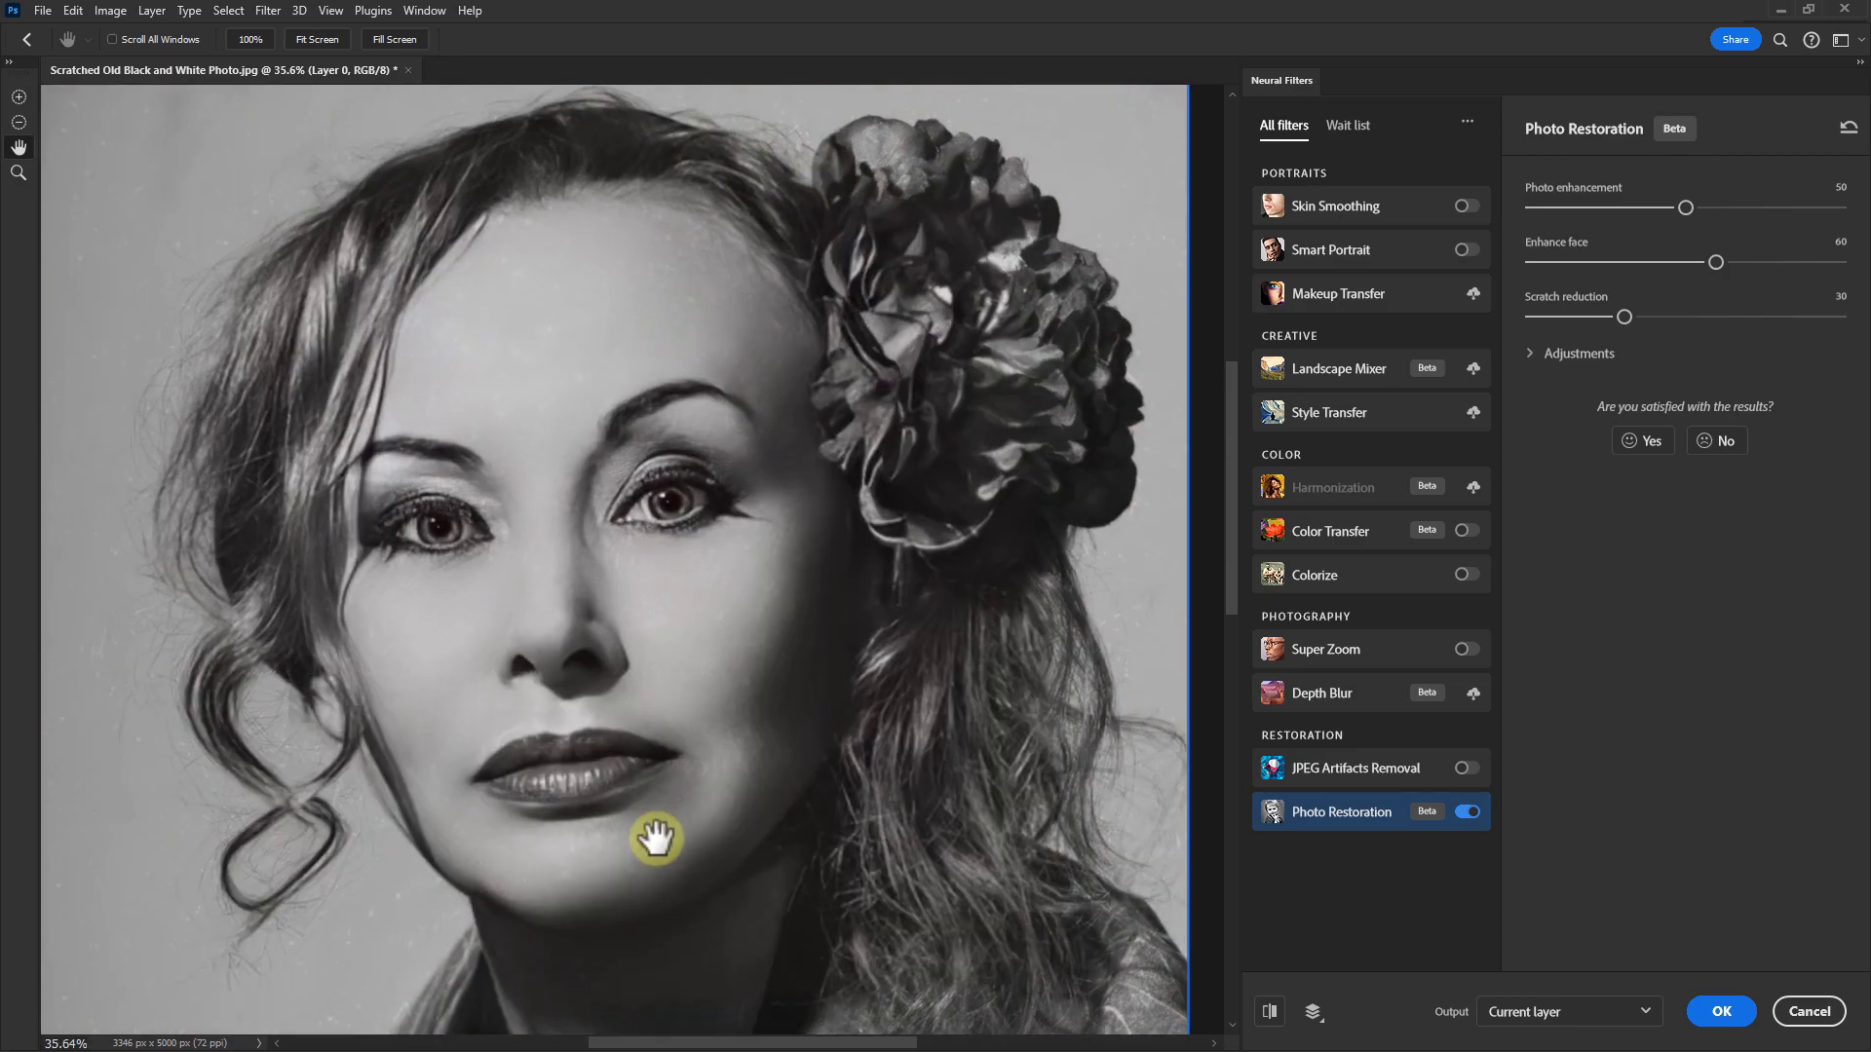
drag(656, 840, 701, 334)
scroll(700, 317, down, 1)
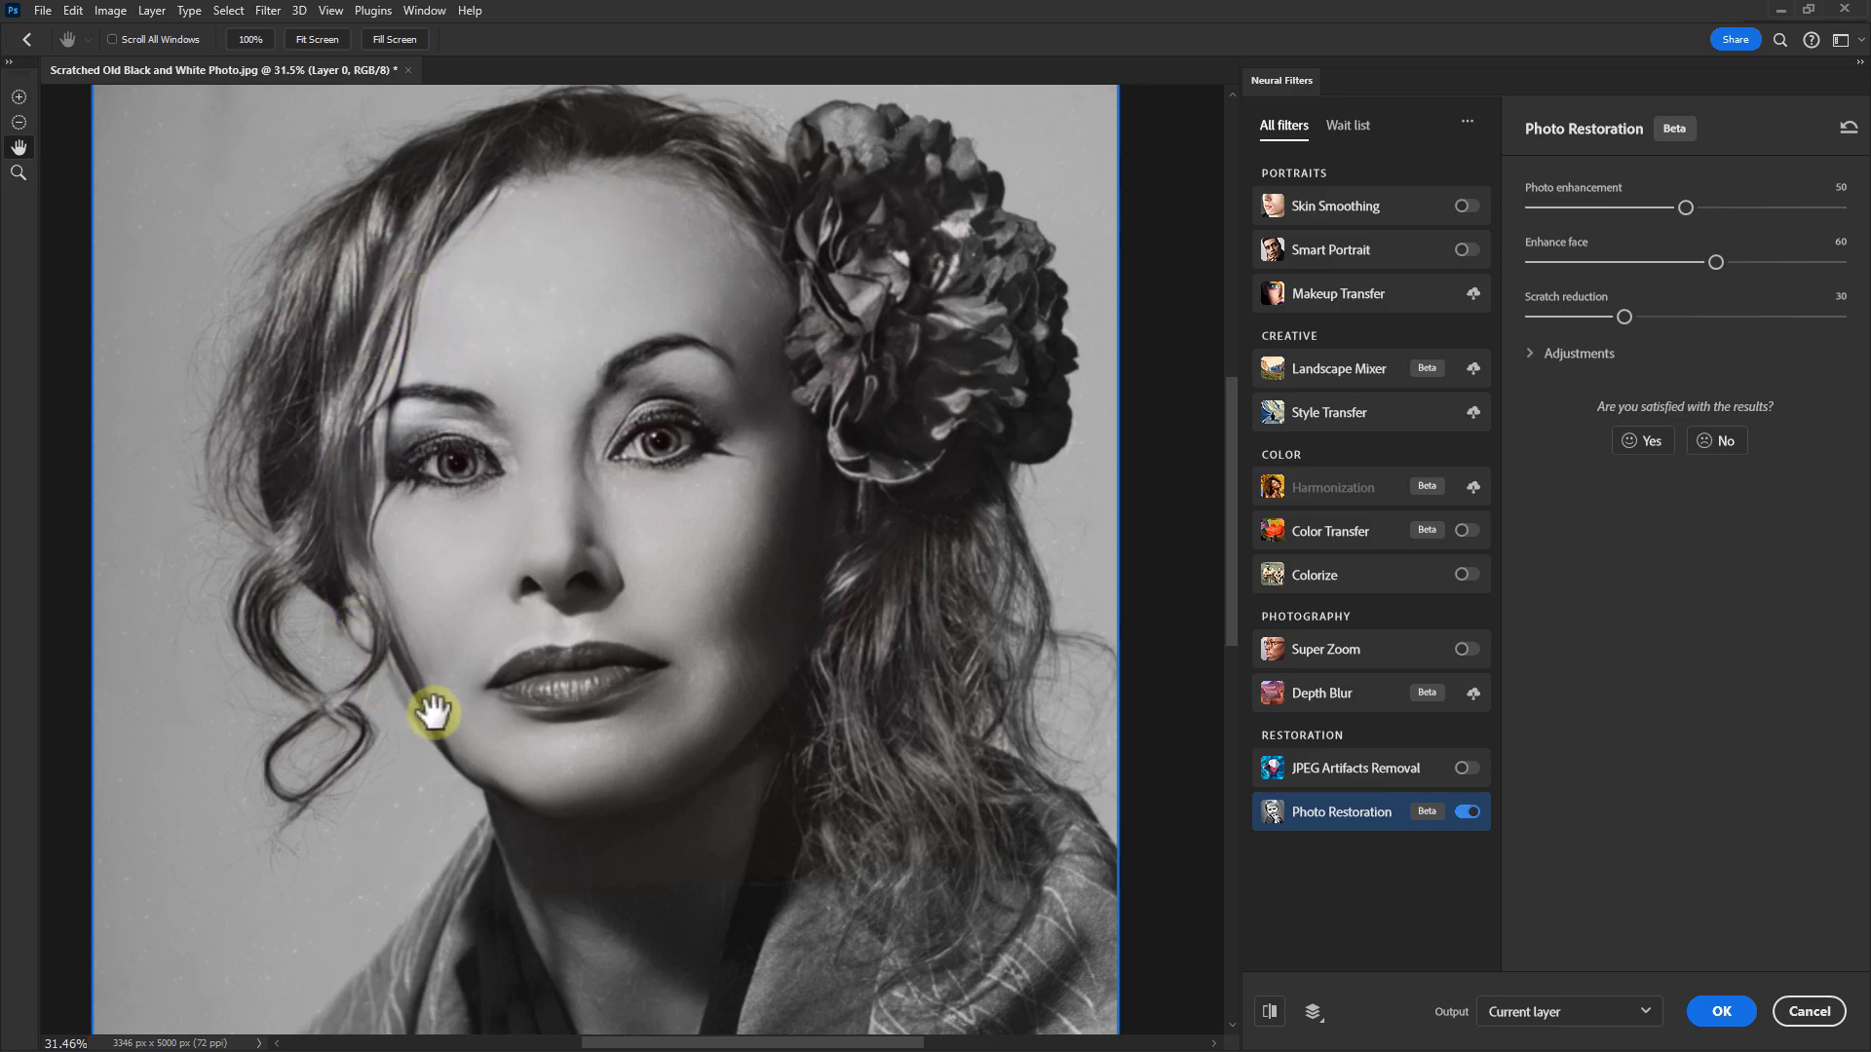
Step: Turn on the Colorize neural filter too and apply the filters to the current layer
click(1301, 580)
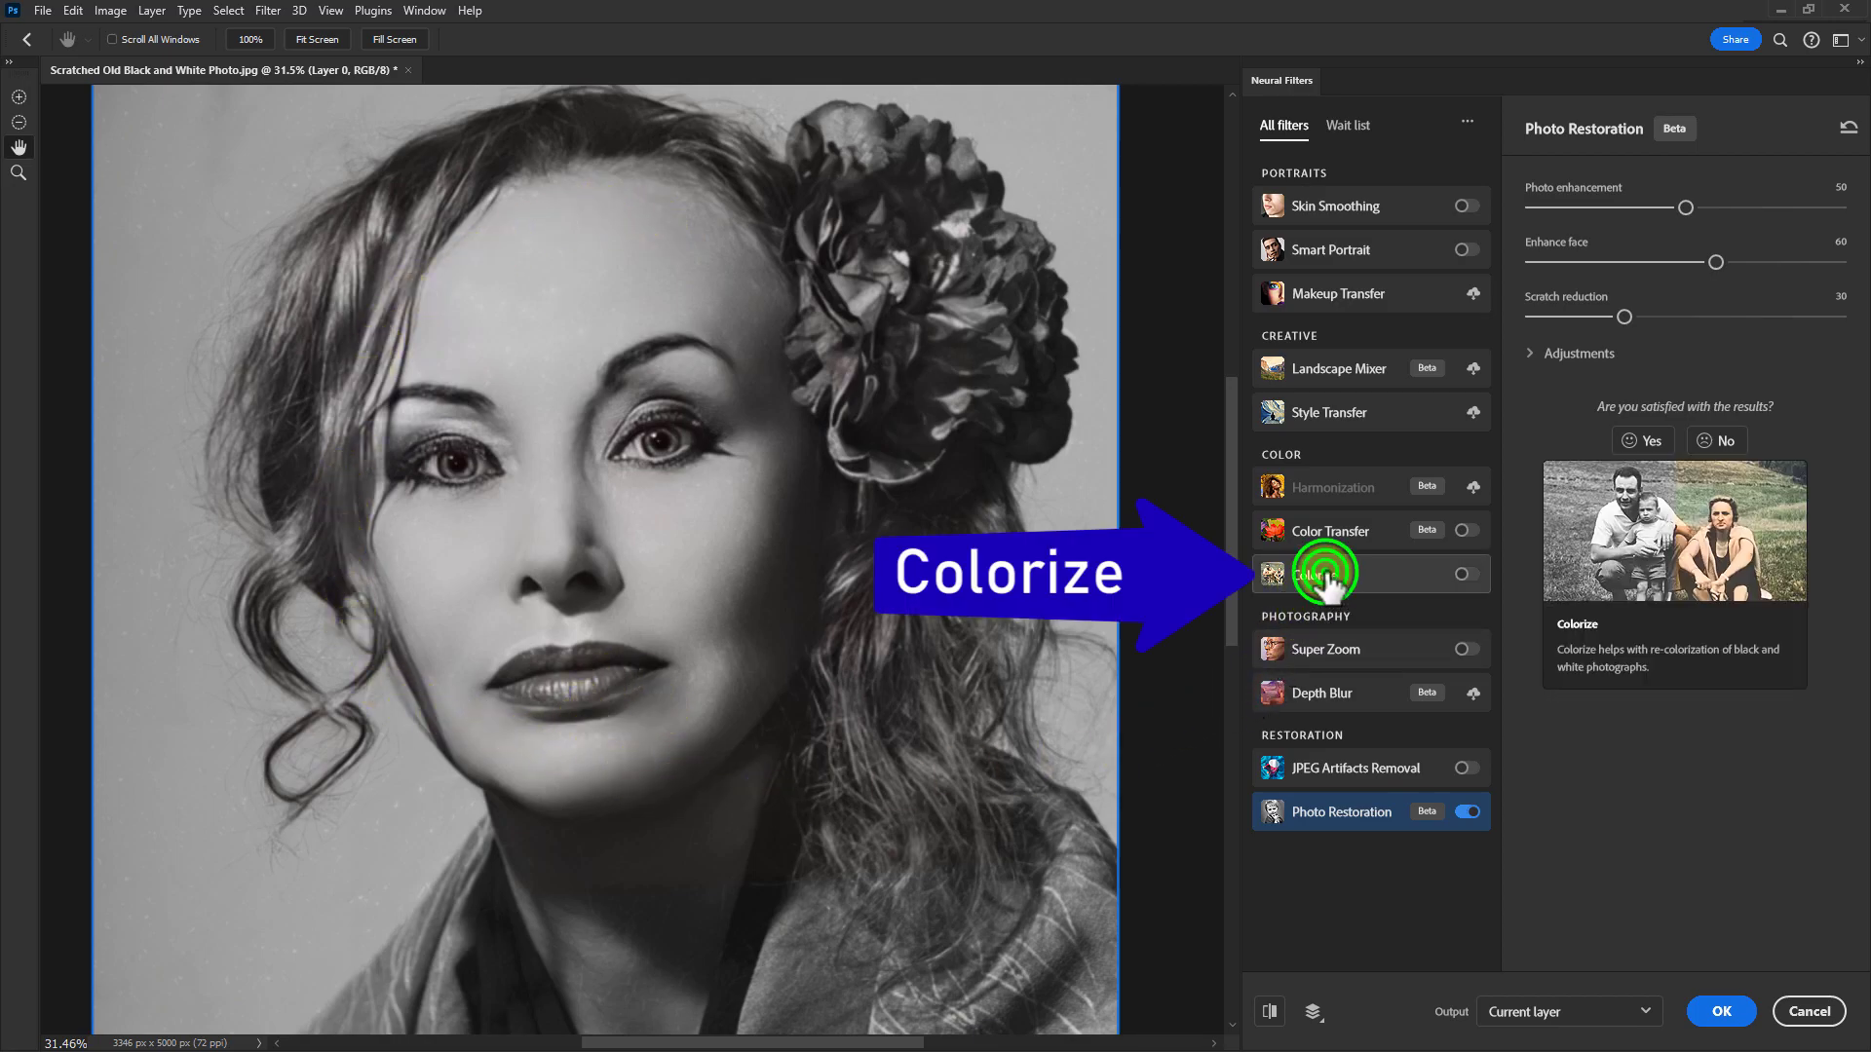
click(1471, 579)
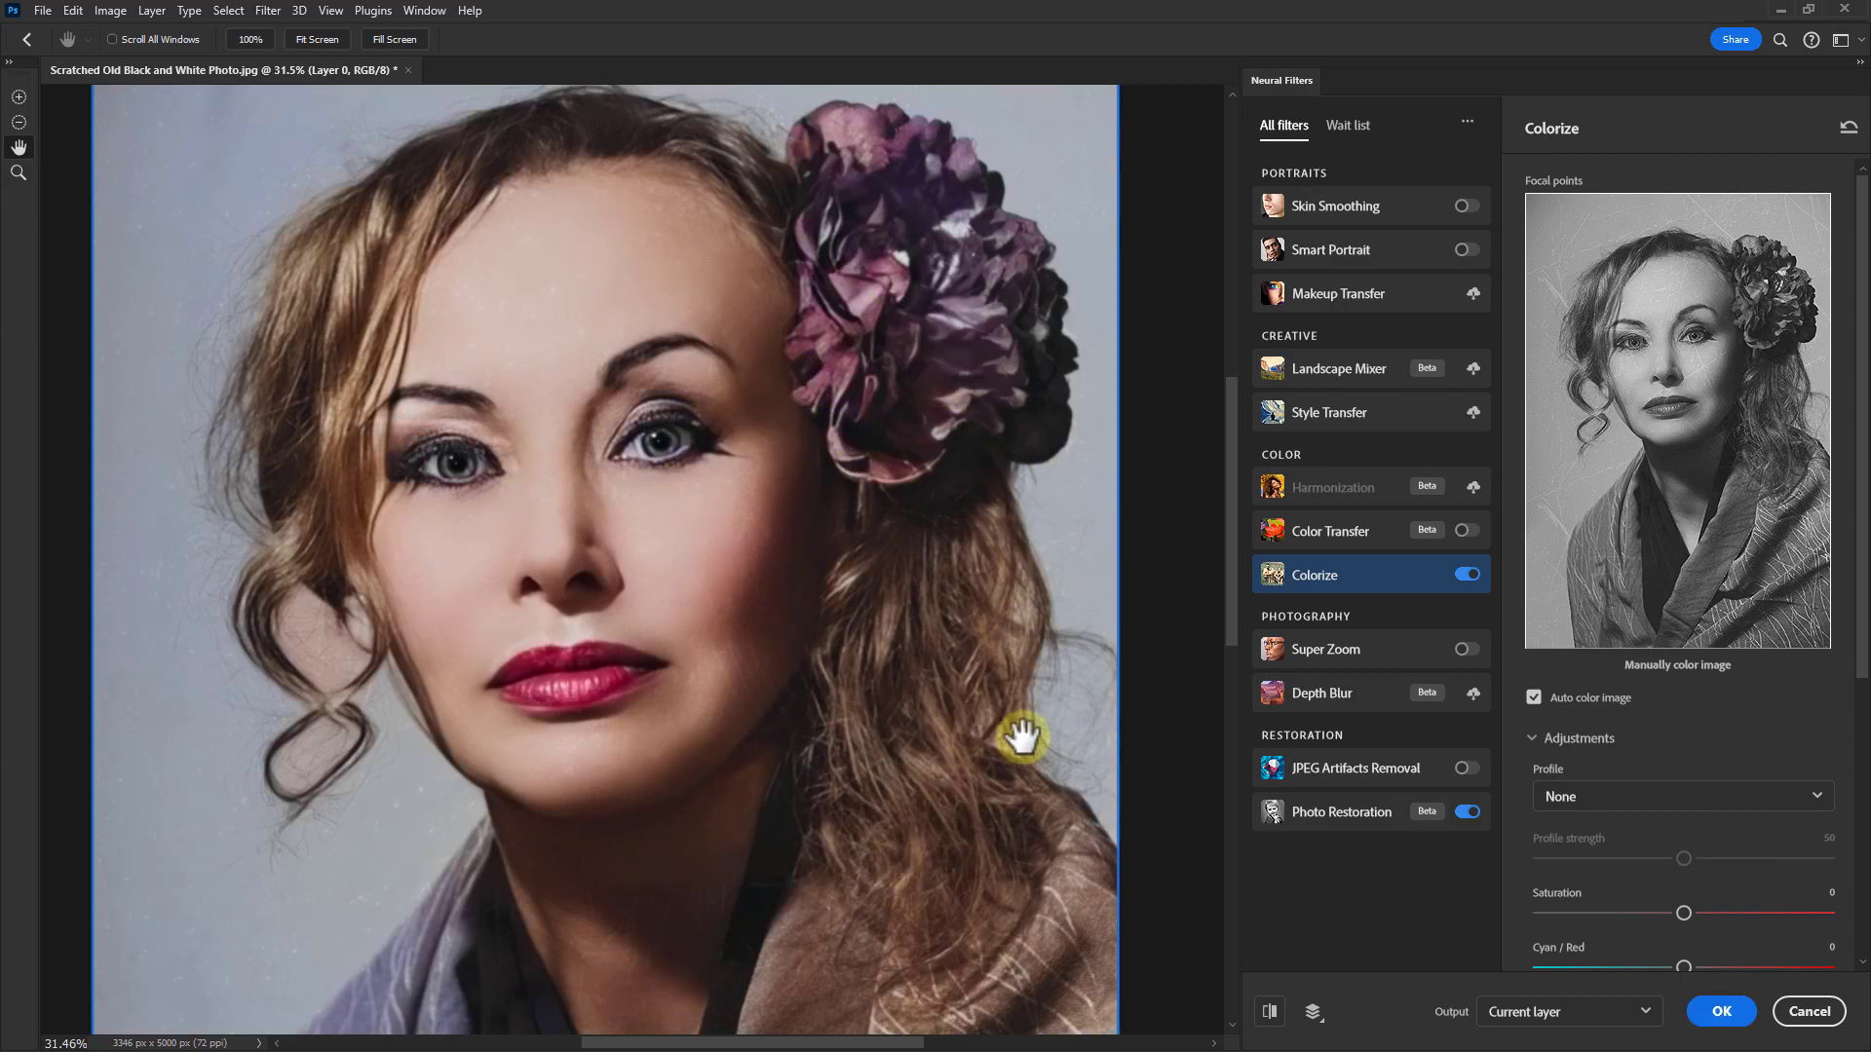
click(1721, 1012)
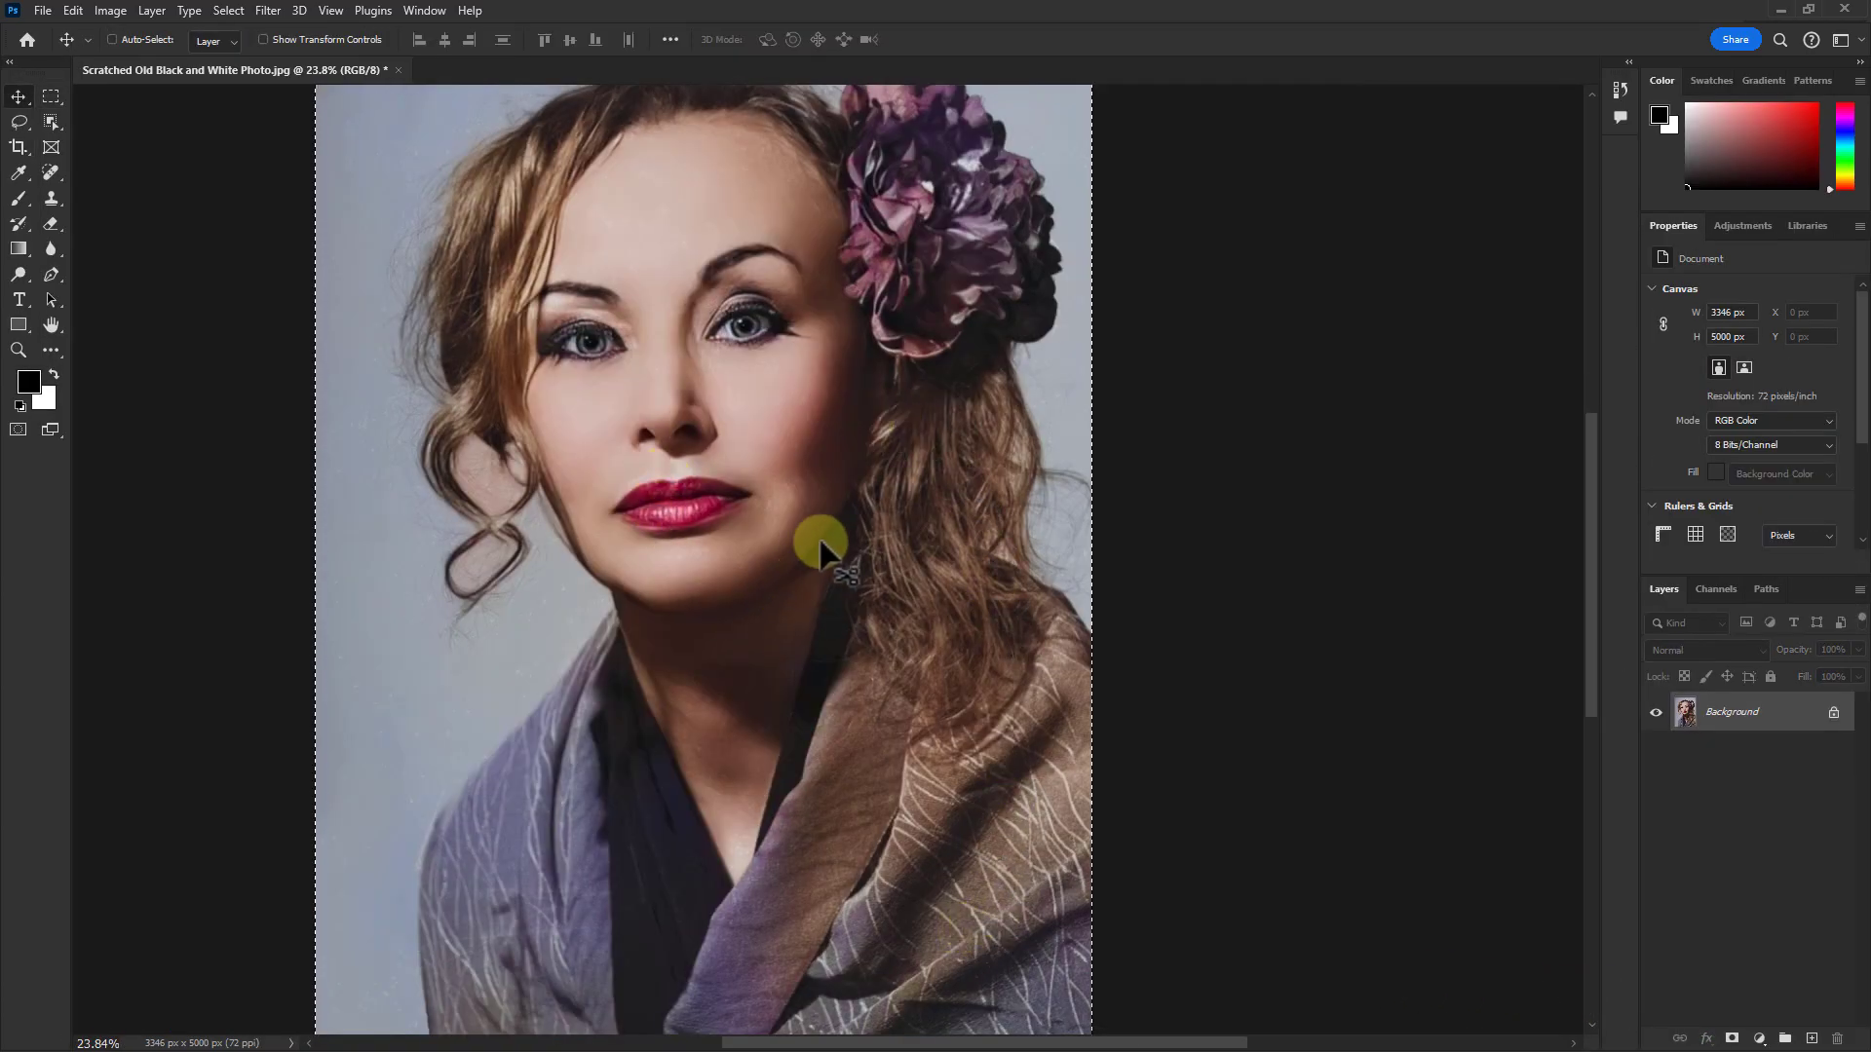
Step: Deselect and brush away the scratches on the shaded cheek beside the mouth with the Remove tool at size 40
click(772, 408)
drag(772, 407, 815, 409)
drag(816, 789, 767, 633)
drag(831, 455, 881, 449)
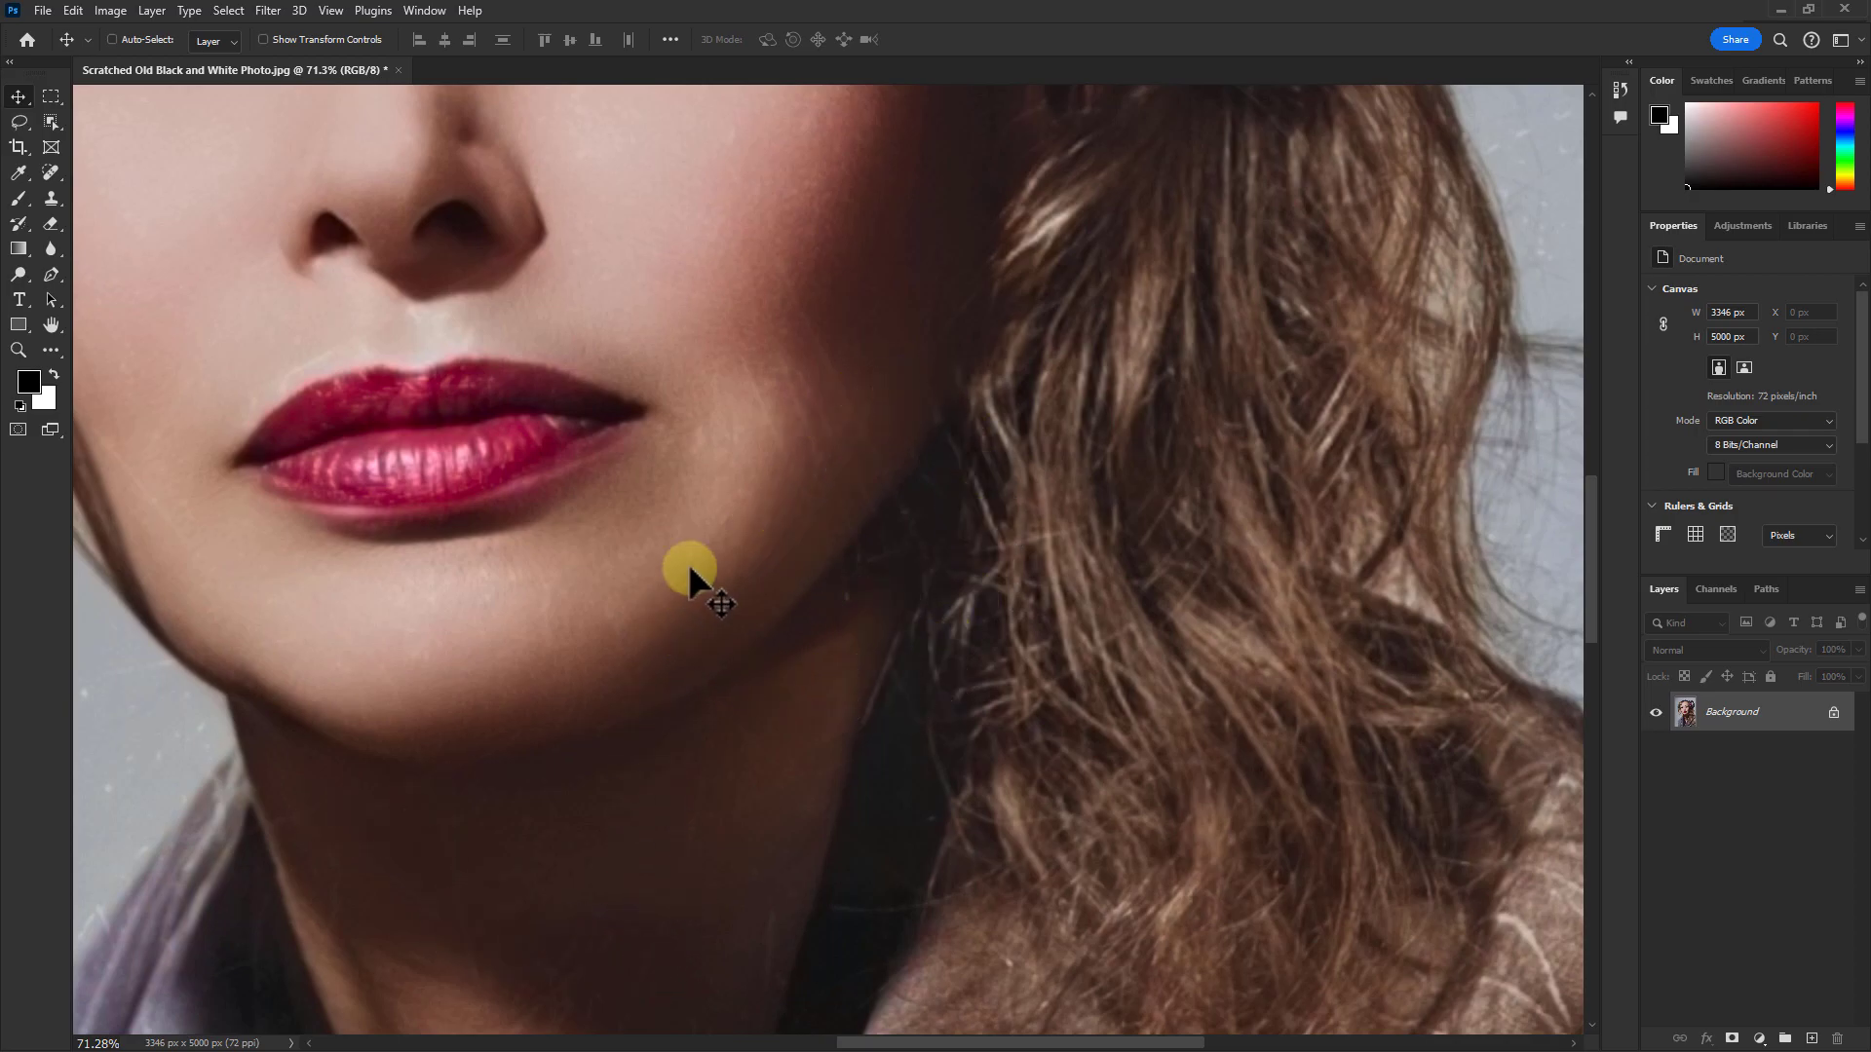
click(49, 168)
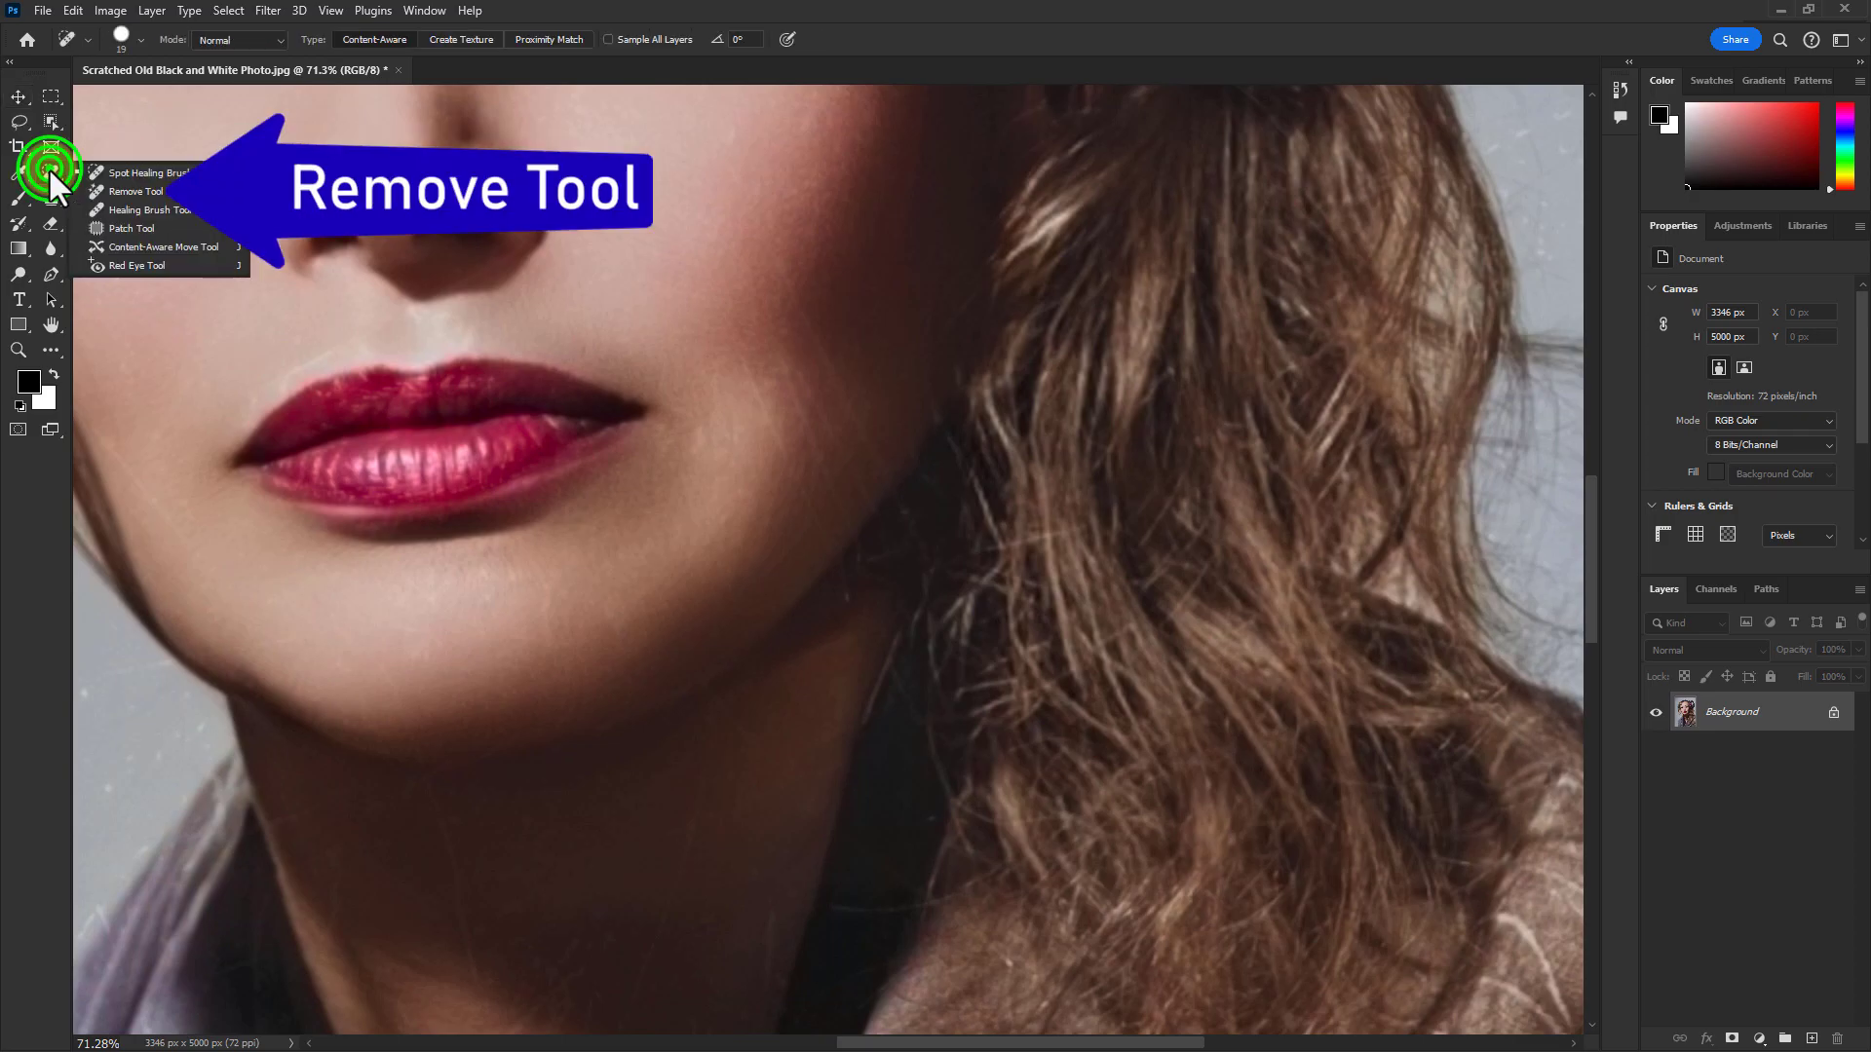
click(128, 190)
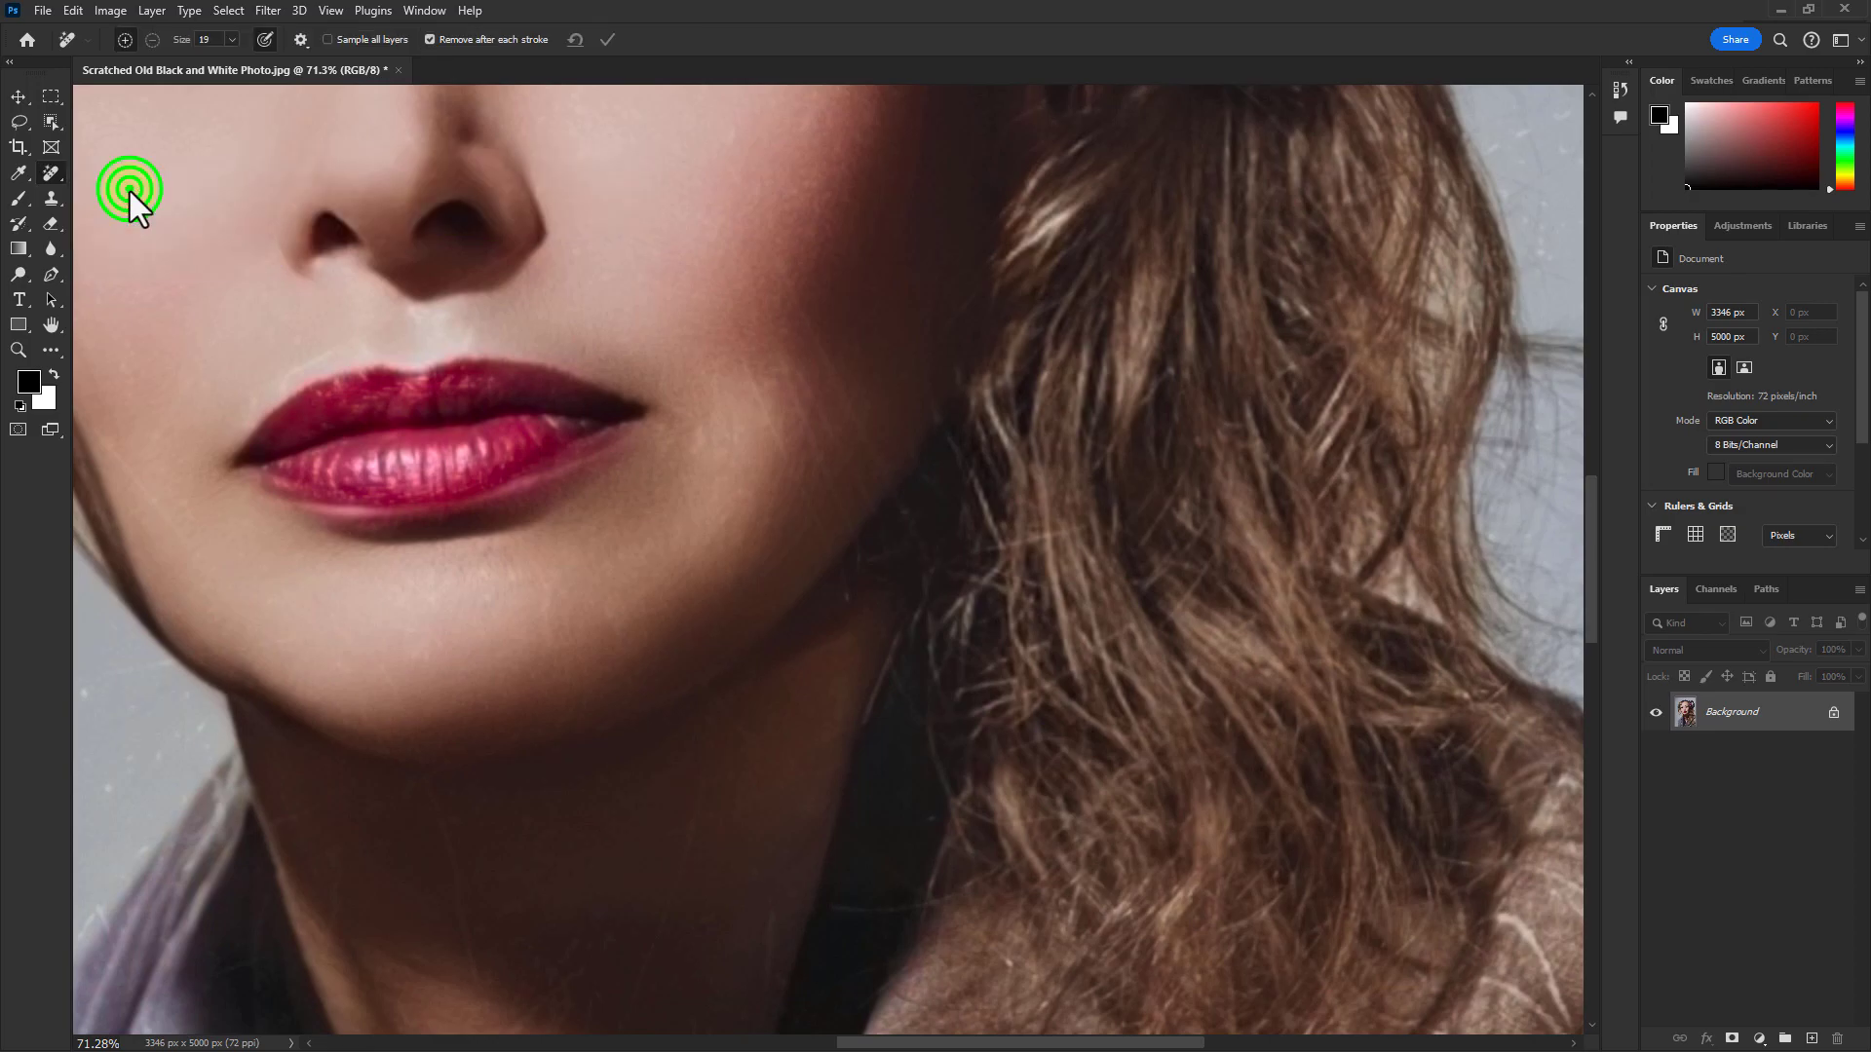
key(bracketright)
key(bracketright)
key(bracketright)
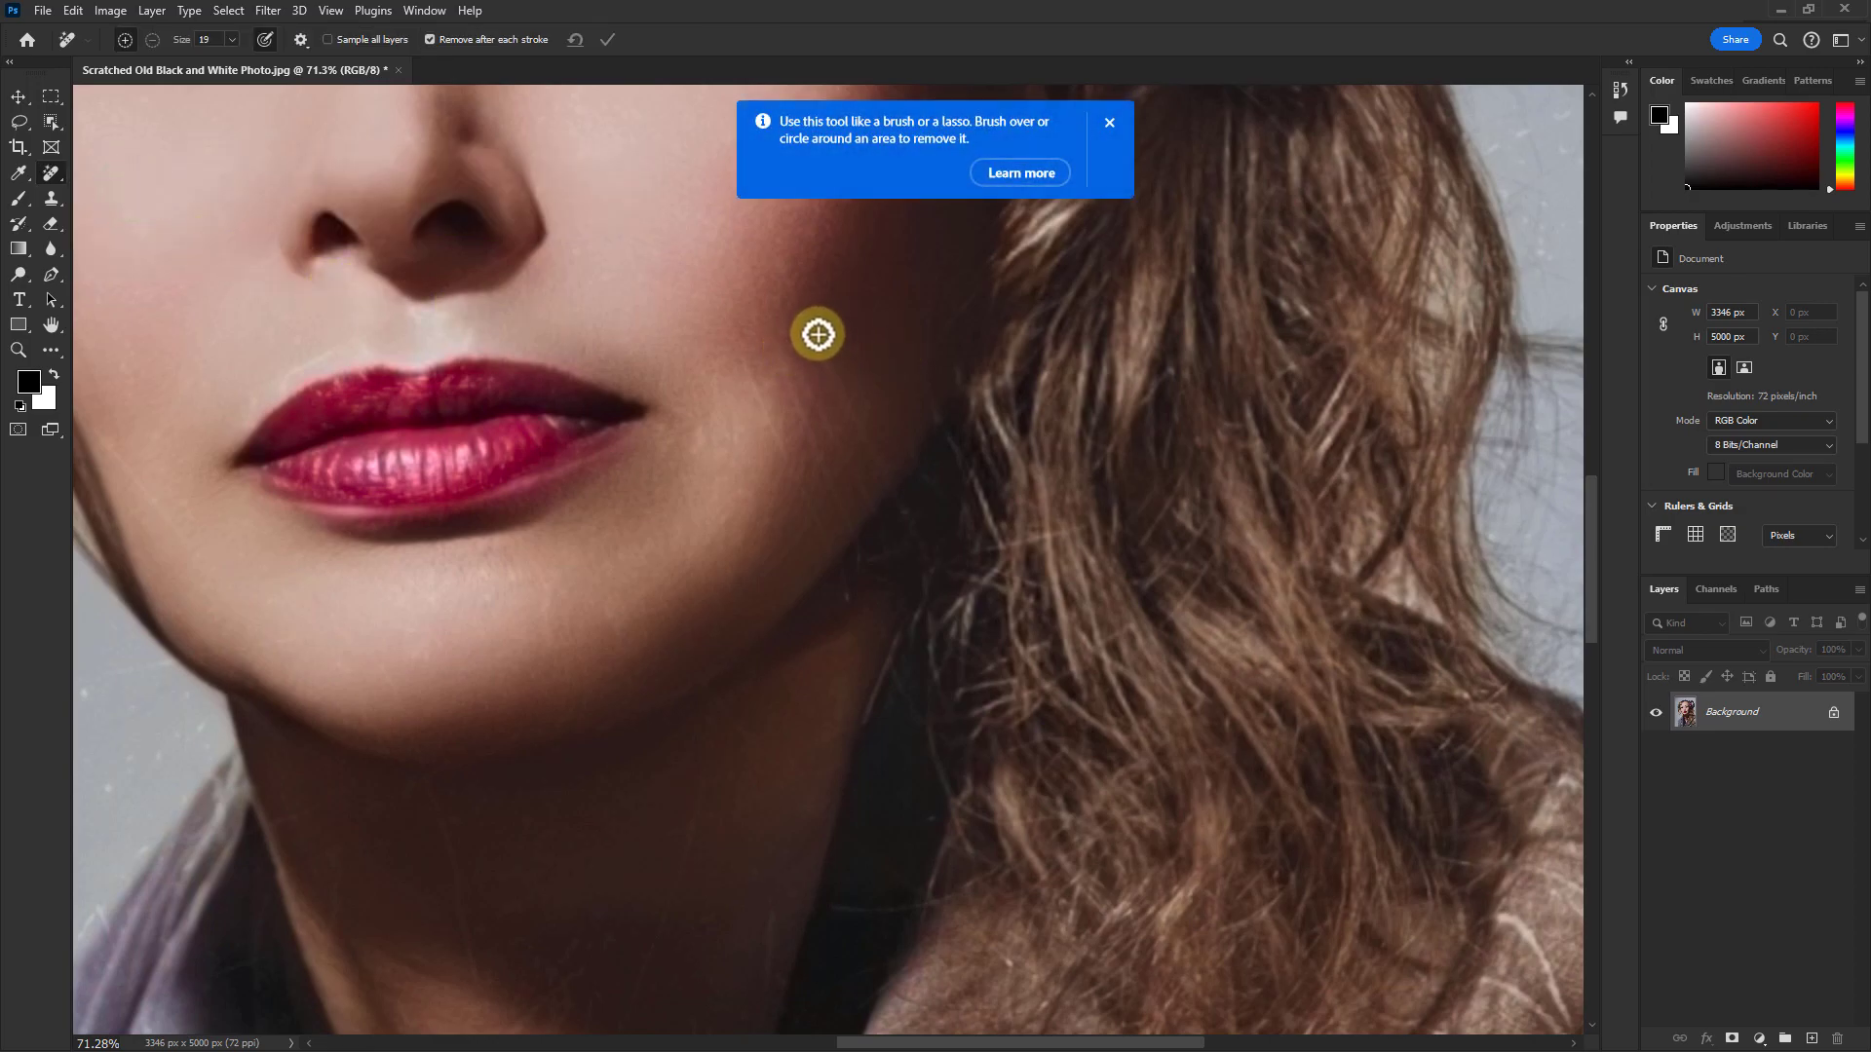
drag(780, 270, 880, 466)
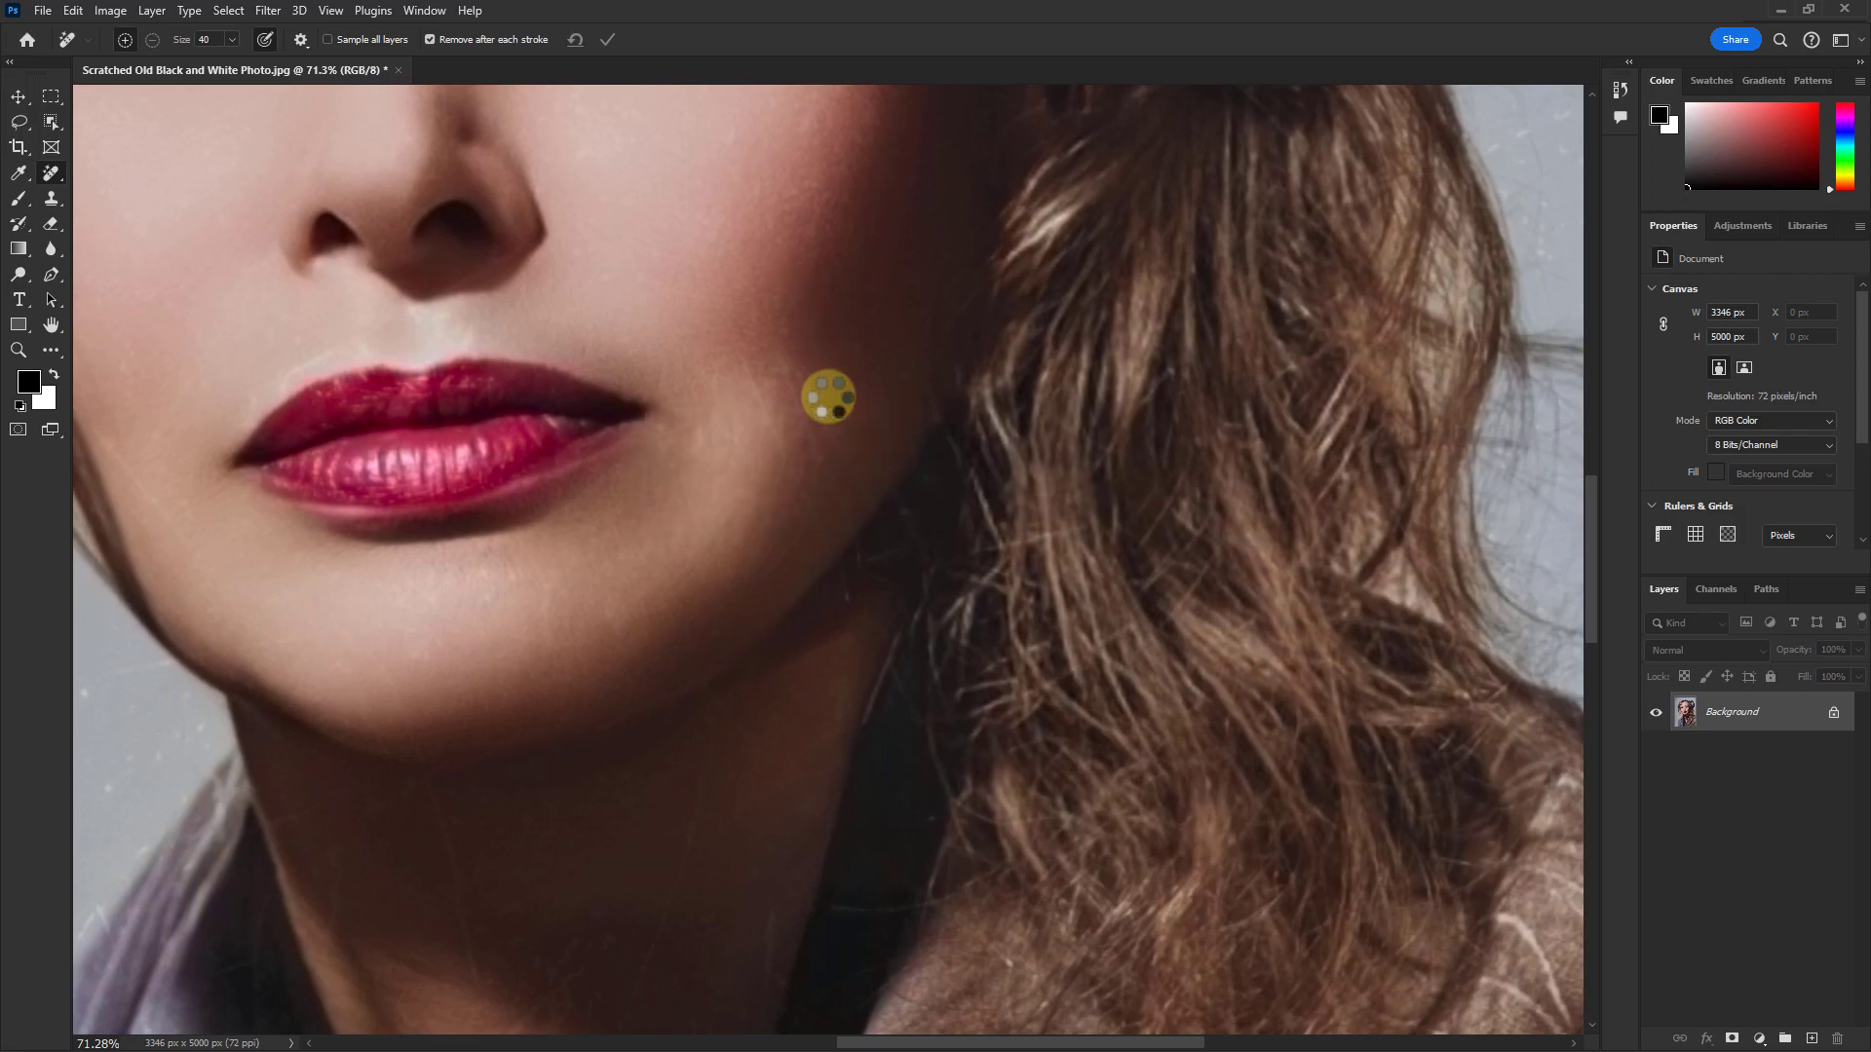
drag(768, 419, 824, 538)
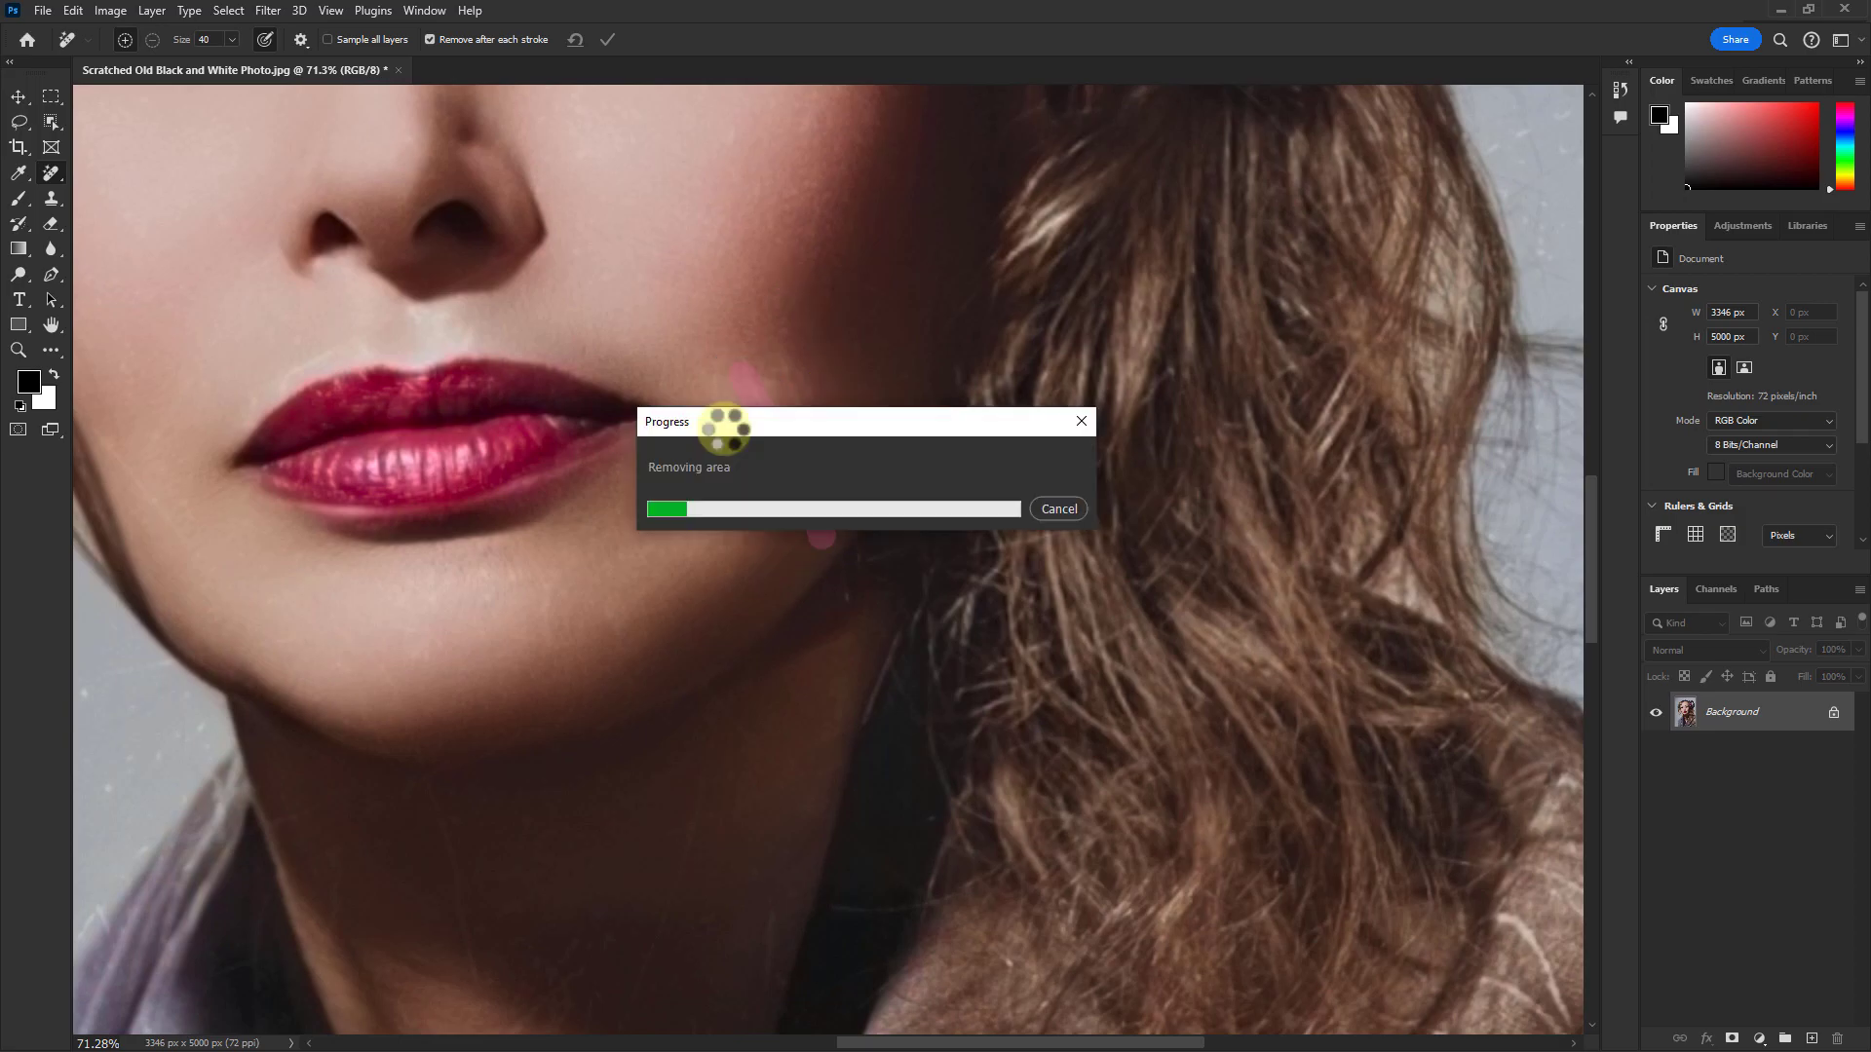
drag(788, 381, 840, 520)
drag(790, 376, 844, 454)
Step: Remove the remaining small marks above the upper lip and around the lower face with the Remove tool
drag(354, 527, 621, 562)
drag(432, 551, 376, 479)
drag(620, 373, 544, 414)
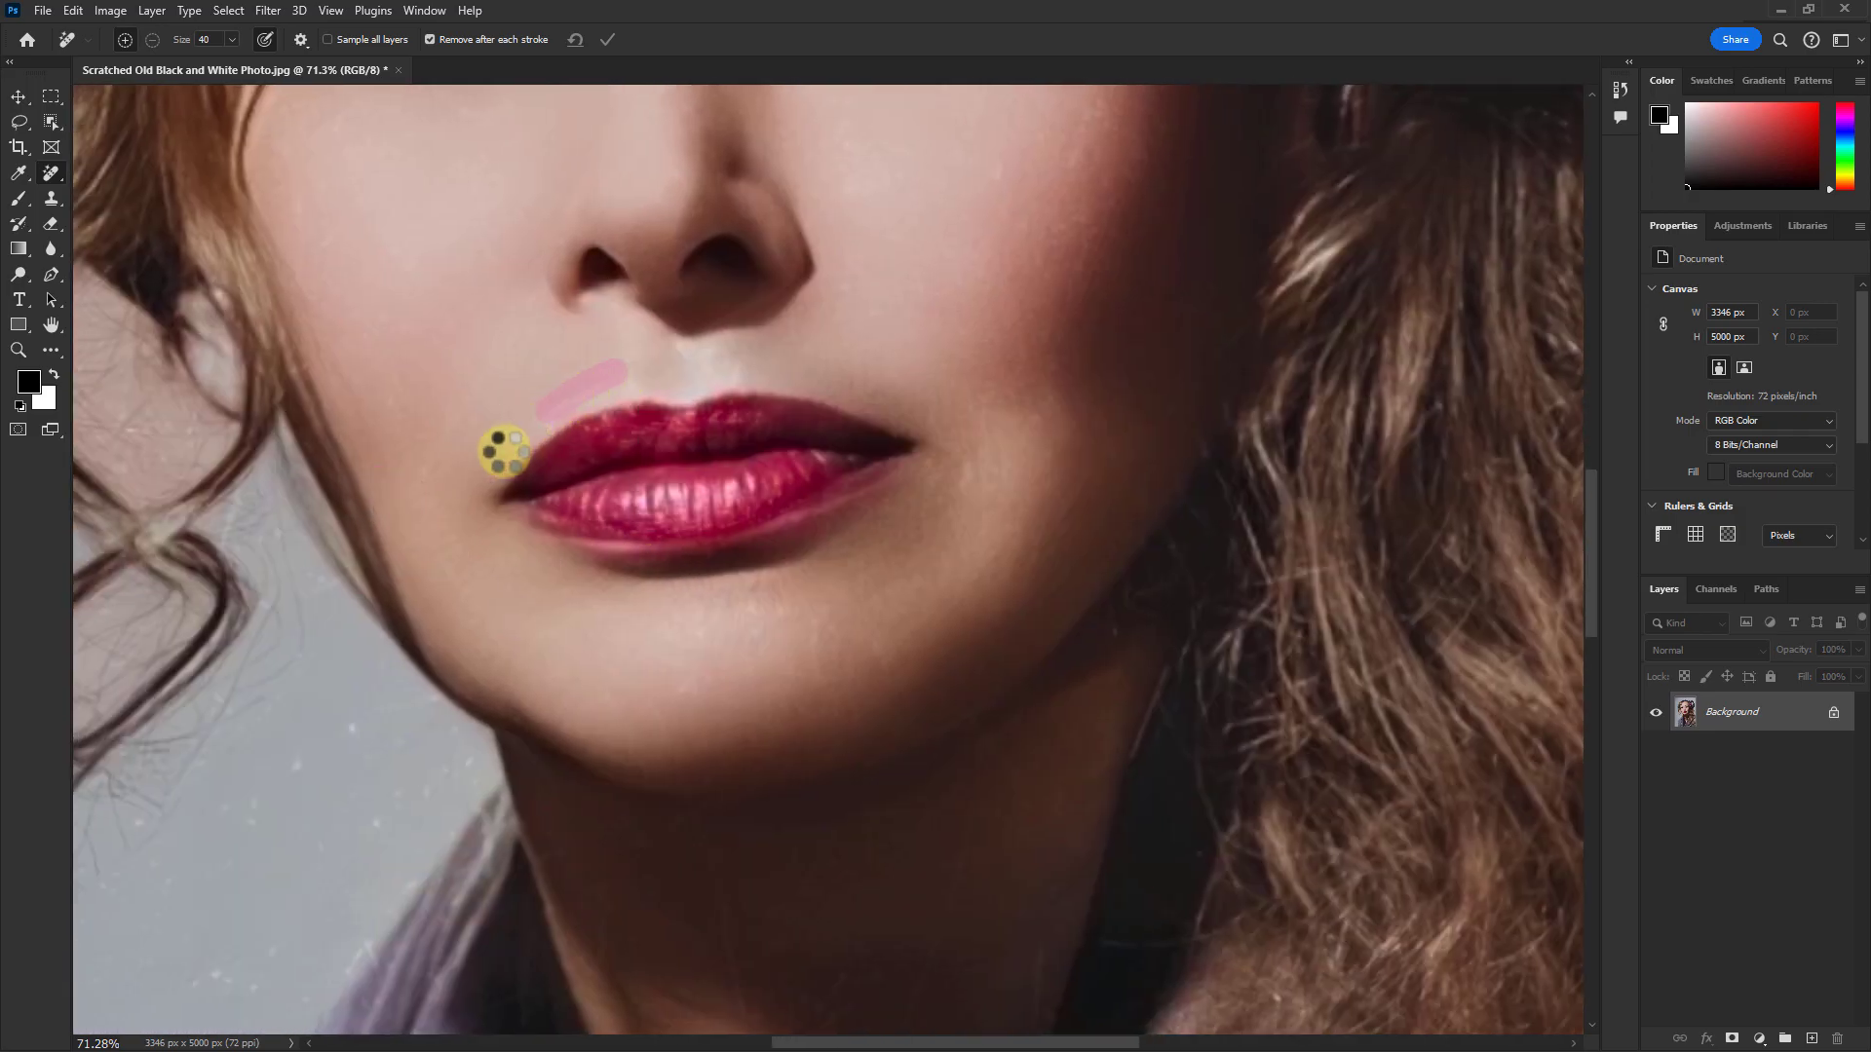
drag(799, 900, 793, 597)
mouse_move(660, 481)
mouse_down()
mouse_move(719, 710)
mouse_move(729, 700)
mouse_up()
drag(960, 507, 923, 638)
Step: Remove the white speck in the plain background between the hair curl and the shoulder
scroll(1003, 647, down, 4)
scroll(434, 722, up, 4)
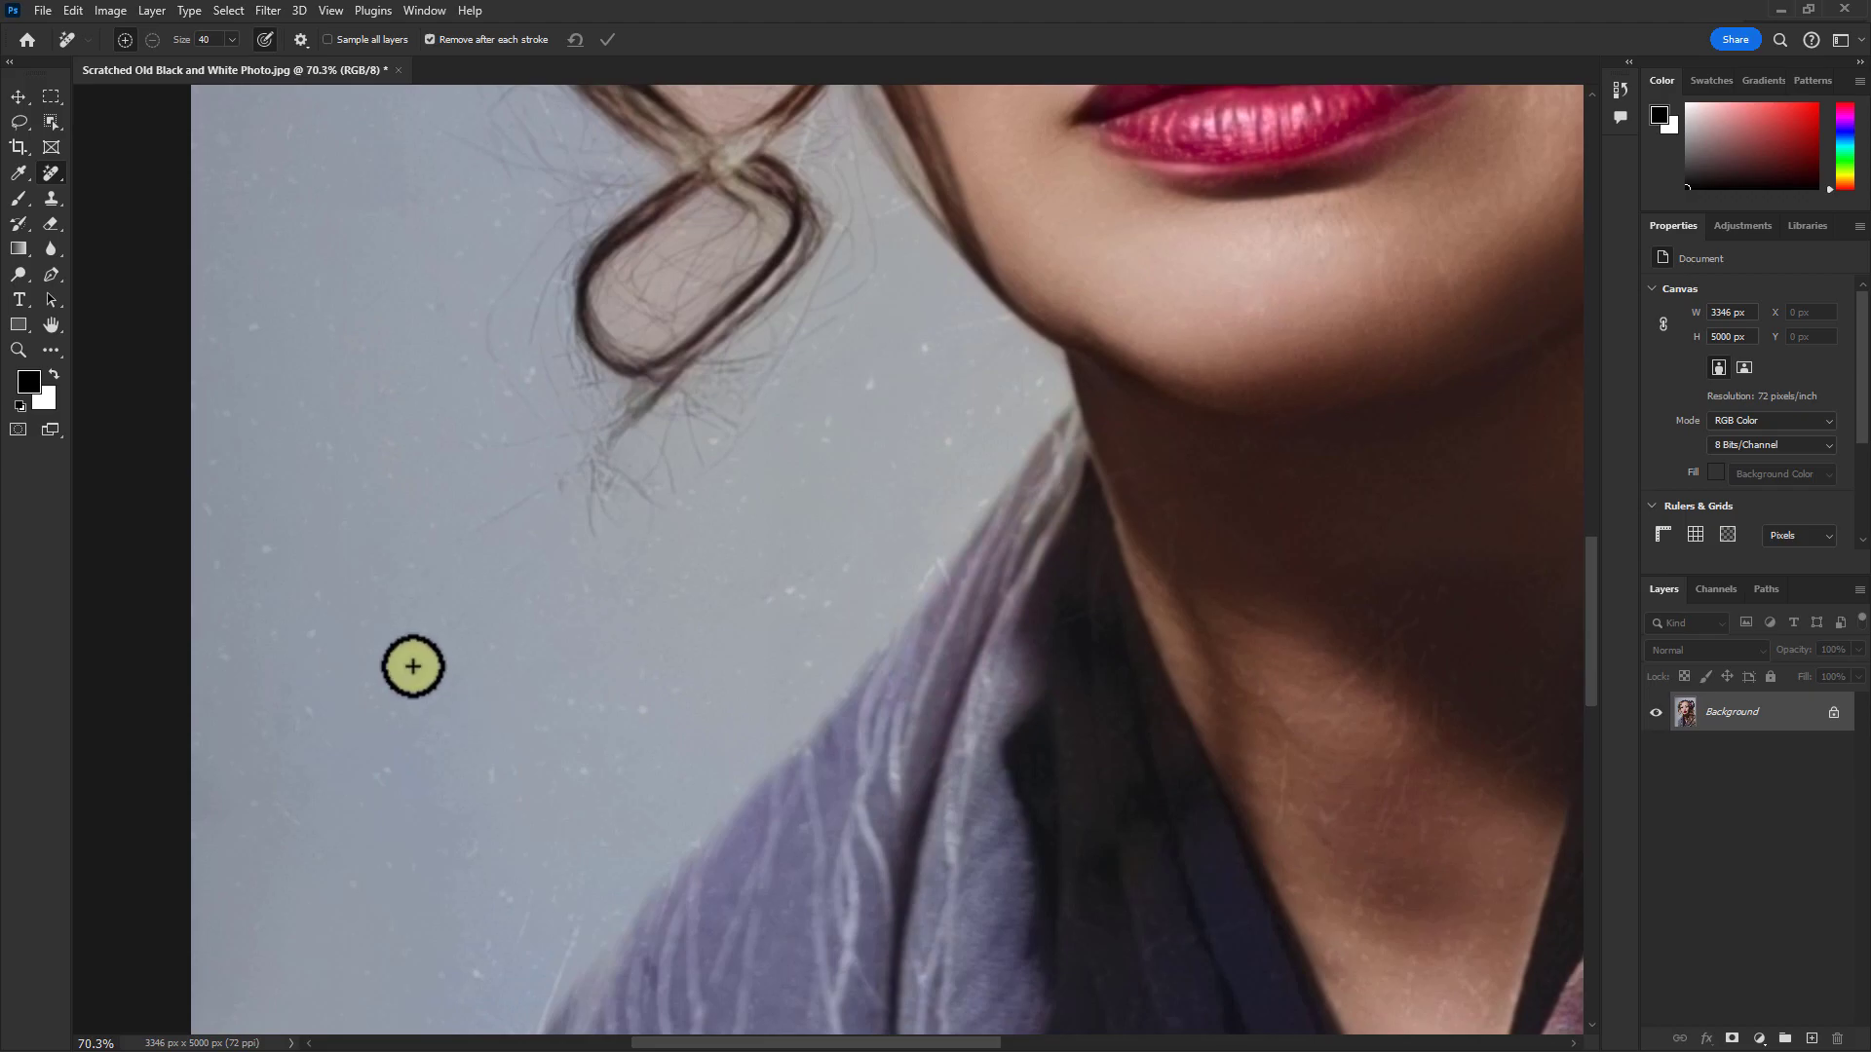
drag(917, 345, 919, 366)
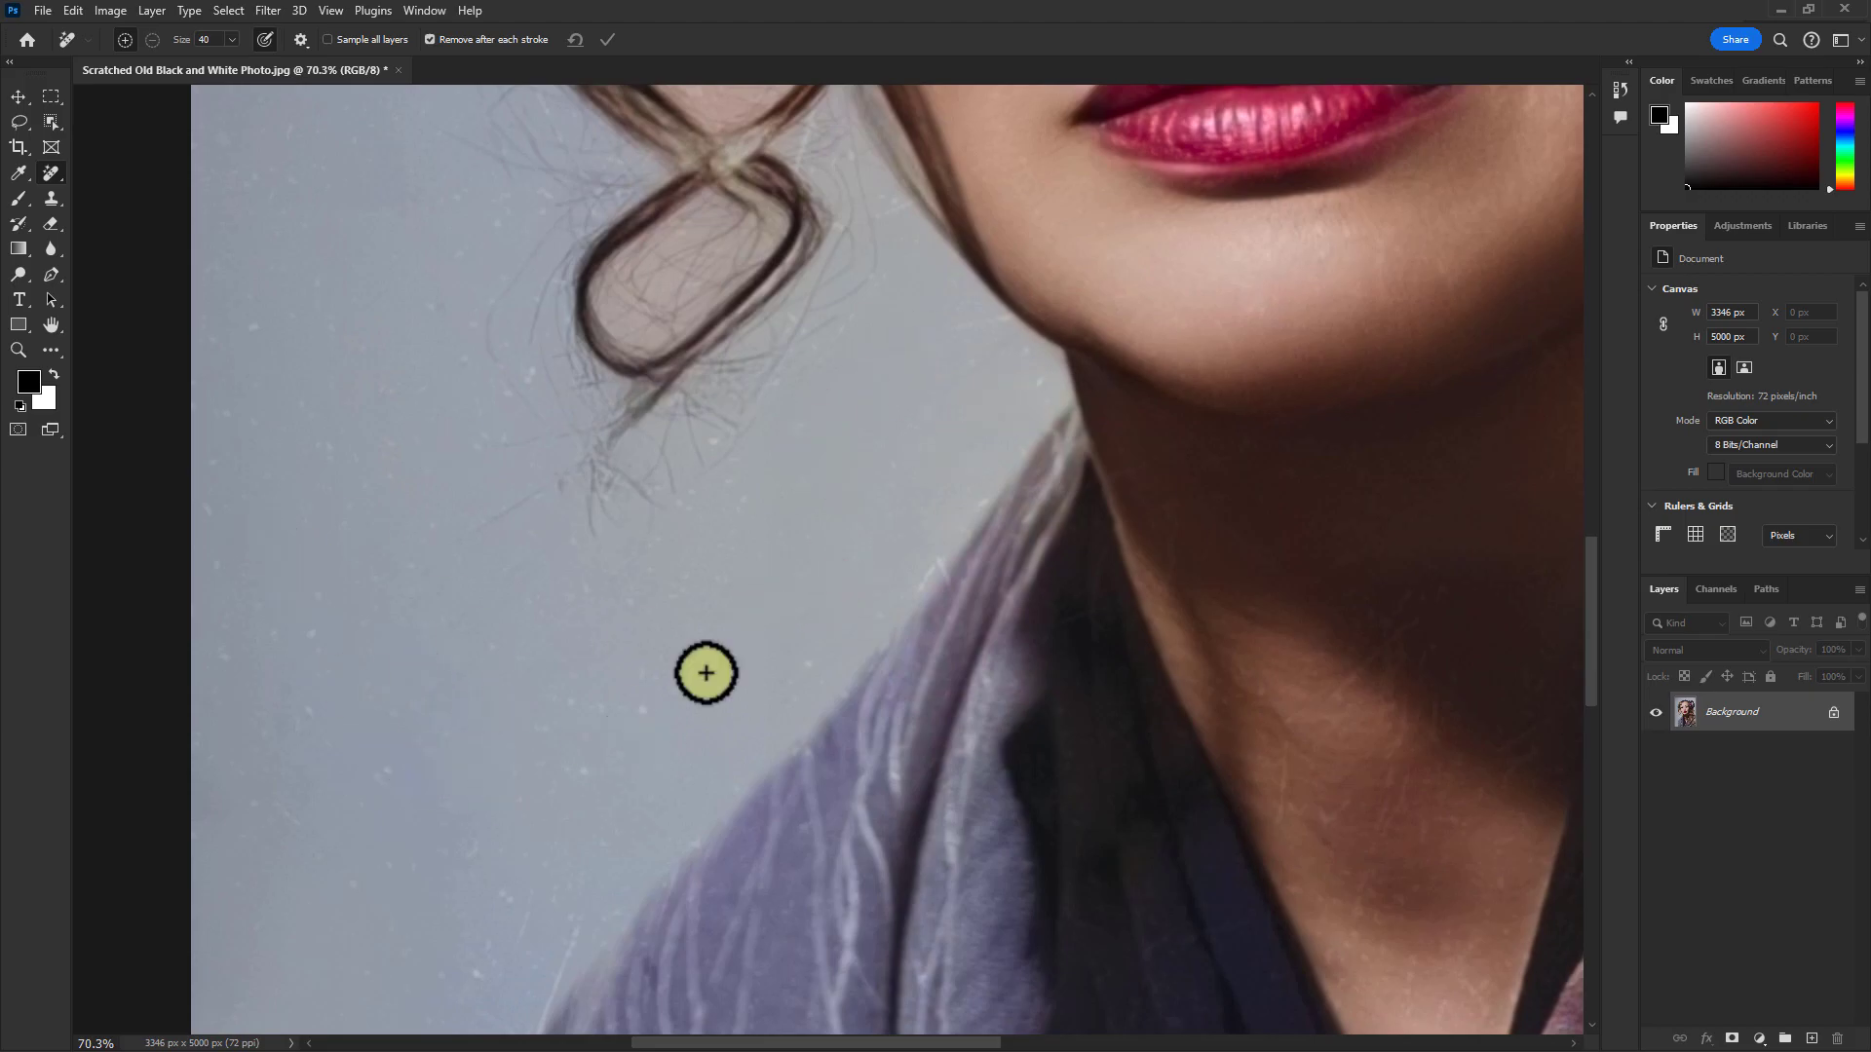
scroll(652, 735, down, 4)
scroll(593, 555, up, 2)
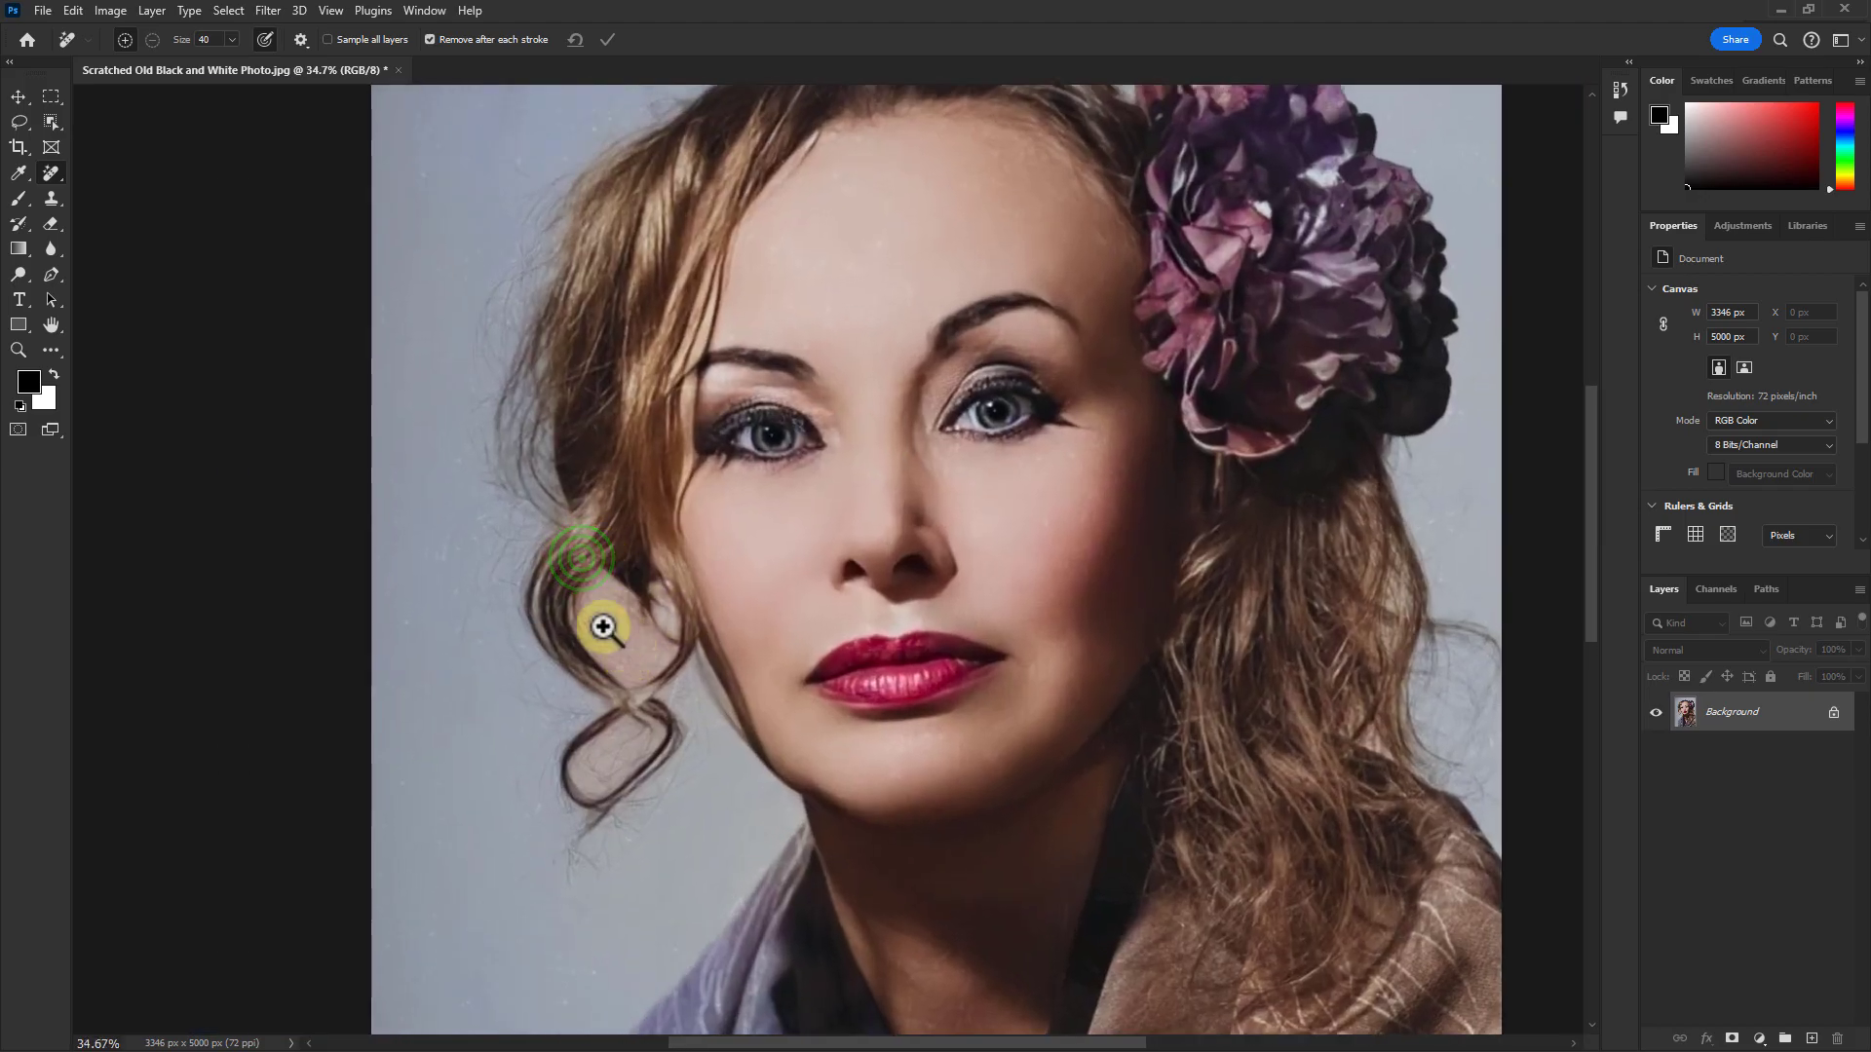
scroll(604, 624, up, 2)
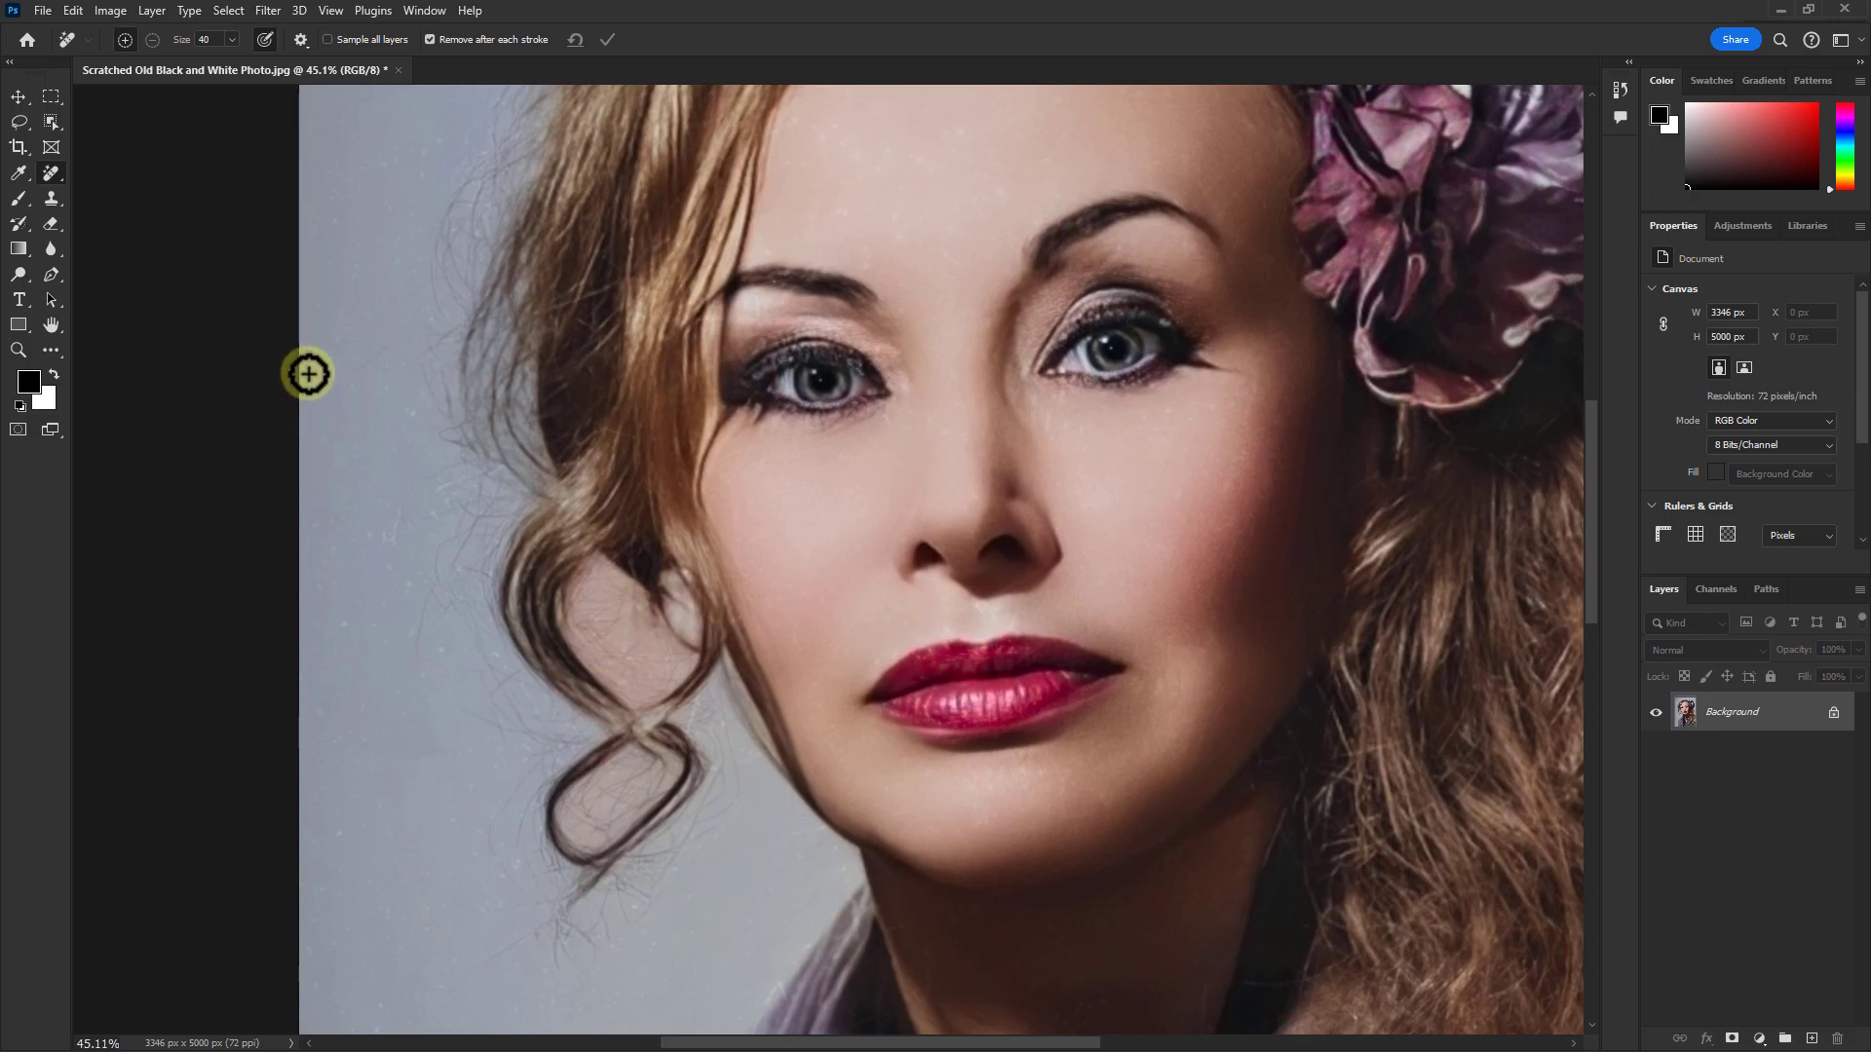
Step: Sample the blue-gray backdrop beside the hair as the foreground color and switch to the Brush tool
click(19, 171)
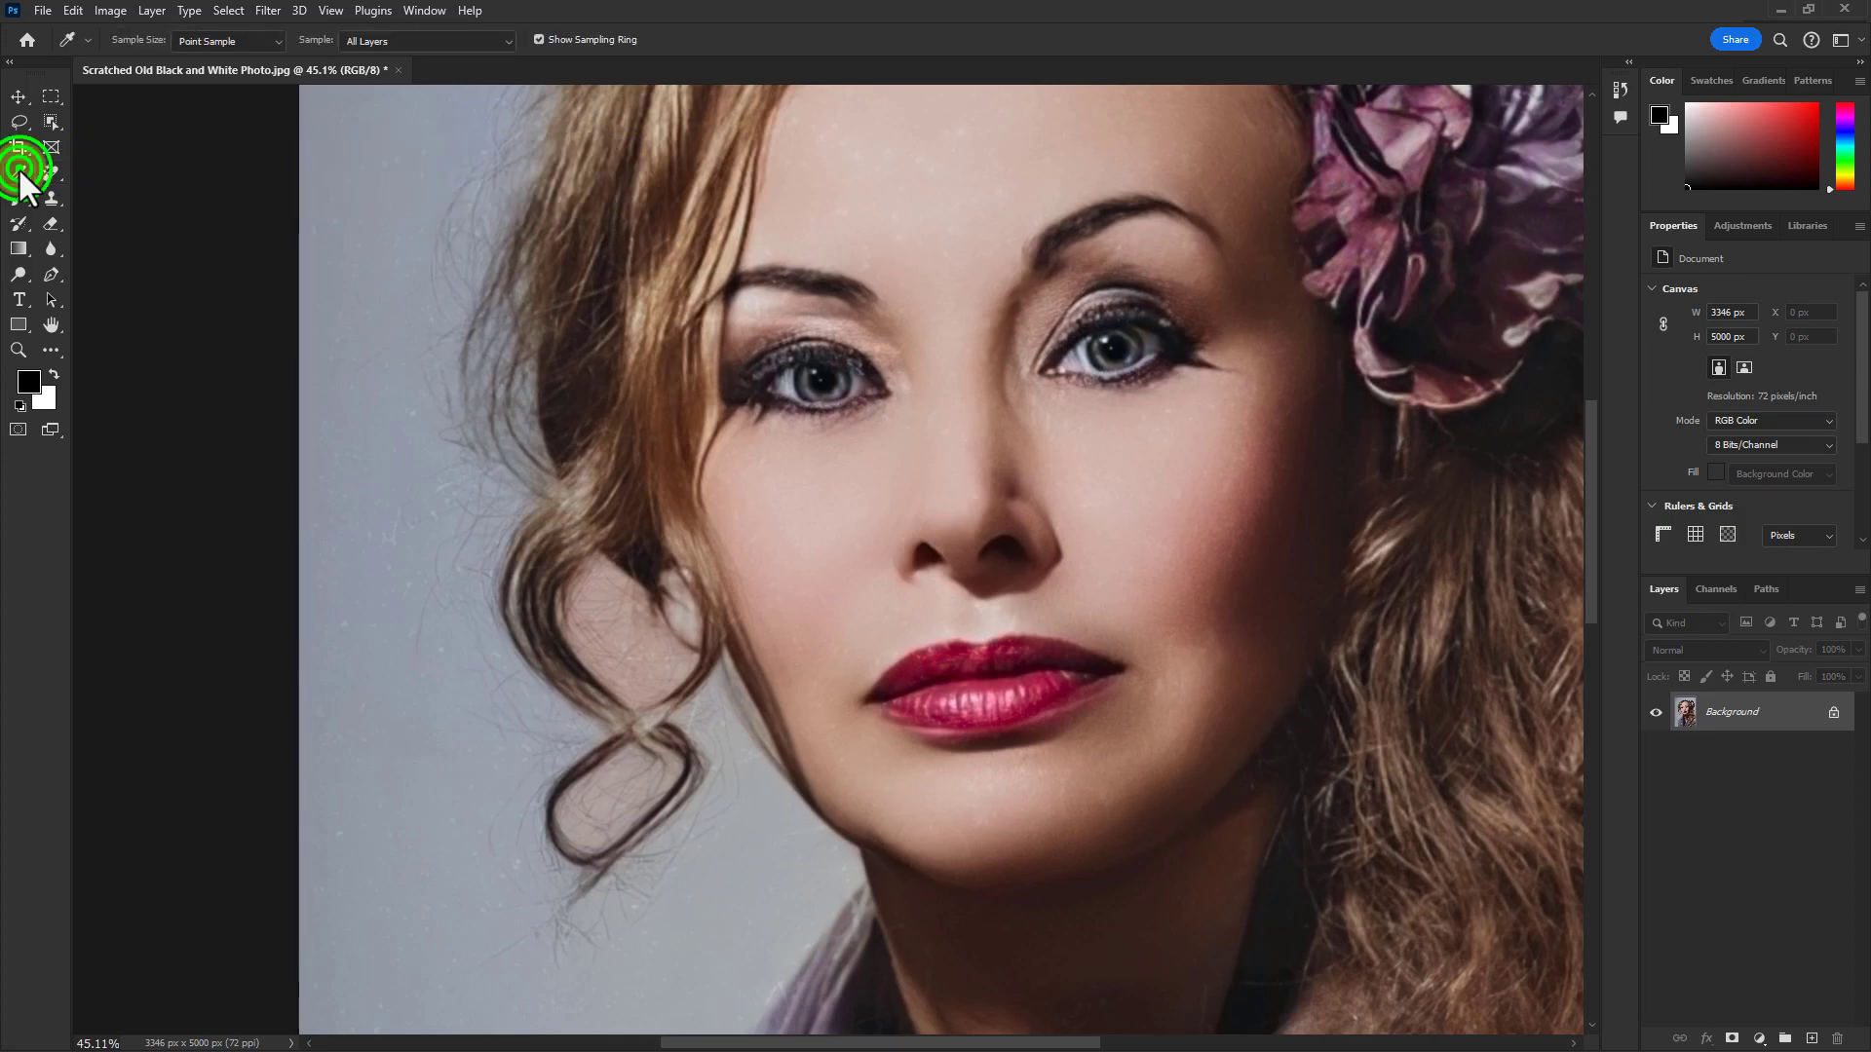
click(349, 357)
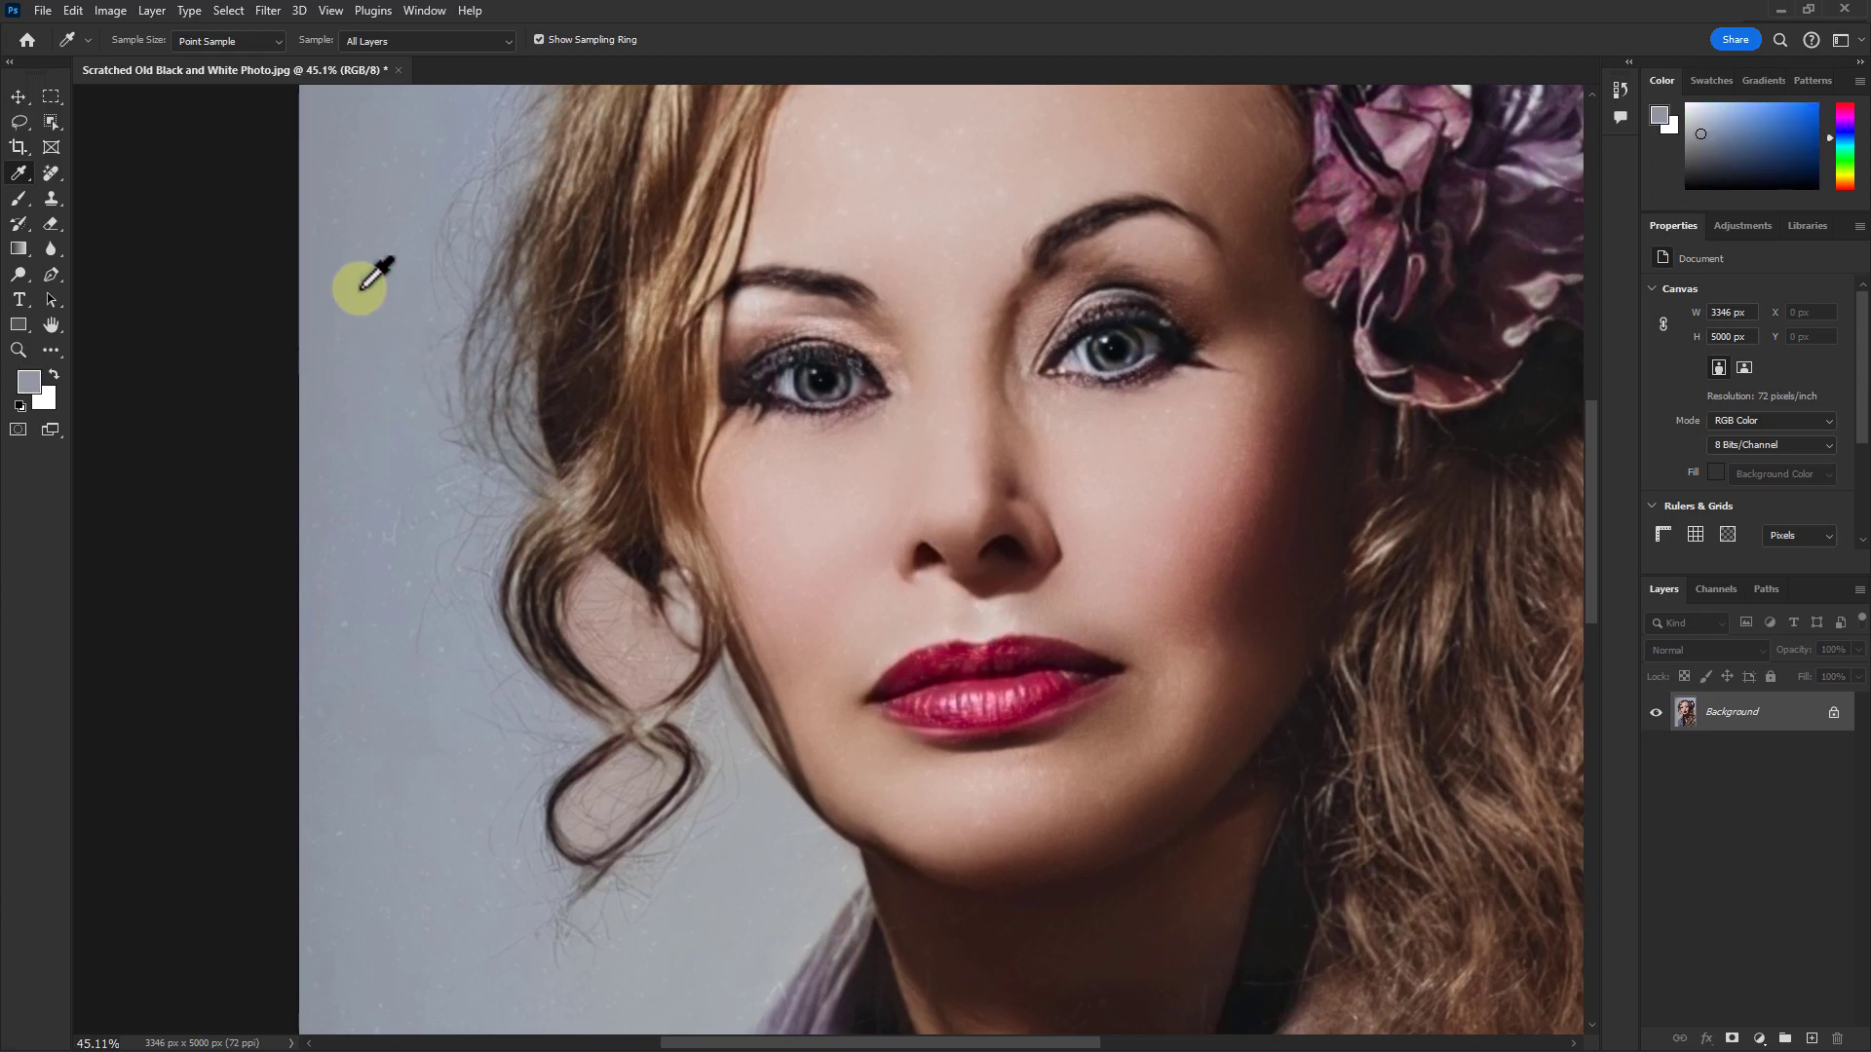
click(18, 198)
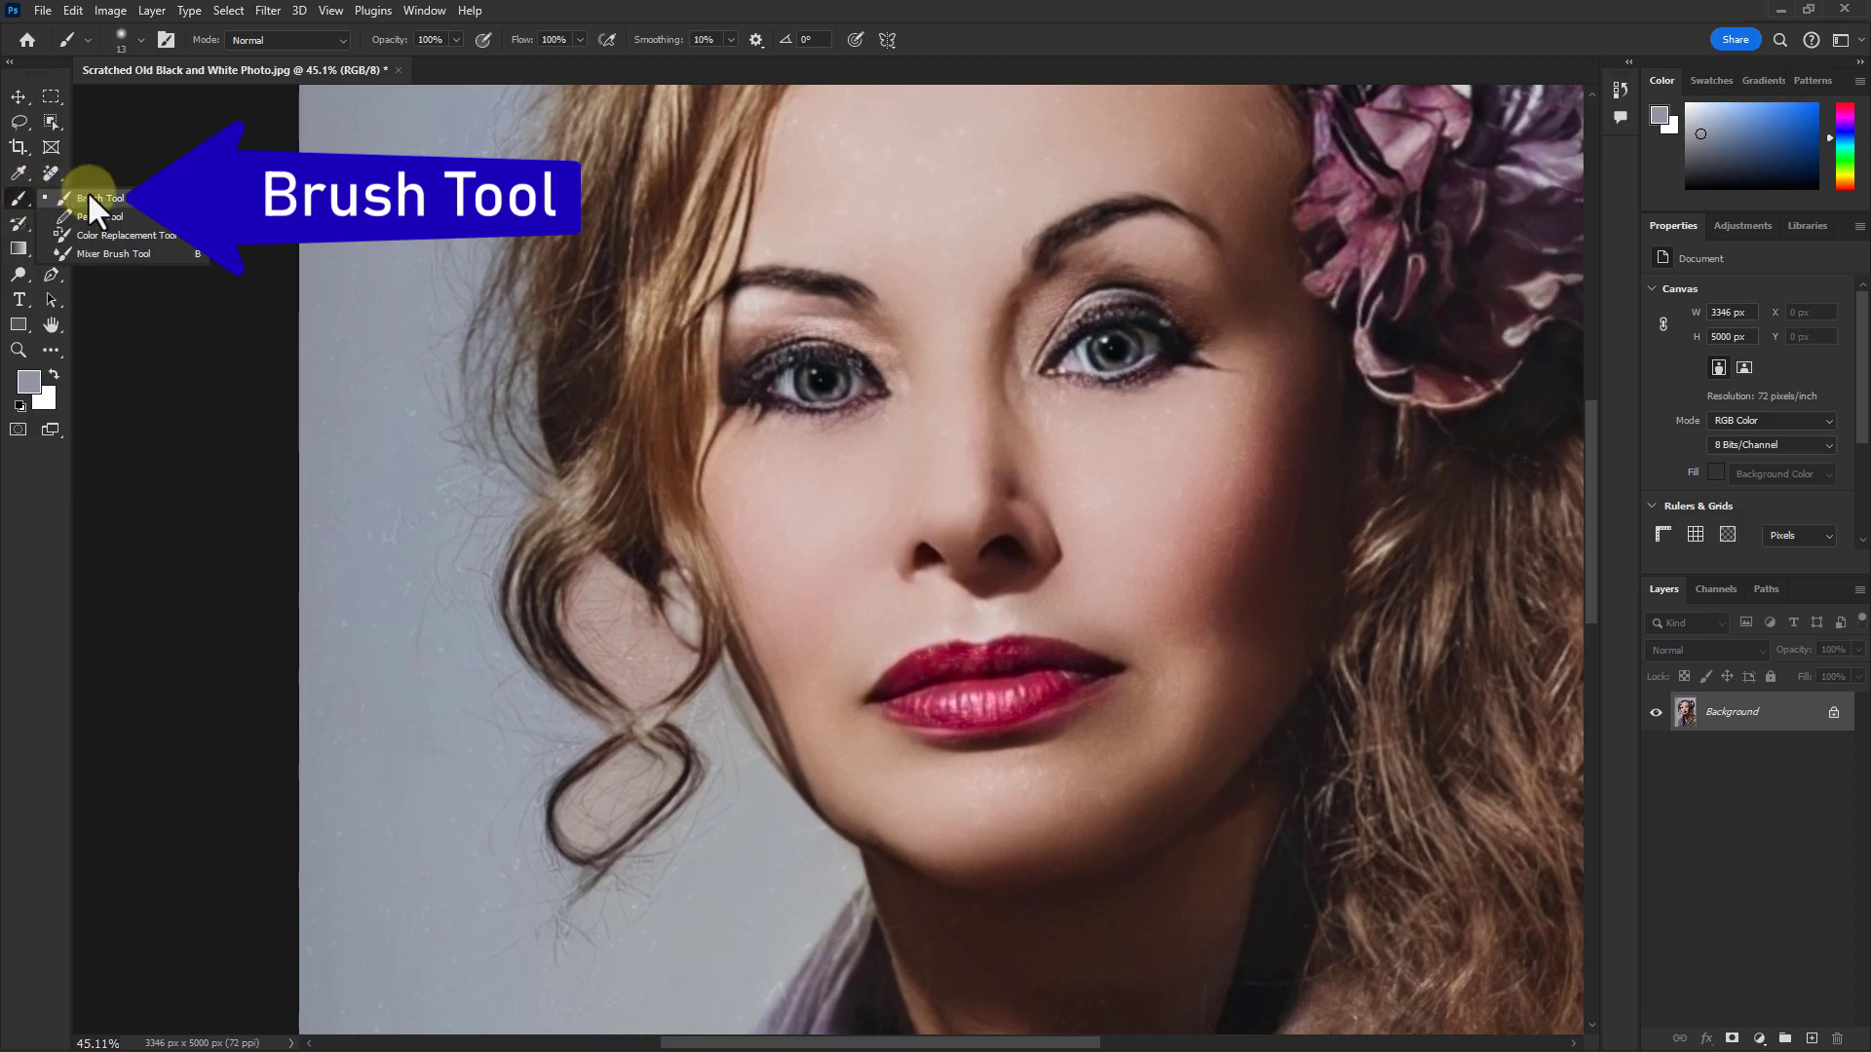
click(113, 198)
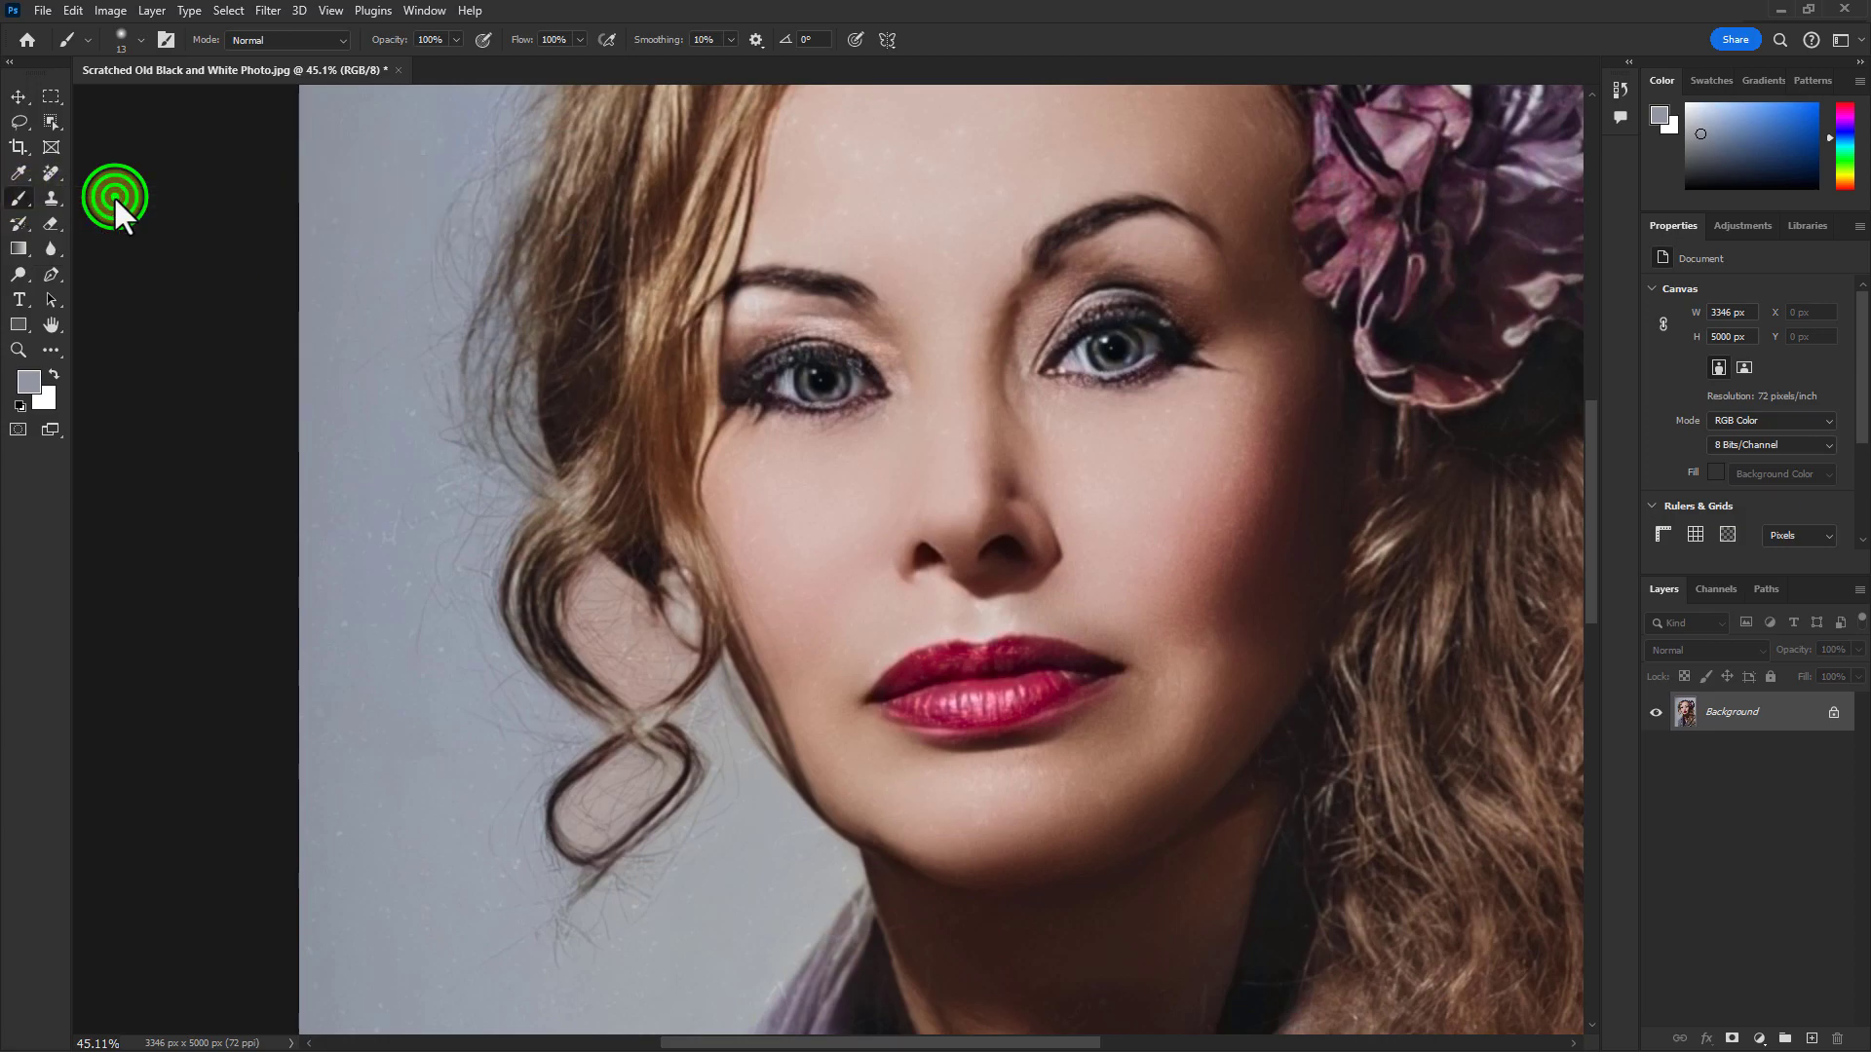
Step: Set the brush to size 150 and 40% opacity
key(])
key(])
key(])
key(])
key(])
key(])
key(])
key(])
key(])
key(])
key(])
key(])
key(])
key(])
key(ctrl+z)
drag(455, 39, 406, 62)
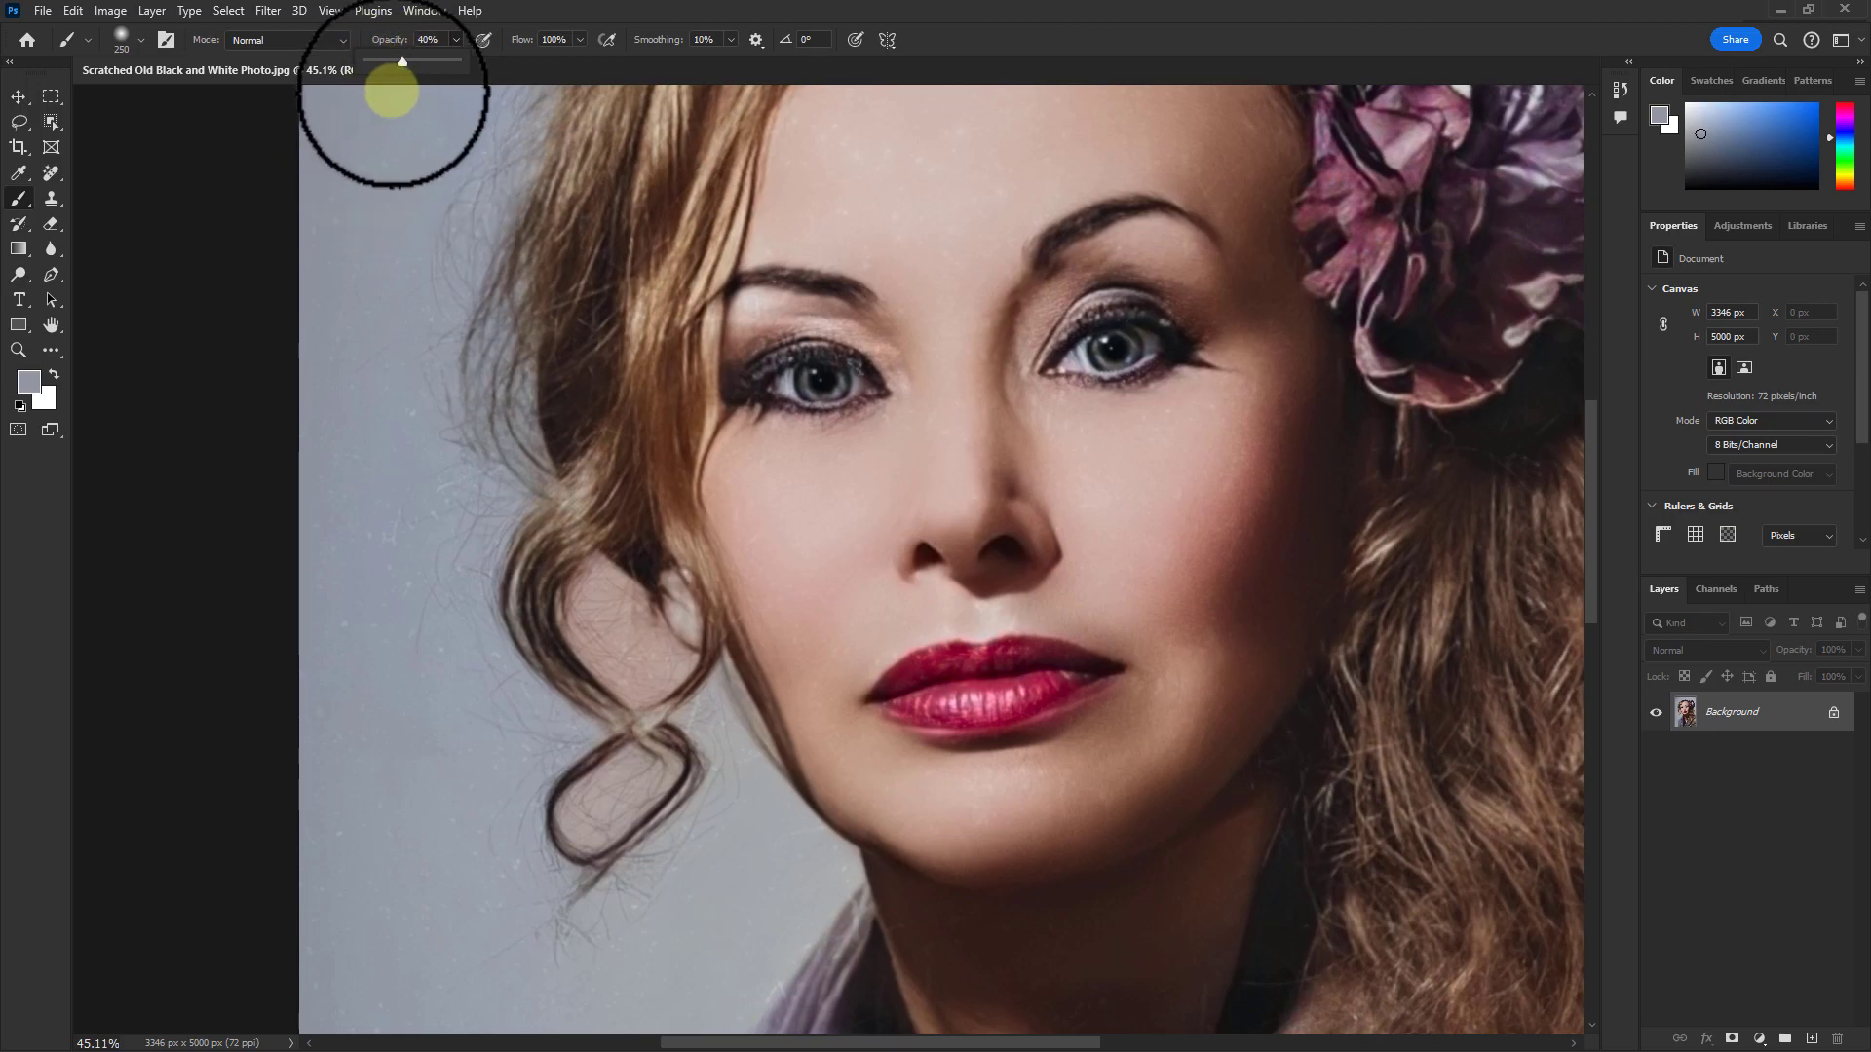
key(bracketleft)
key(bracketleft)
key(bracketleft)
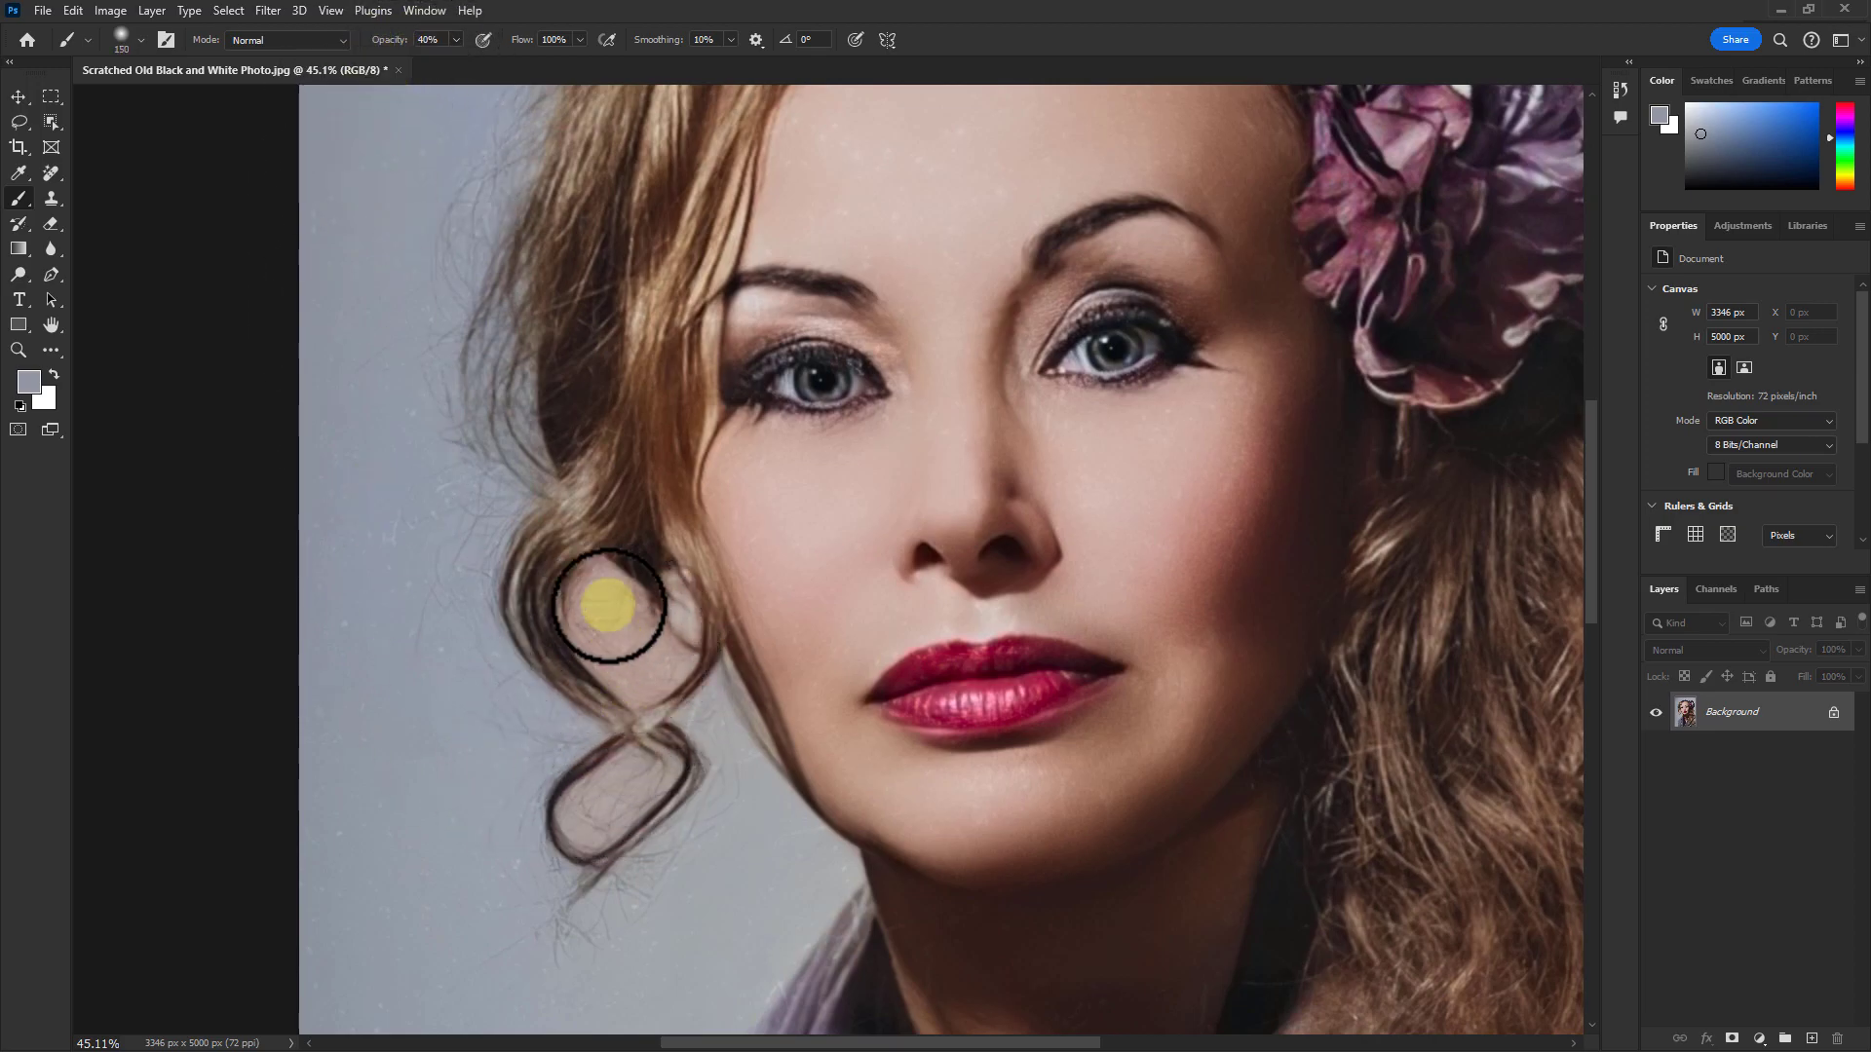
Step: Paint the sampled backdrop color over the skin-toned areas inside the two loops of the hanging hair curl
drag(593, 622, 669, 664)
drag(587, 829, 641, 680)
drag(640, 680, 577, 624)
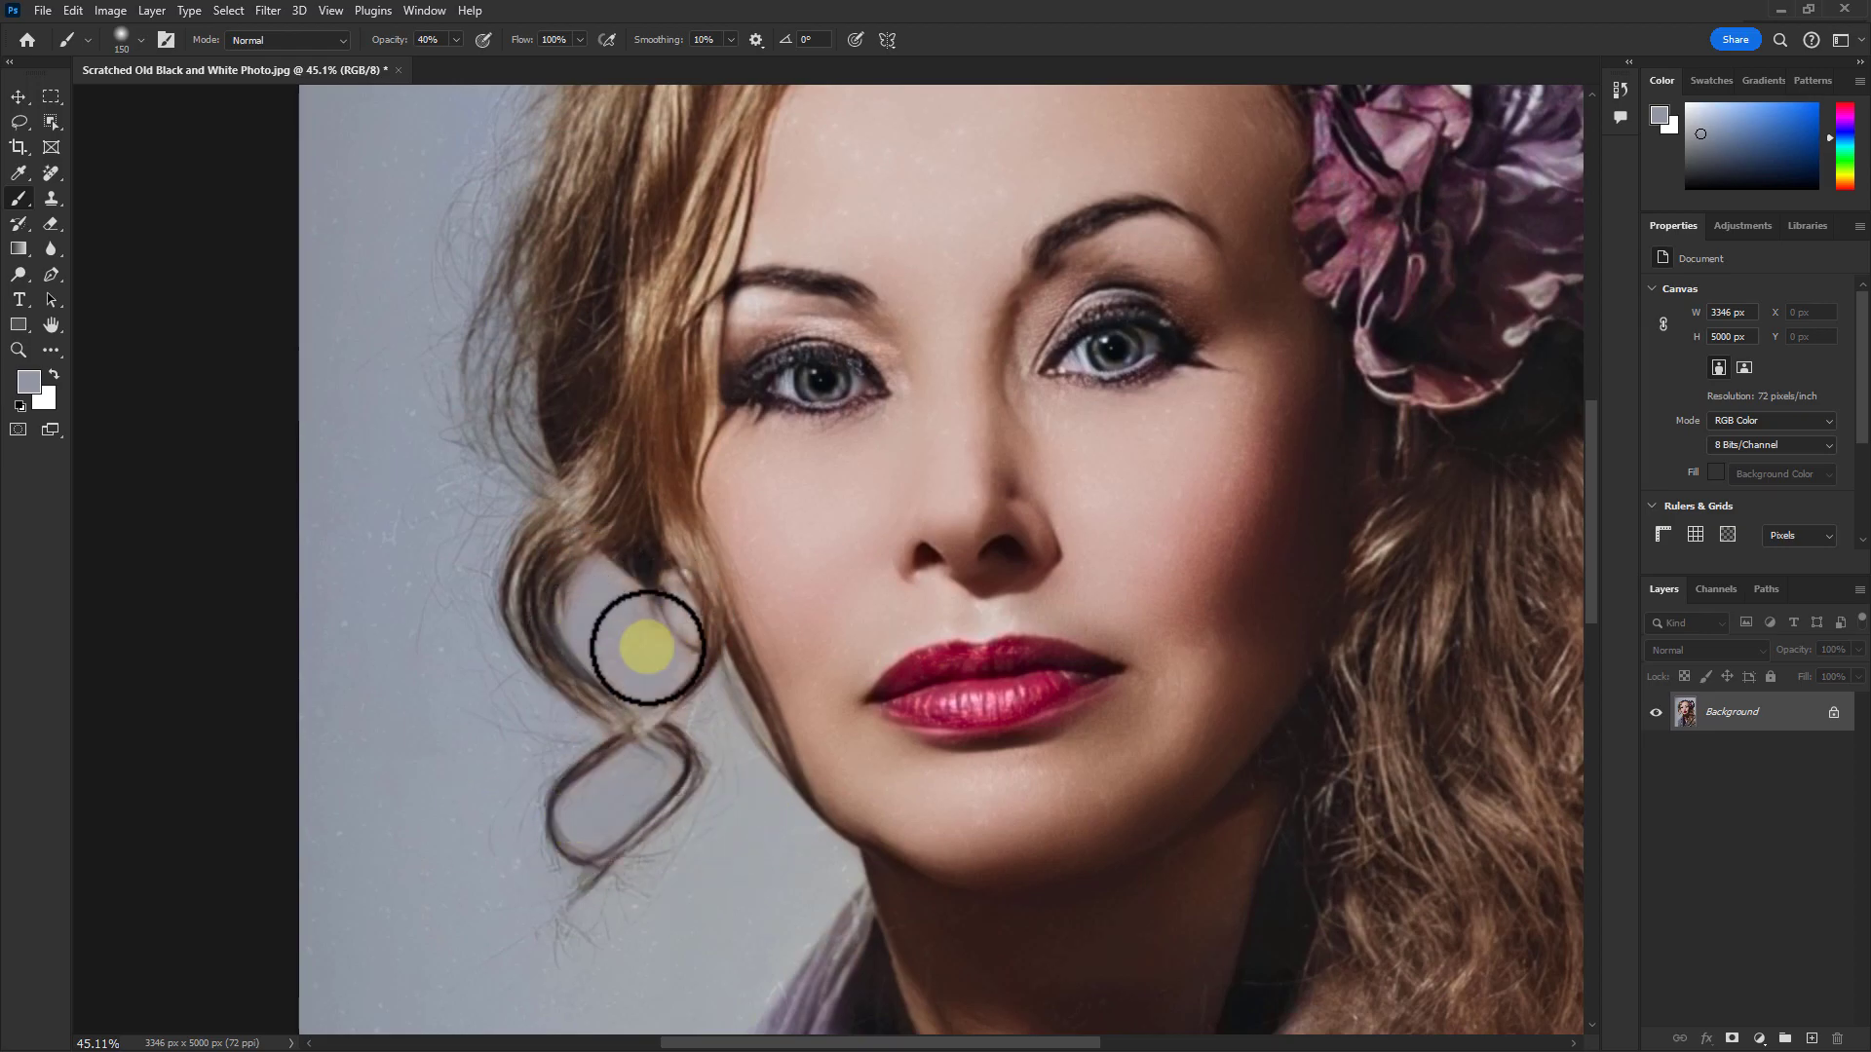
scroll(642, 634, down, 3)
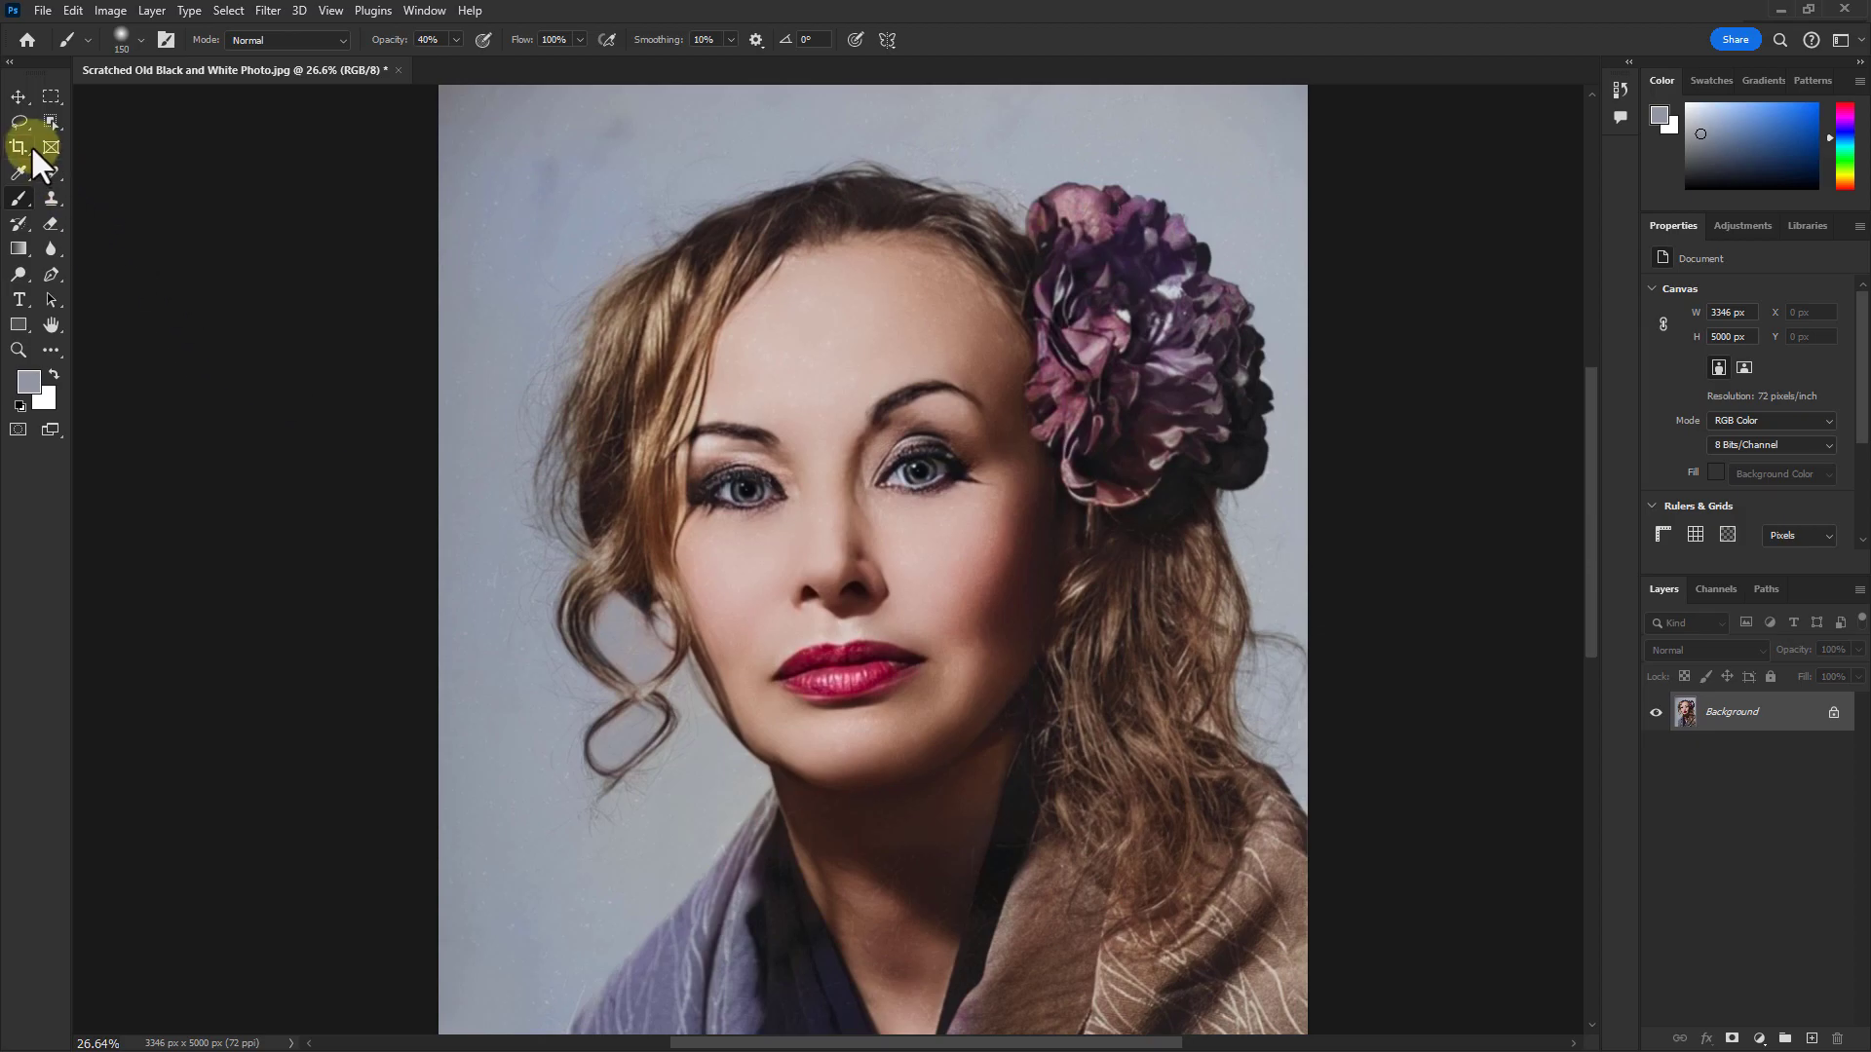
Step: Switch to the Move tool and unlock the Background layer so it becomes a regular layer
click(18, 93)
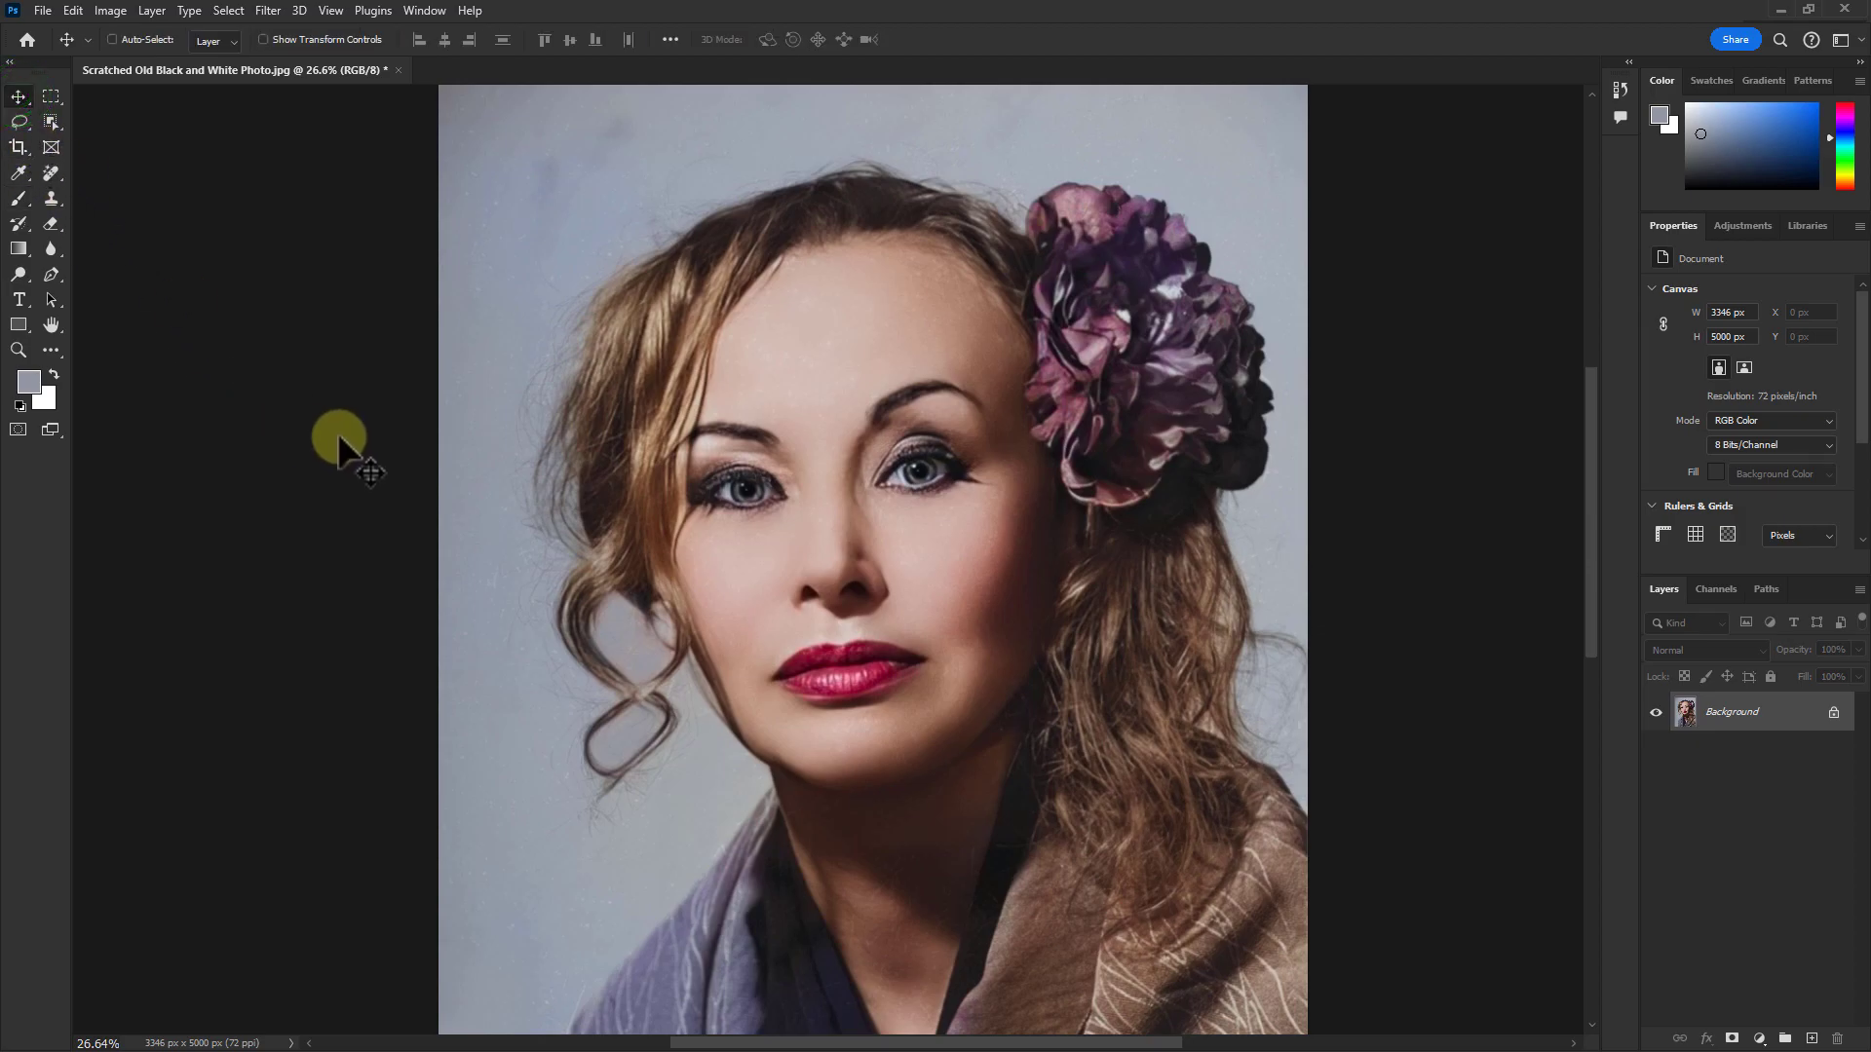
scroll(869, 417, down, 2)
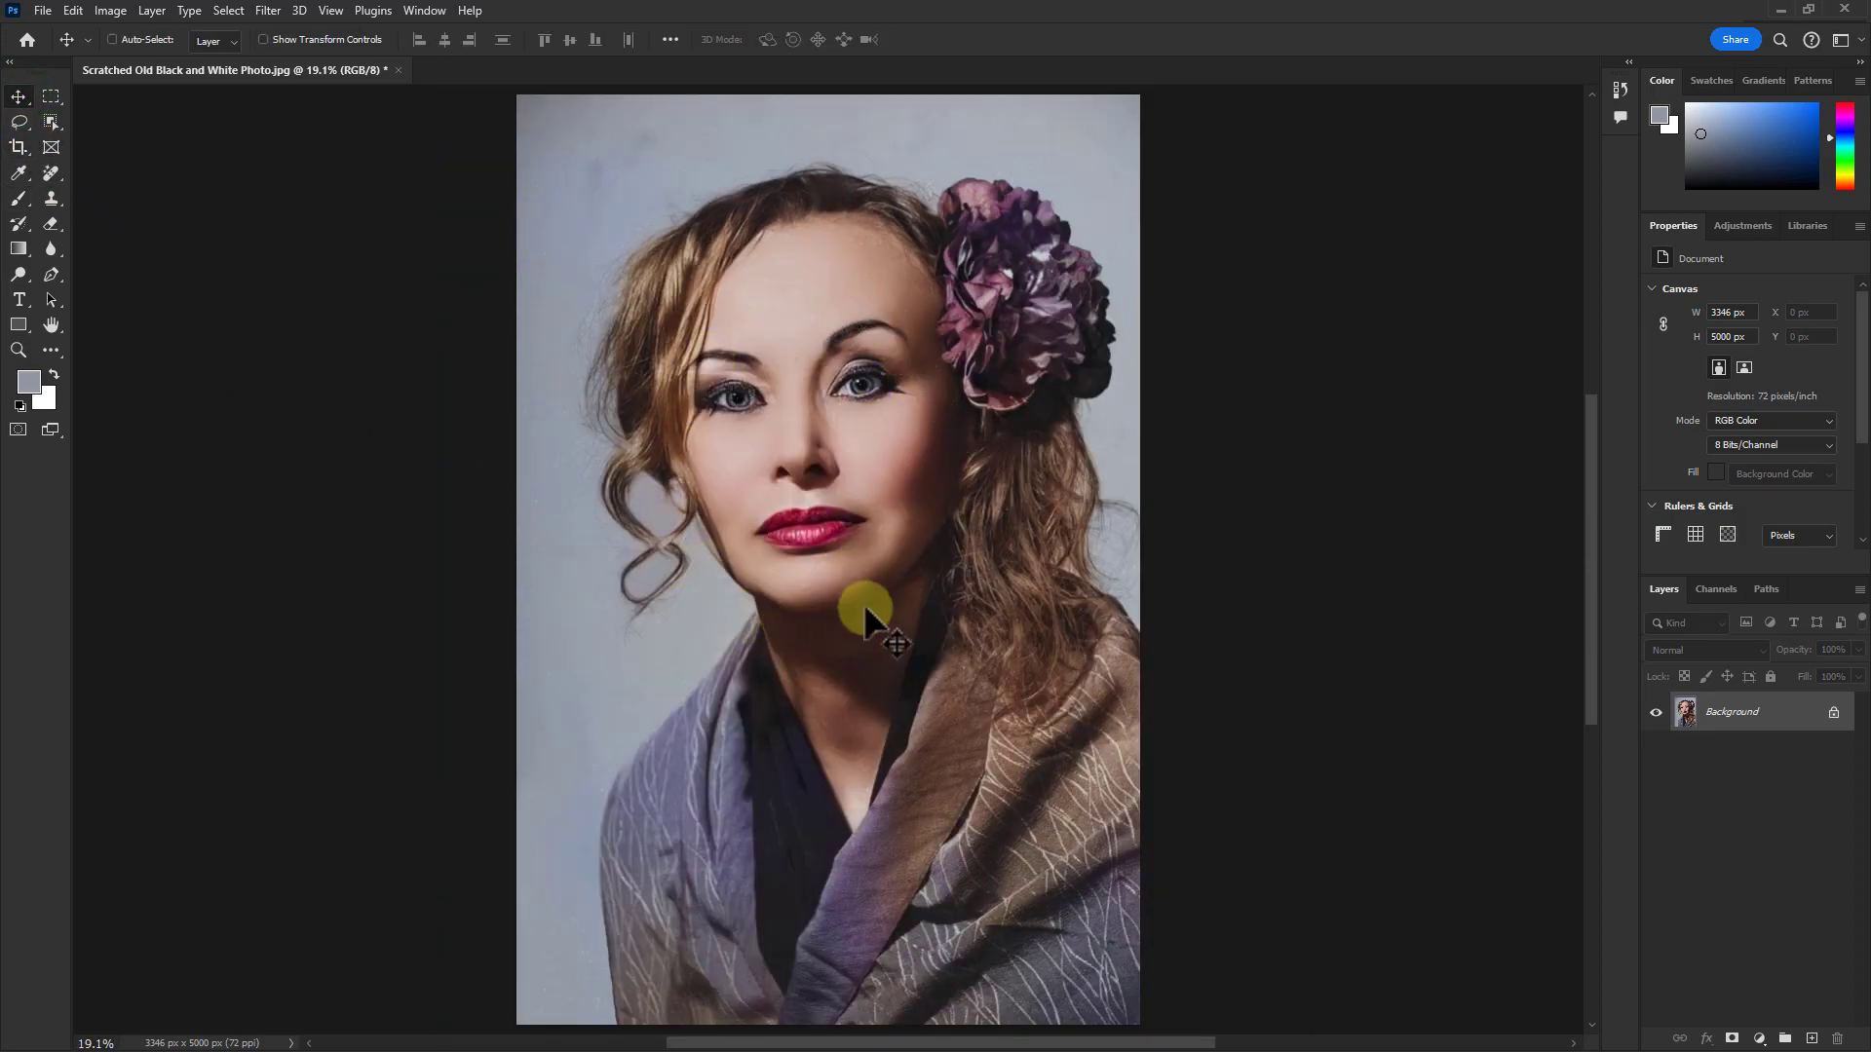
click(1782, 711)
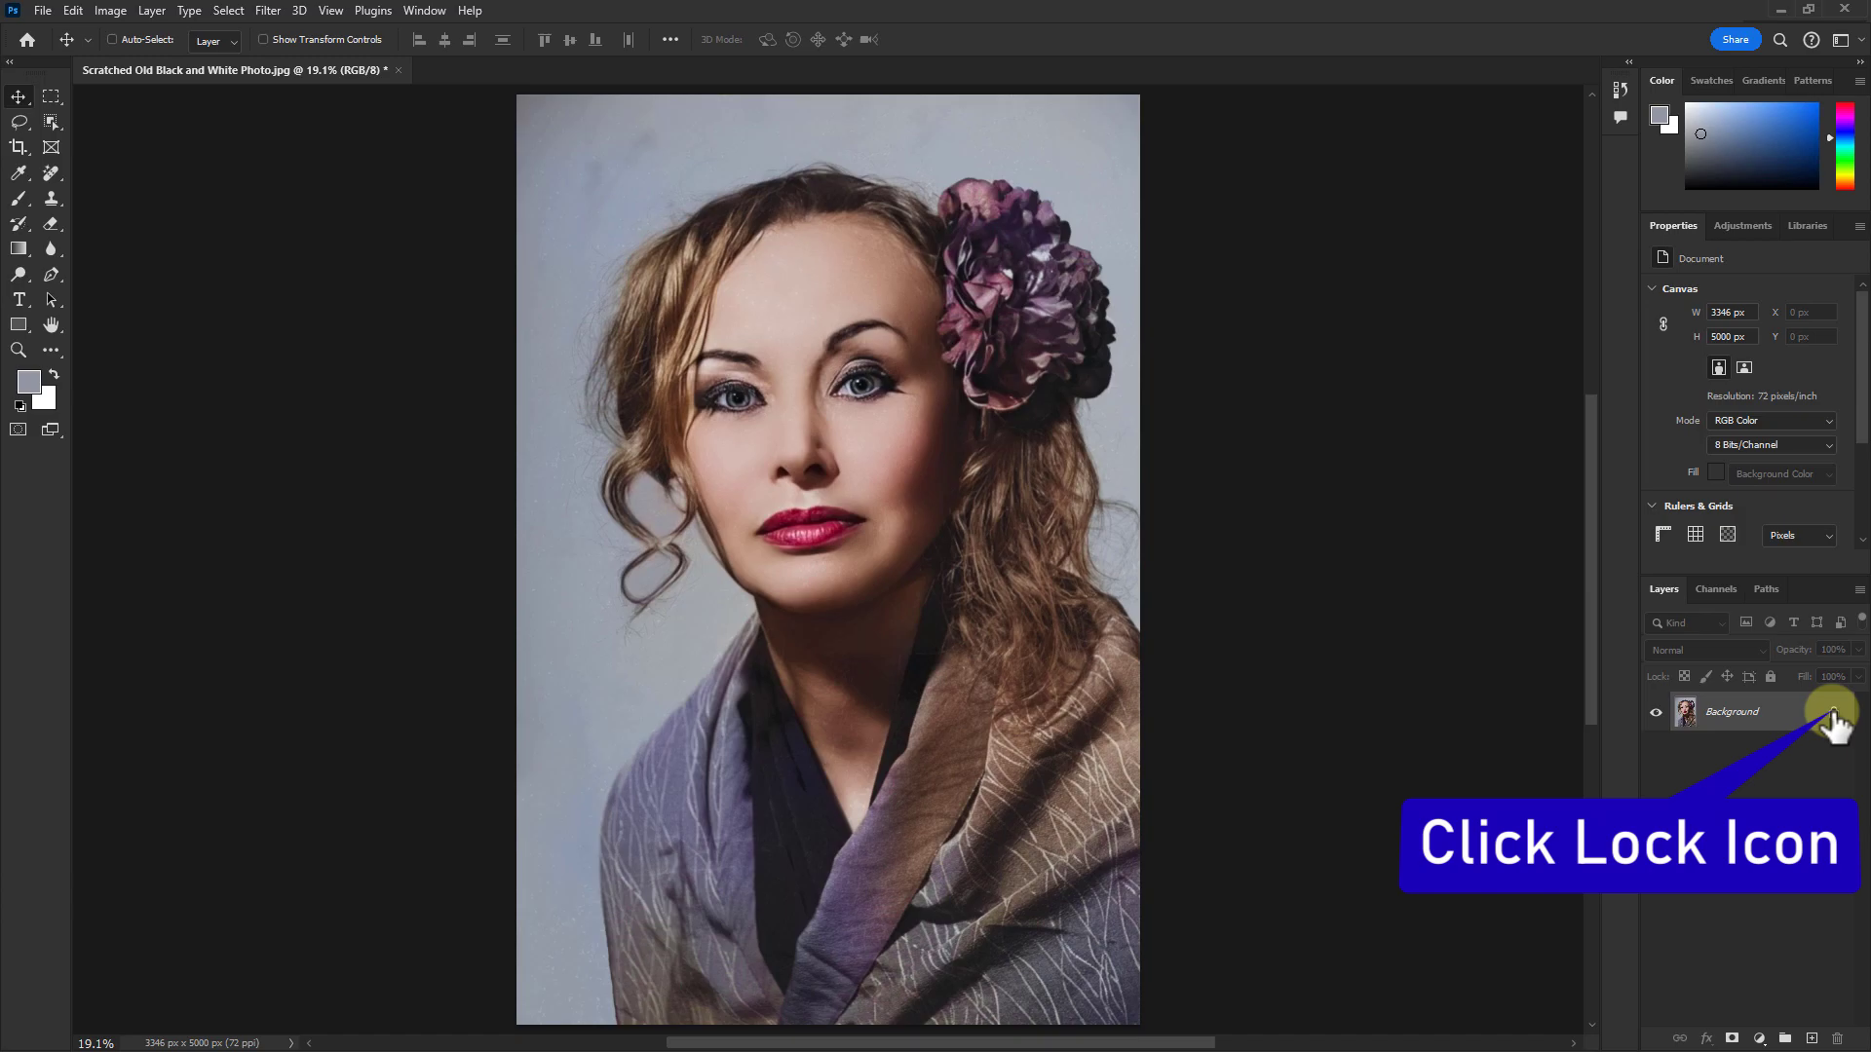
click(1834, 713)
click(1780, 713)
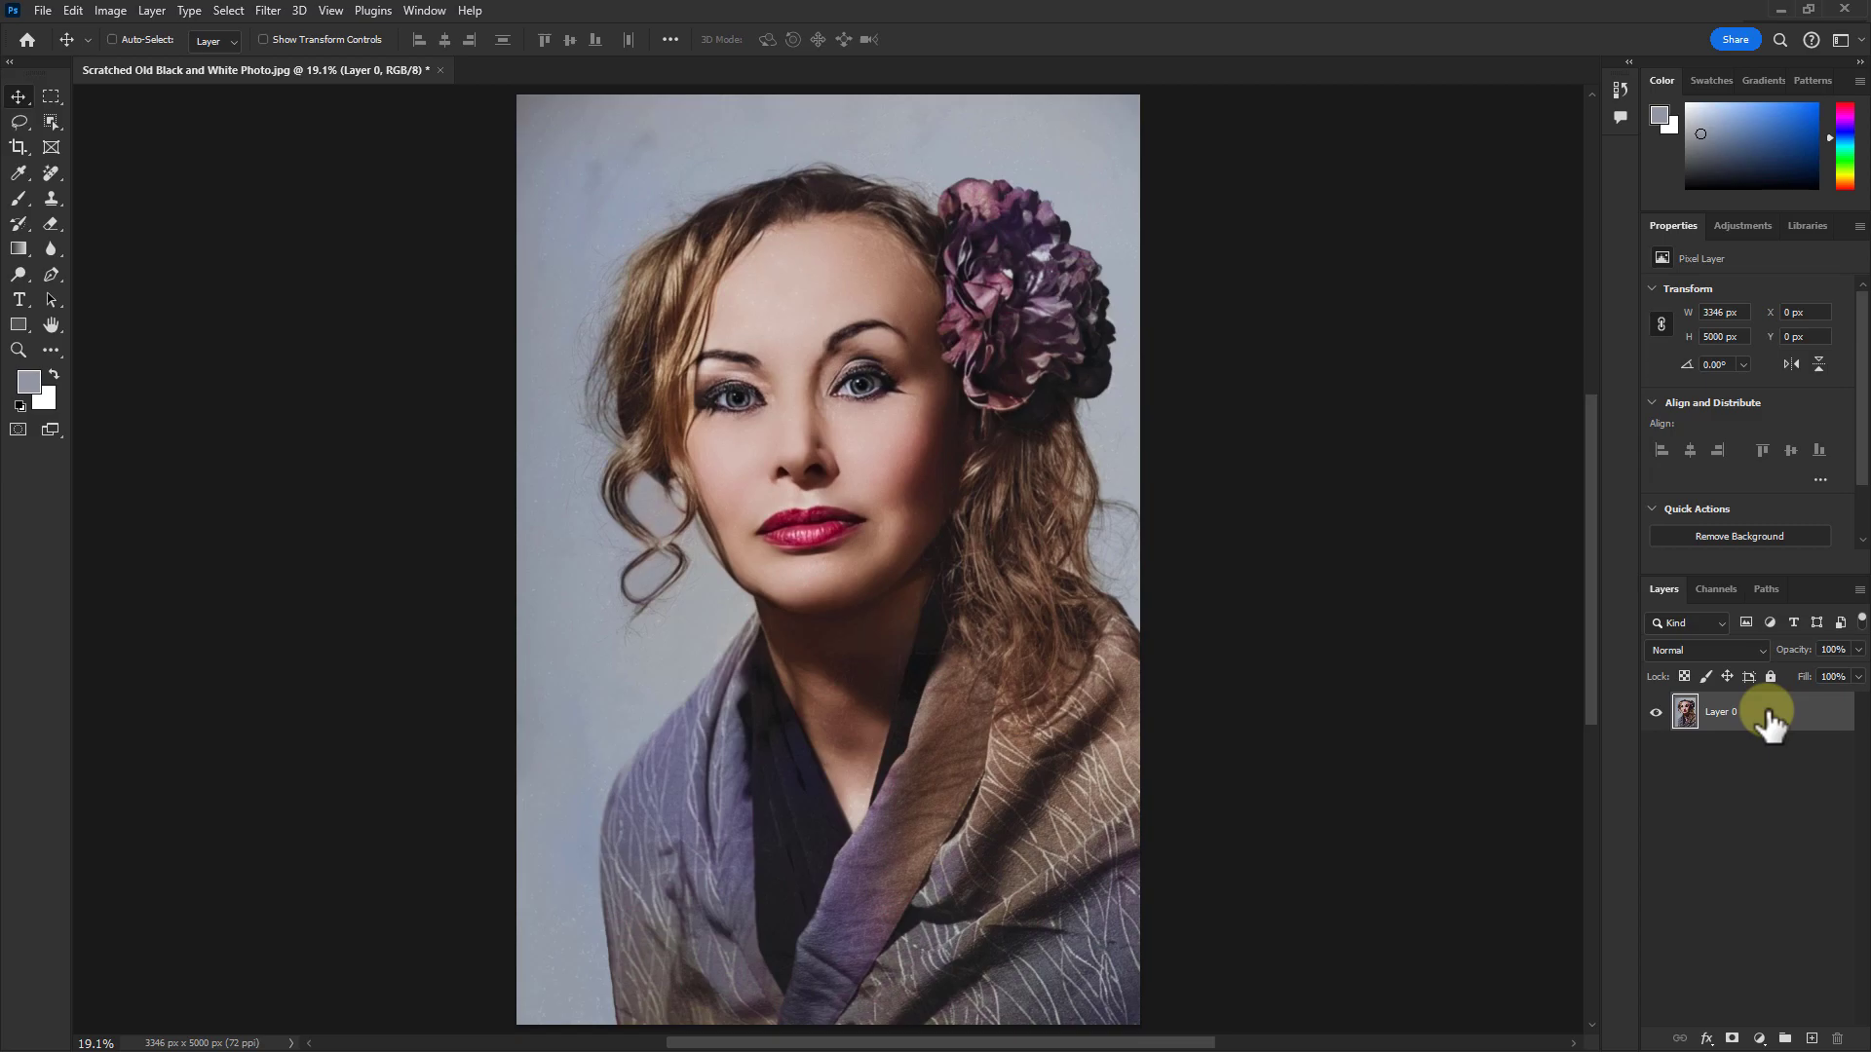
Step: Duplicate Layer 0 as a new layer named 2 and select it
right_click(1766, 711)
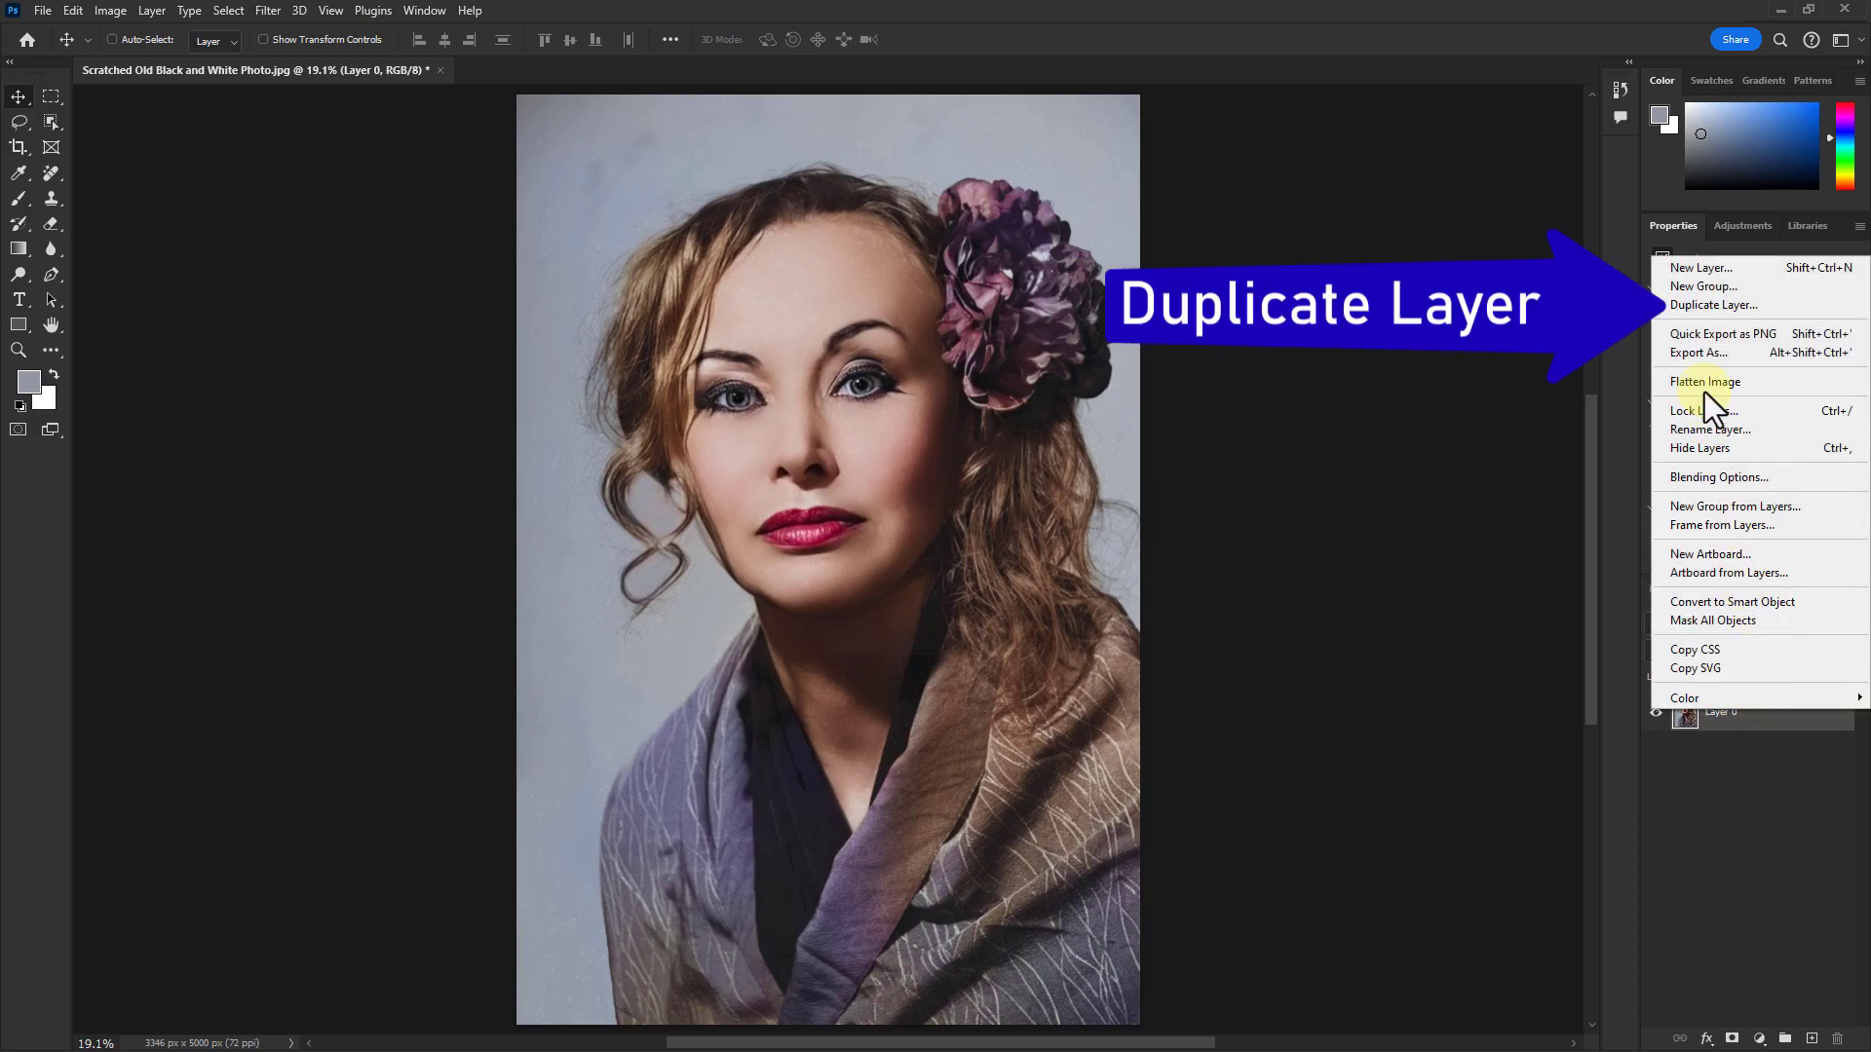
click(1717, 305)
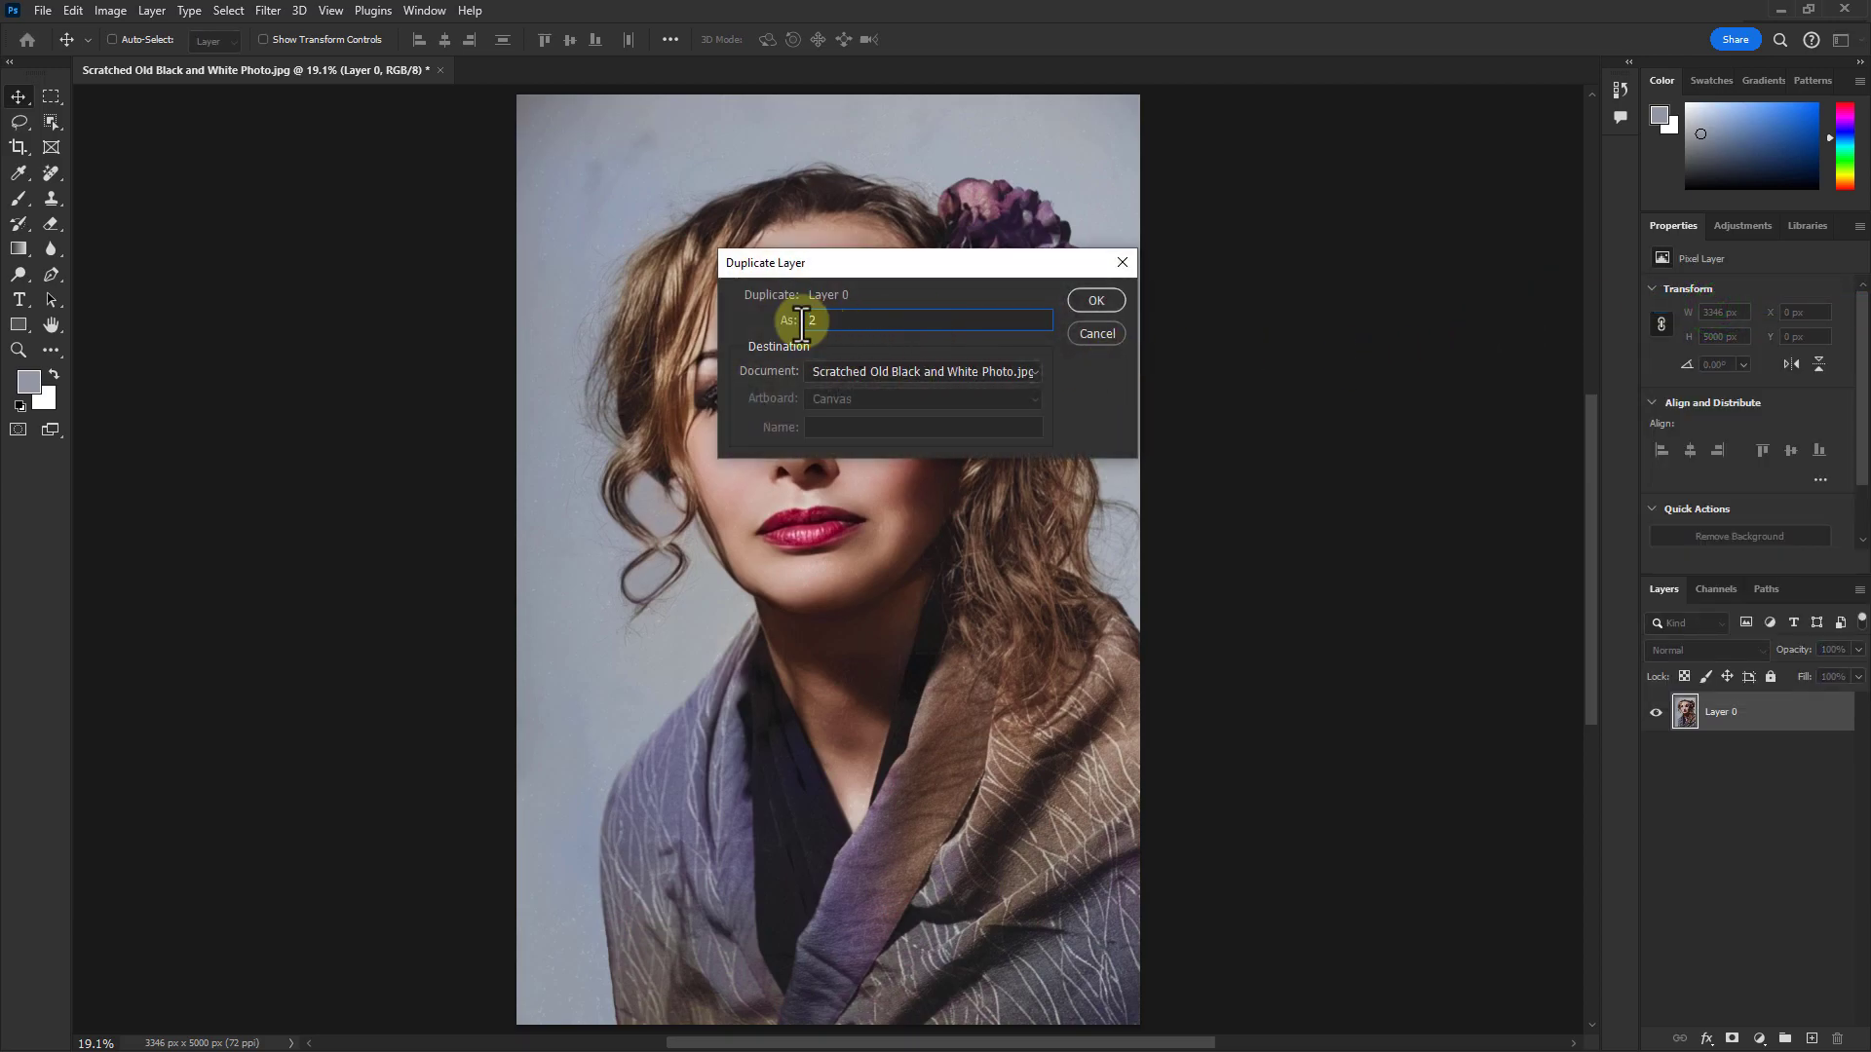
click(1101, 305)
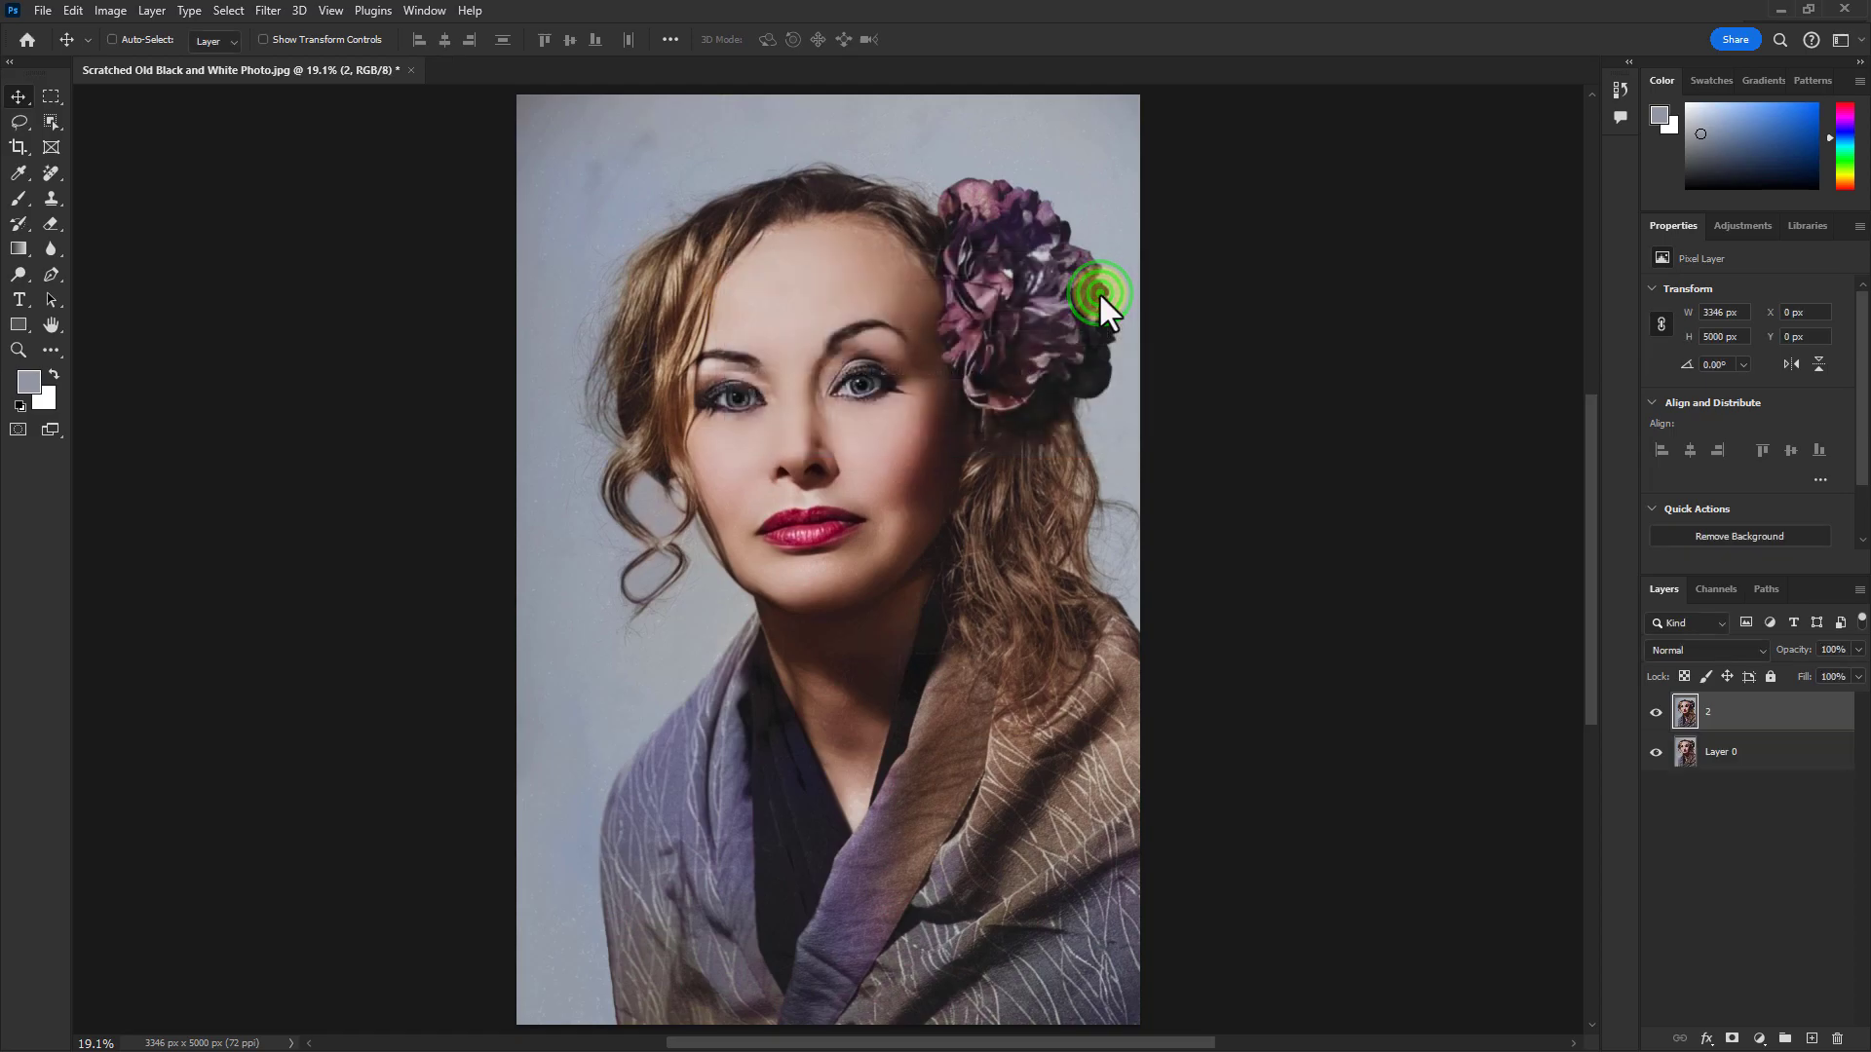
click(1755, 712)
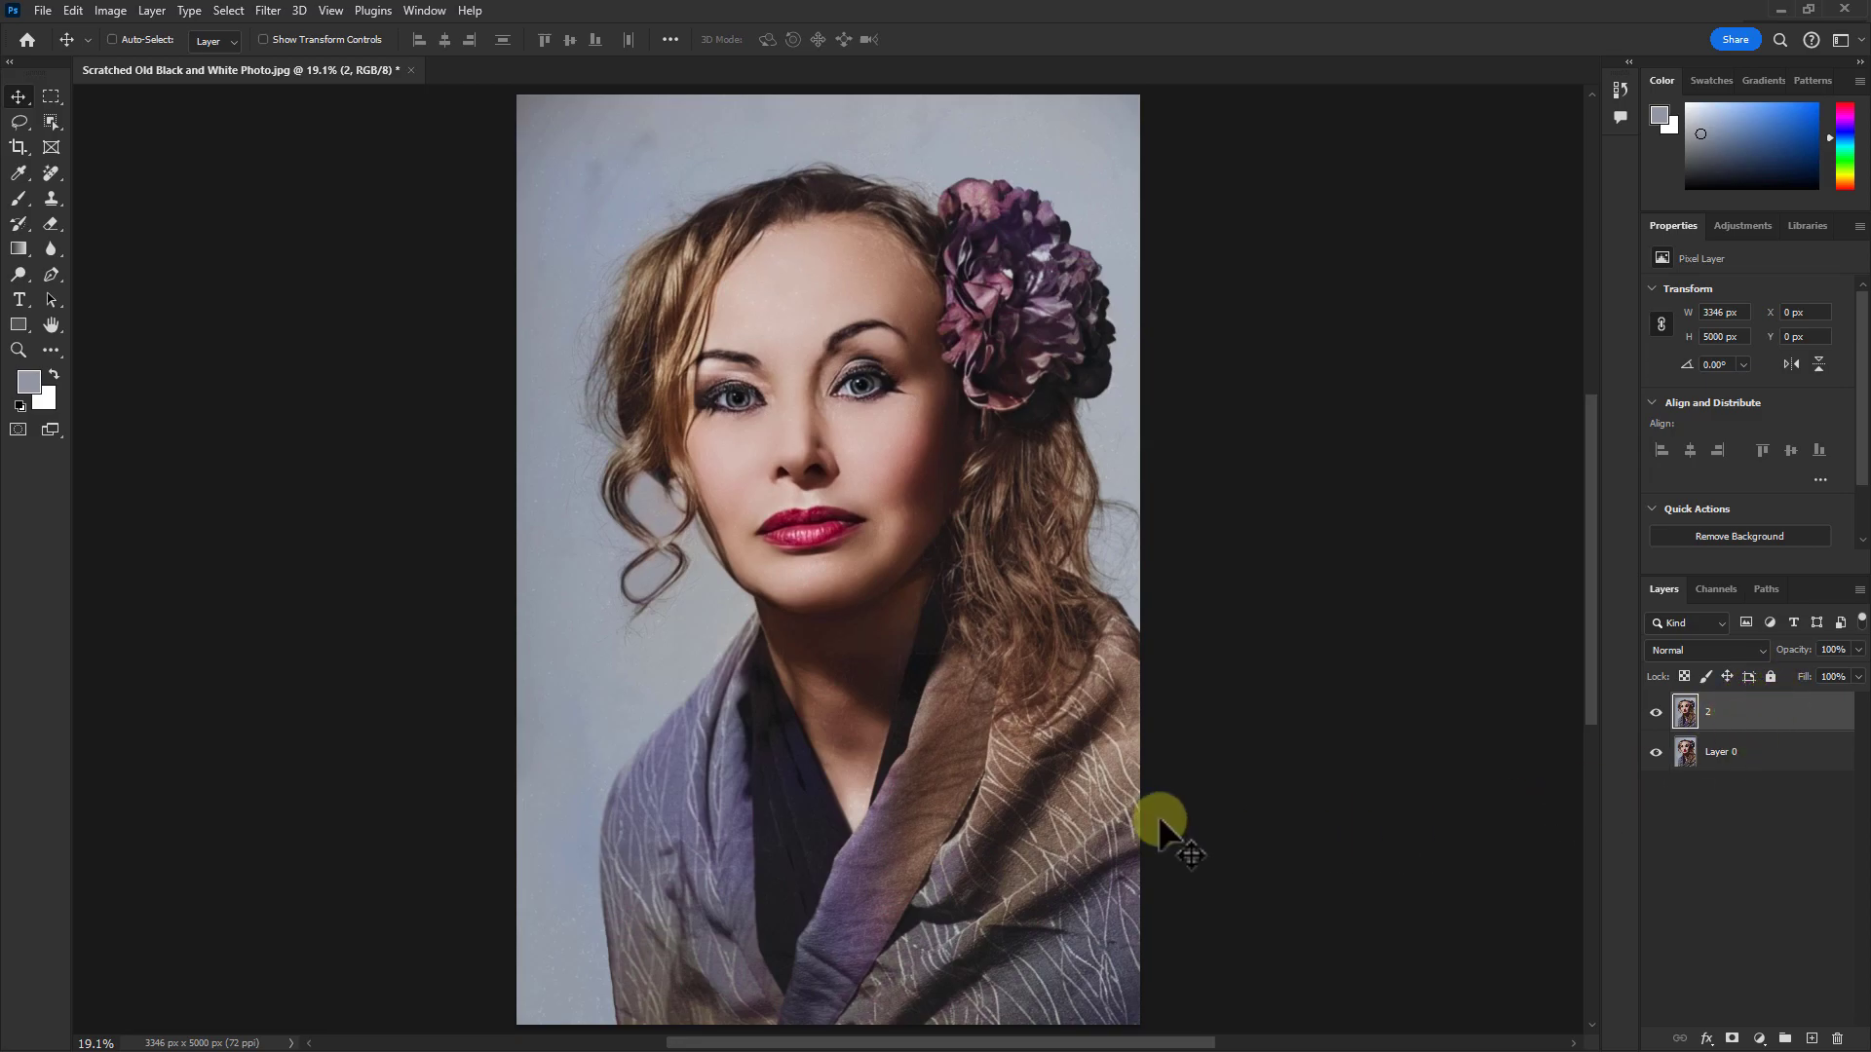
Step: Add a Gradient Overlay style to layer 2 with the blend mode set to Overlay
click(149, 11)
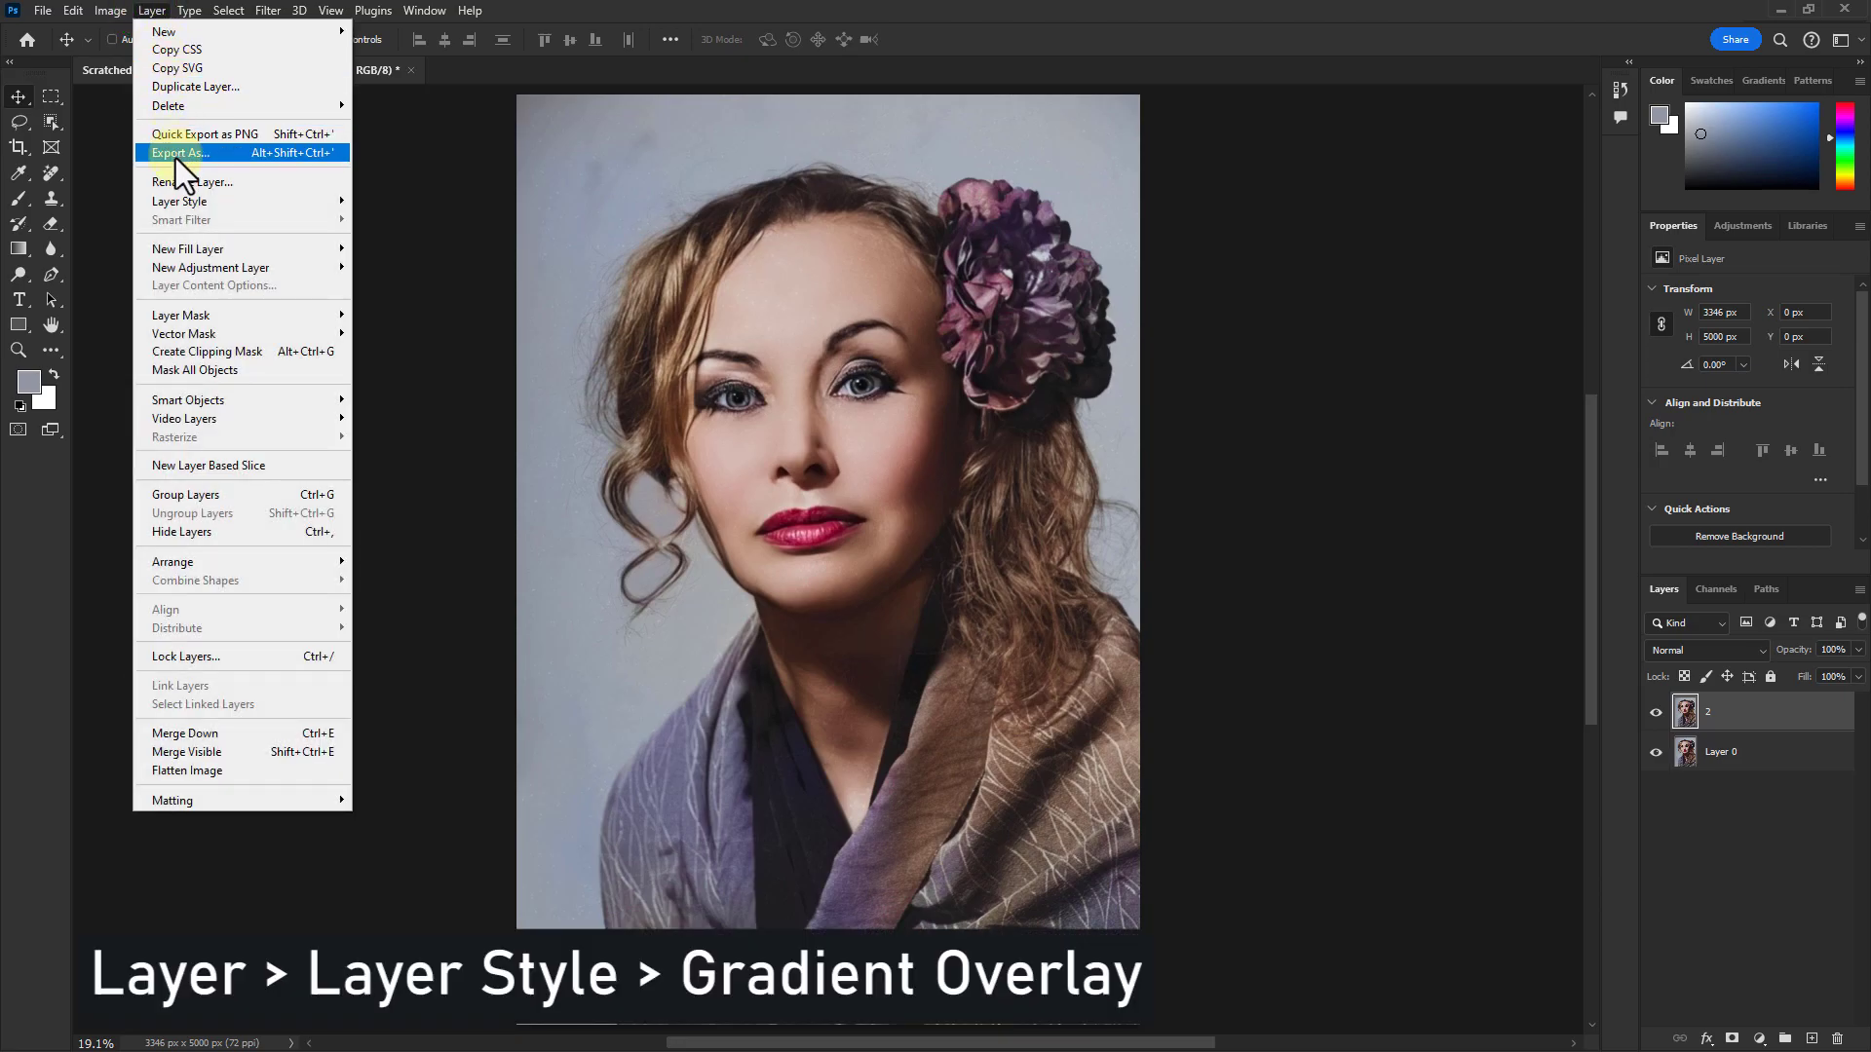
click(171, 200)
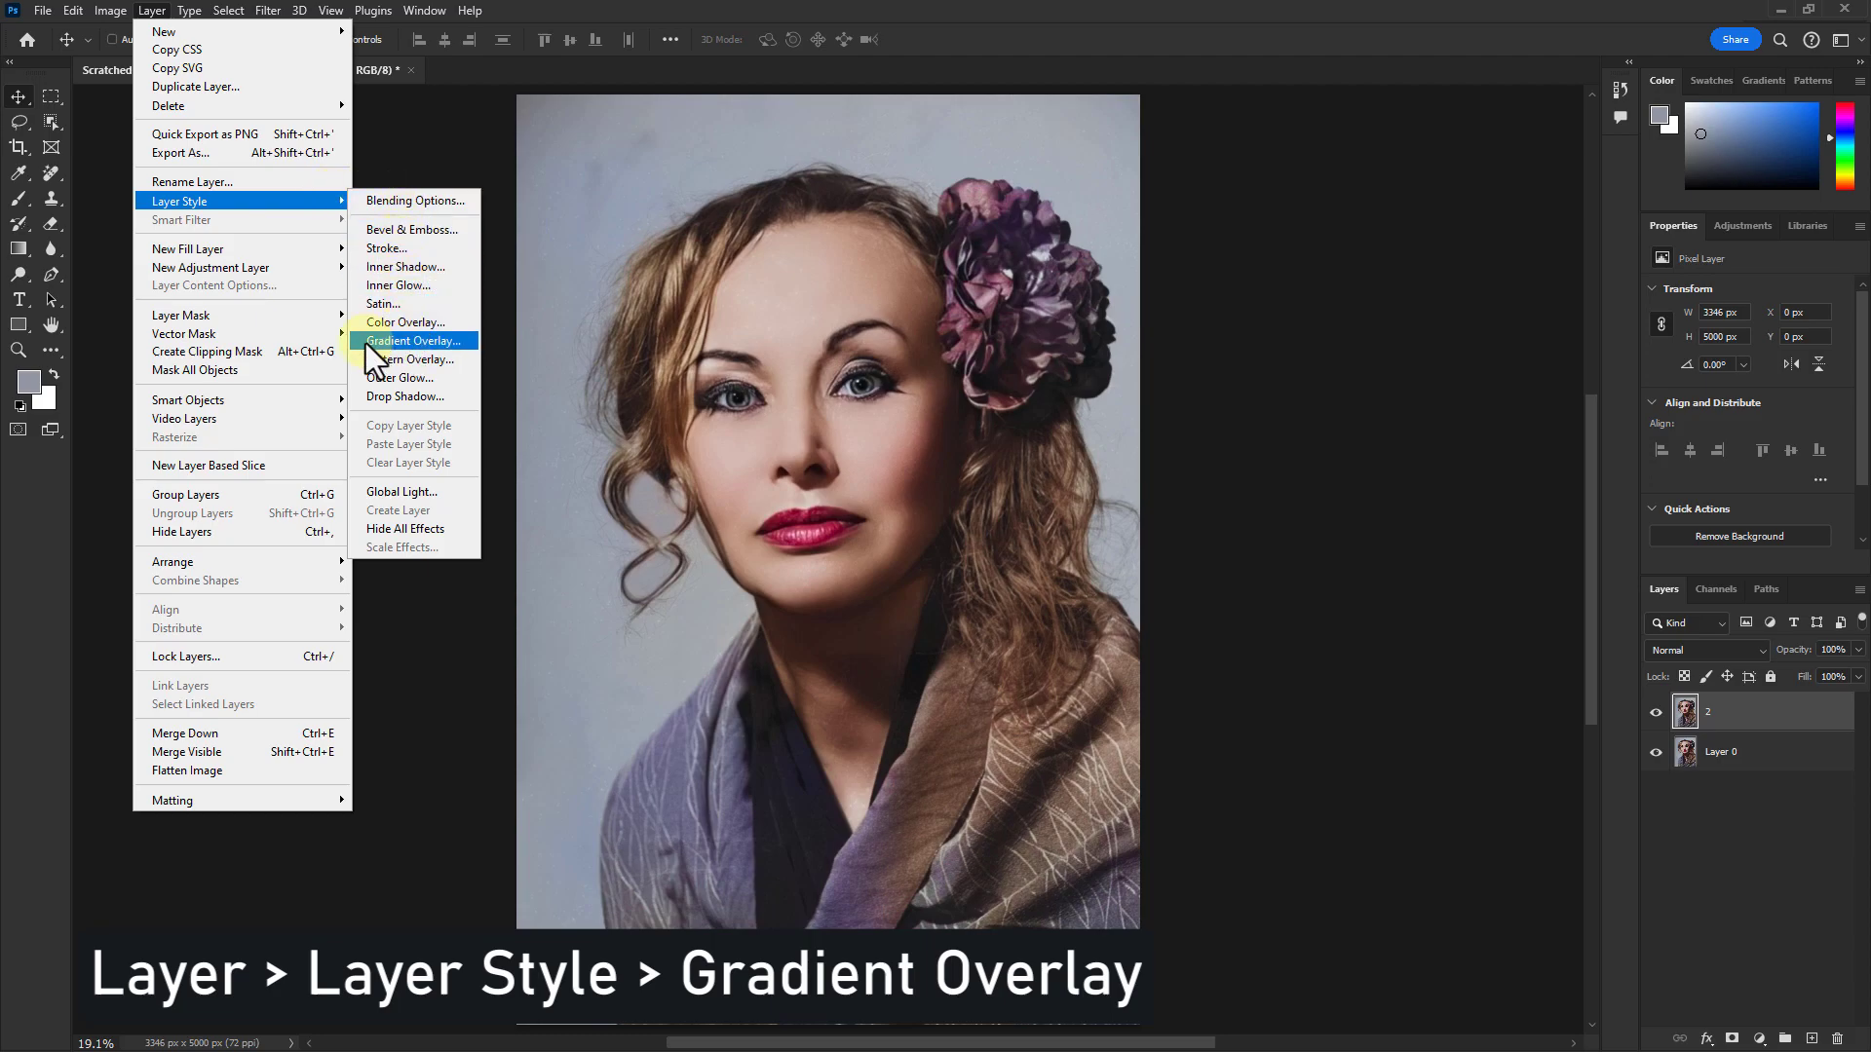
click(407, 341)
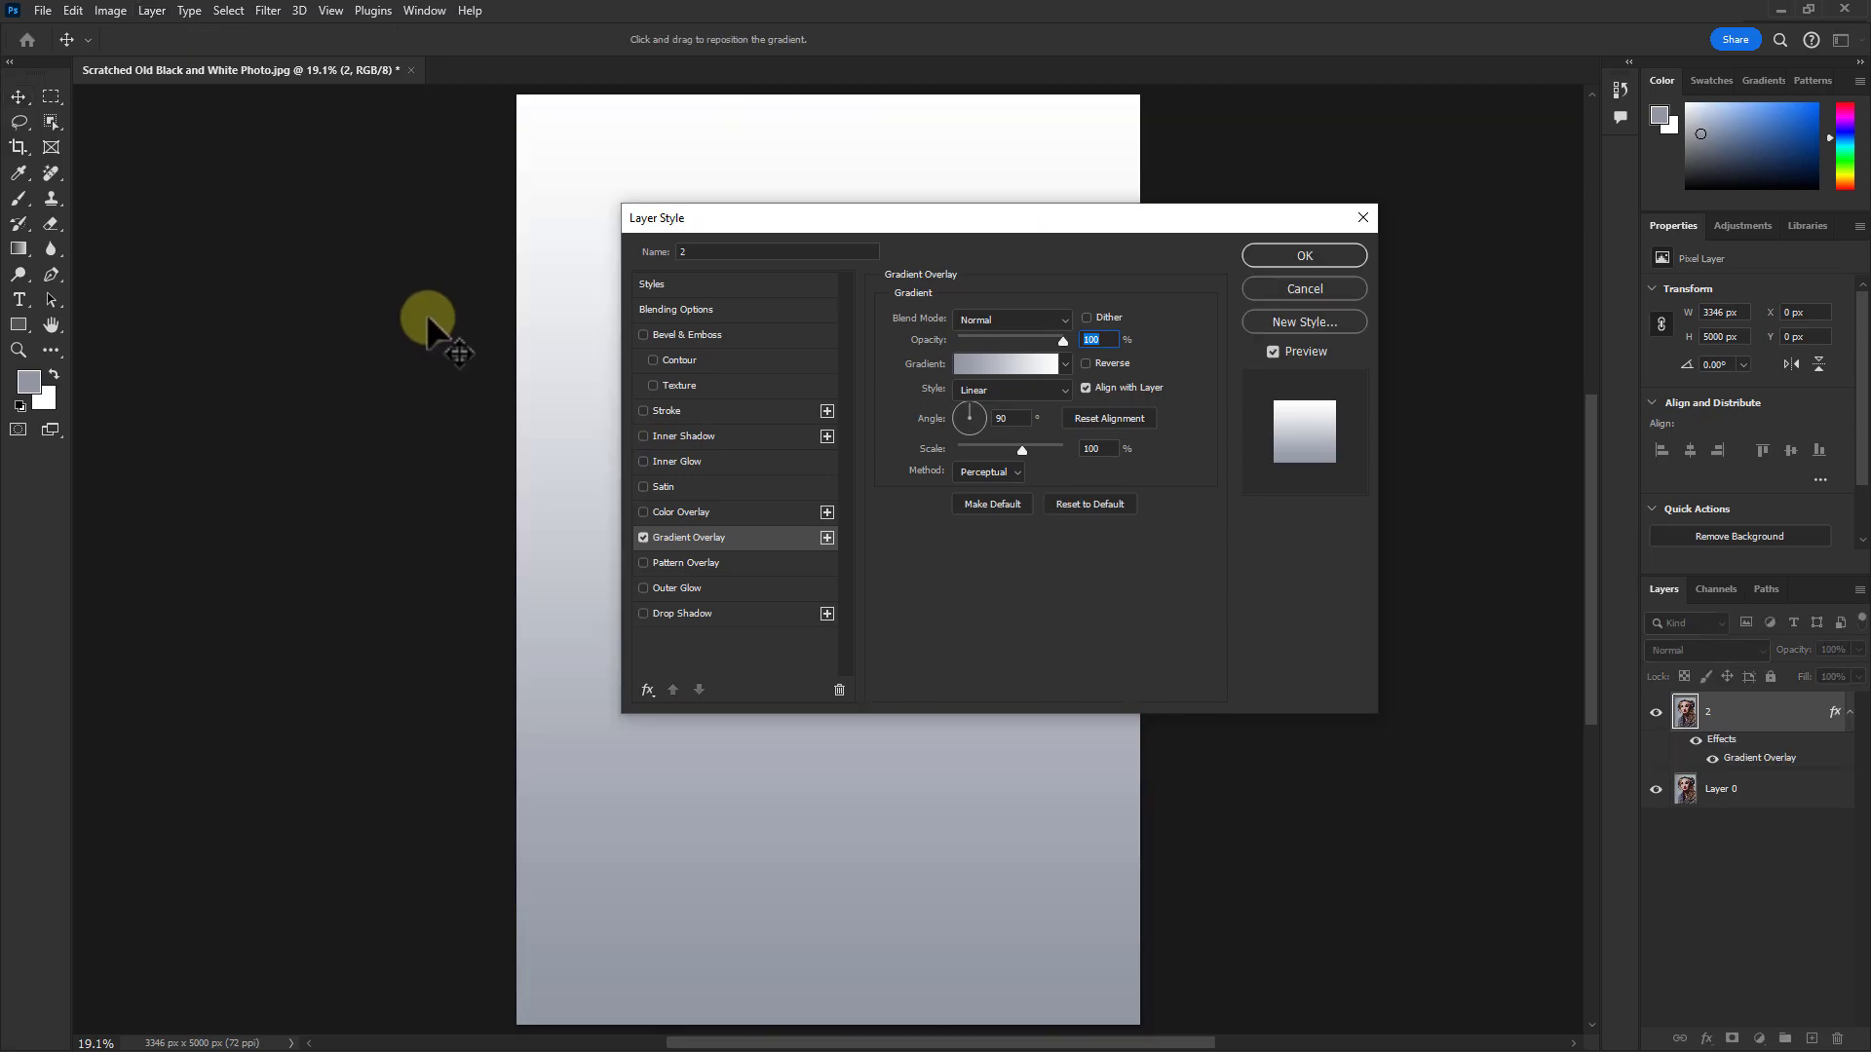
drag(1464, 143, 1426, 74)
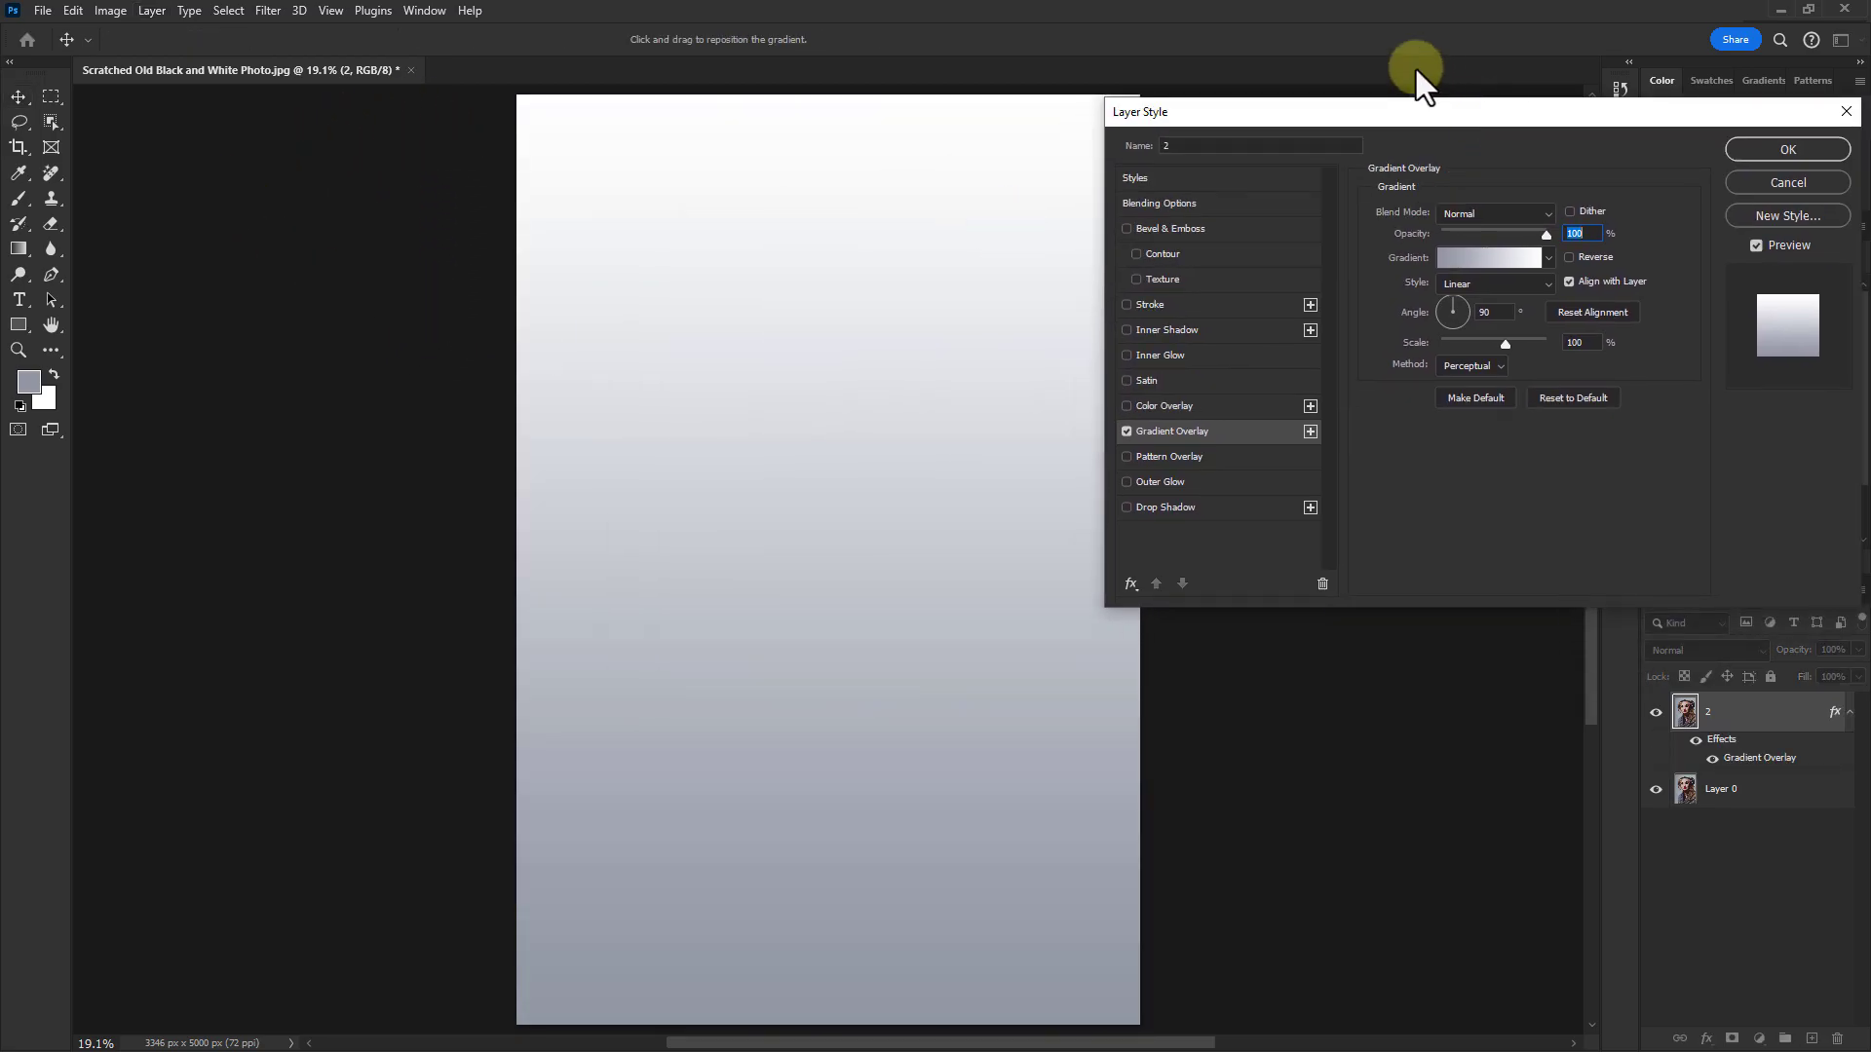
click(1198, 434)
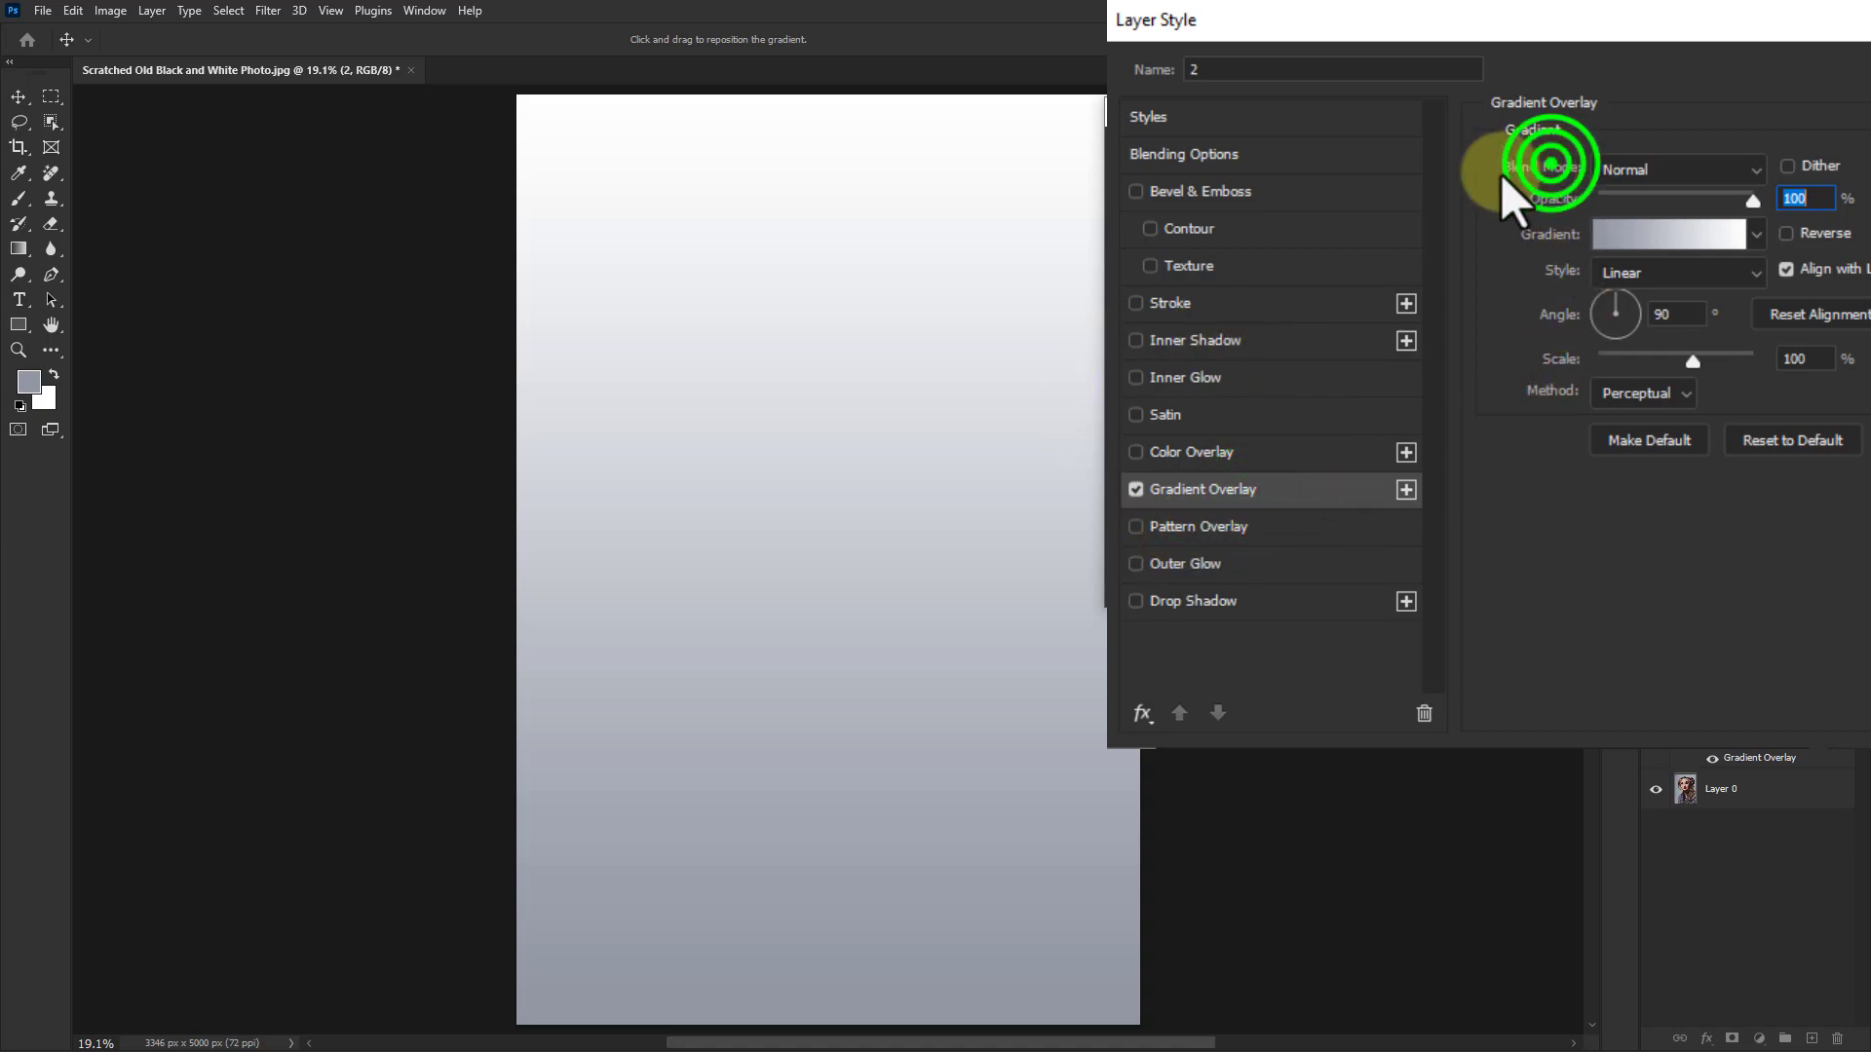
click(1752, 167)
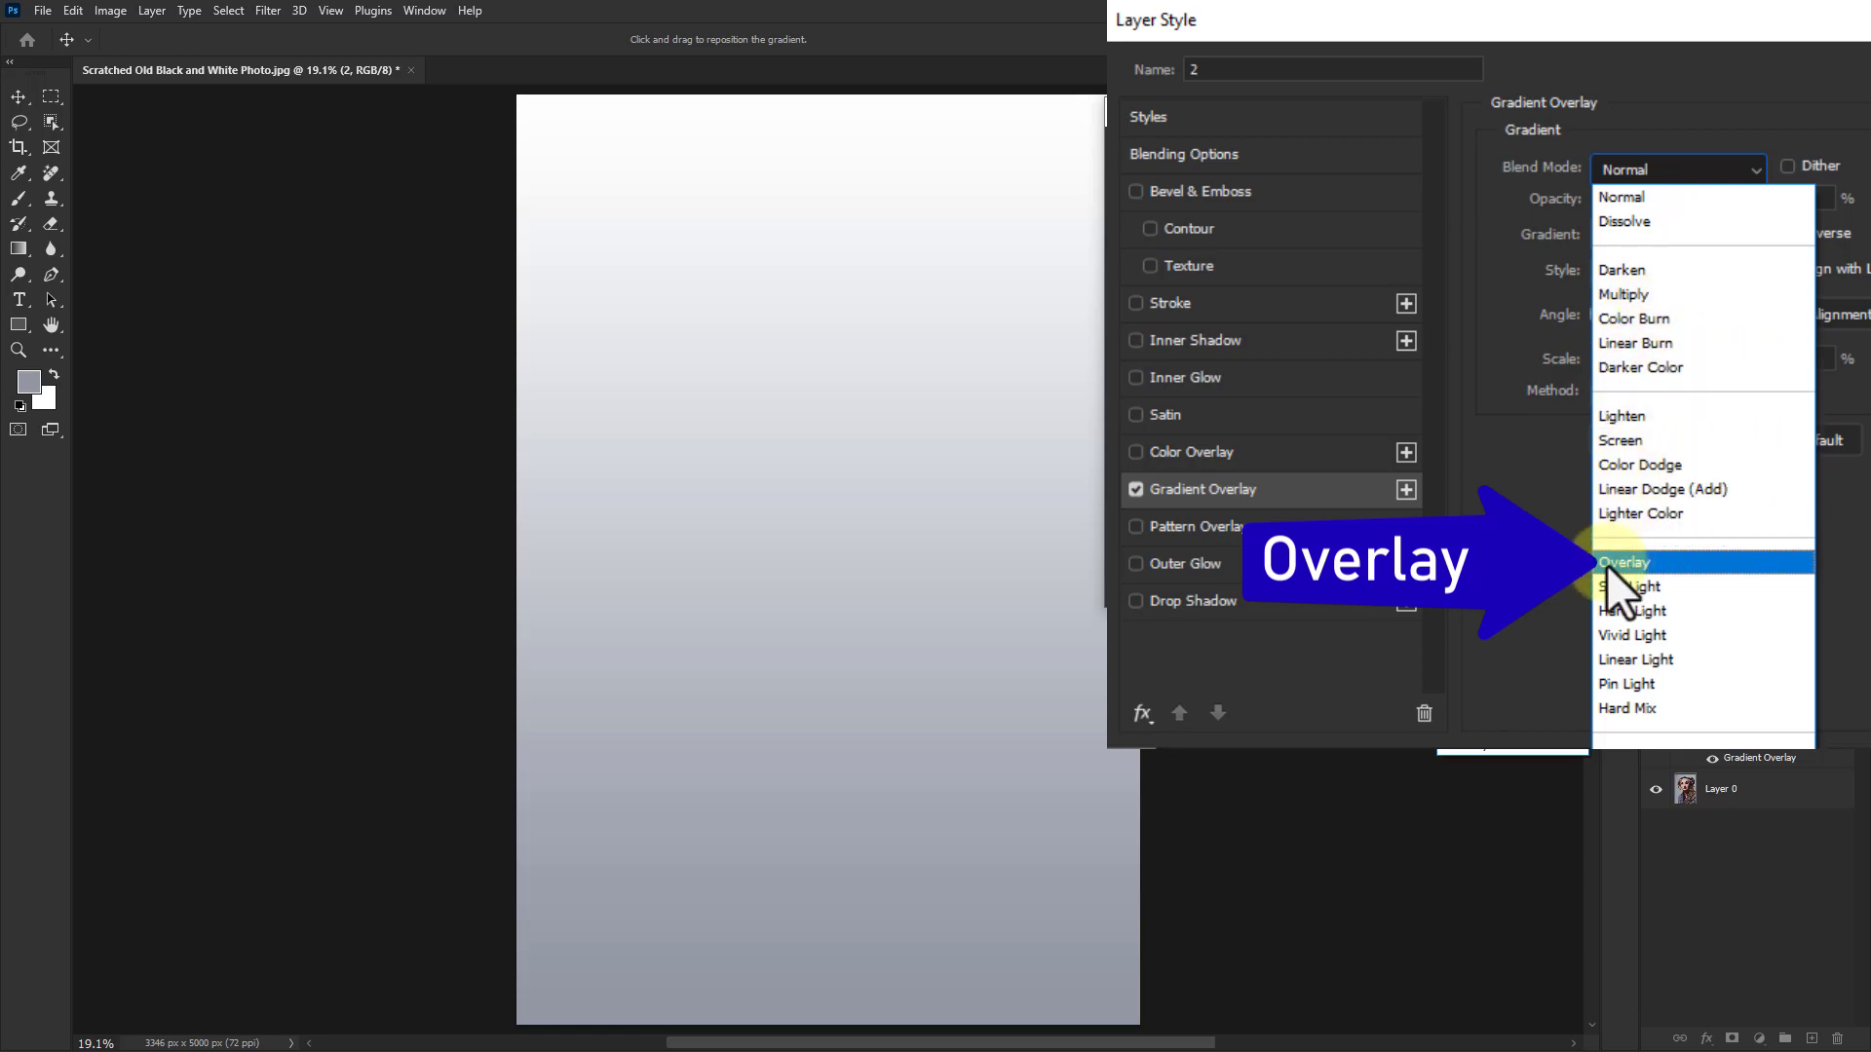
click(1659, 557)
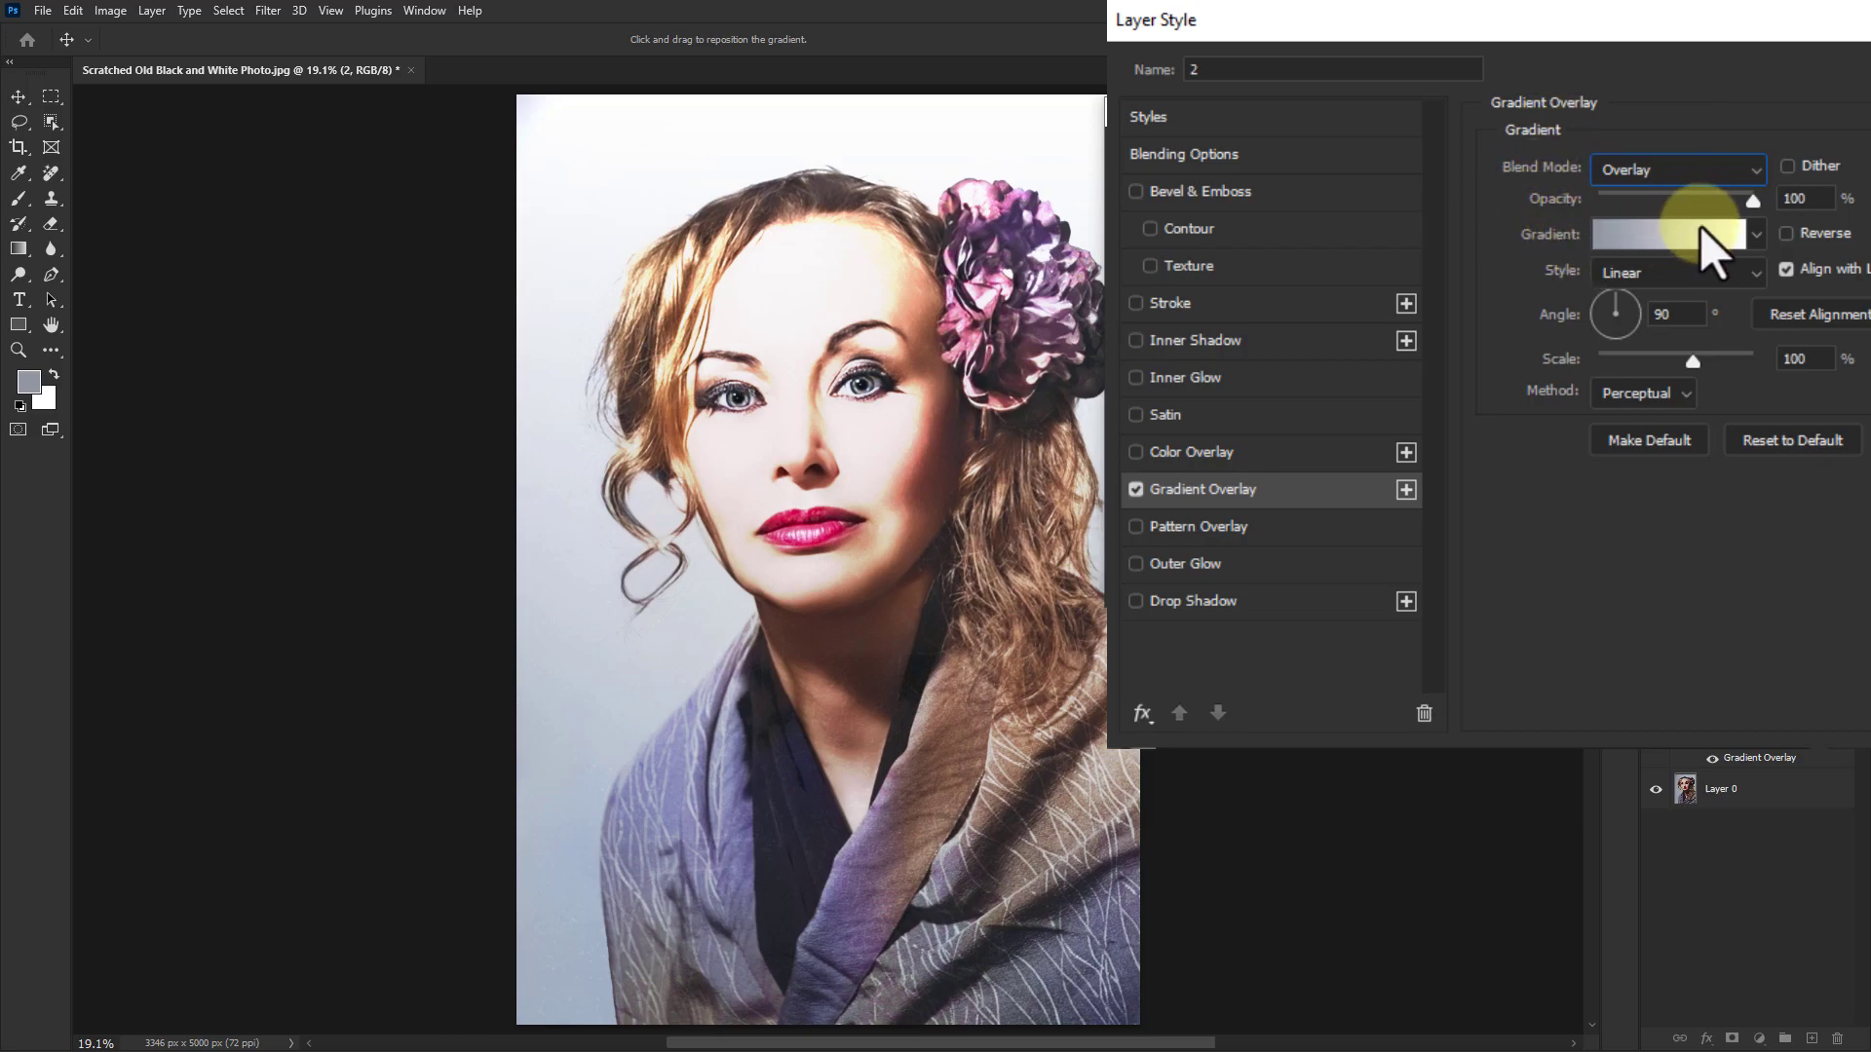
Step: Choose the magenta-to-violet gradient from the Purples presets, reverse its direction, and apply the layer style
click(1757, 234)
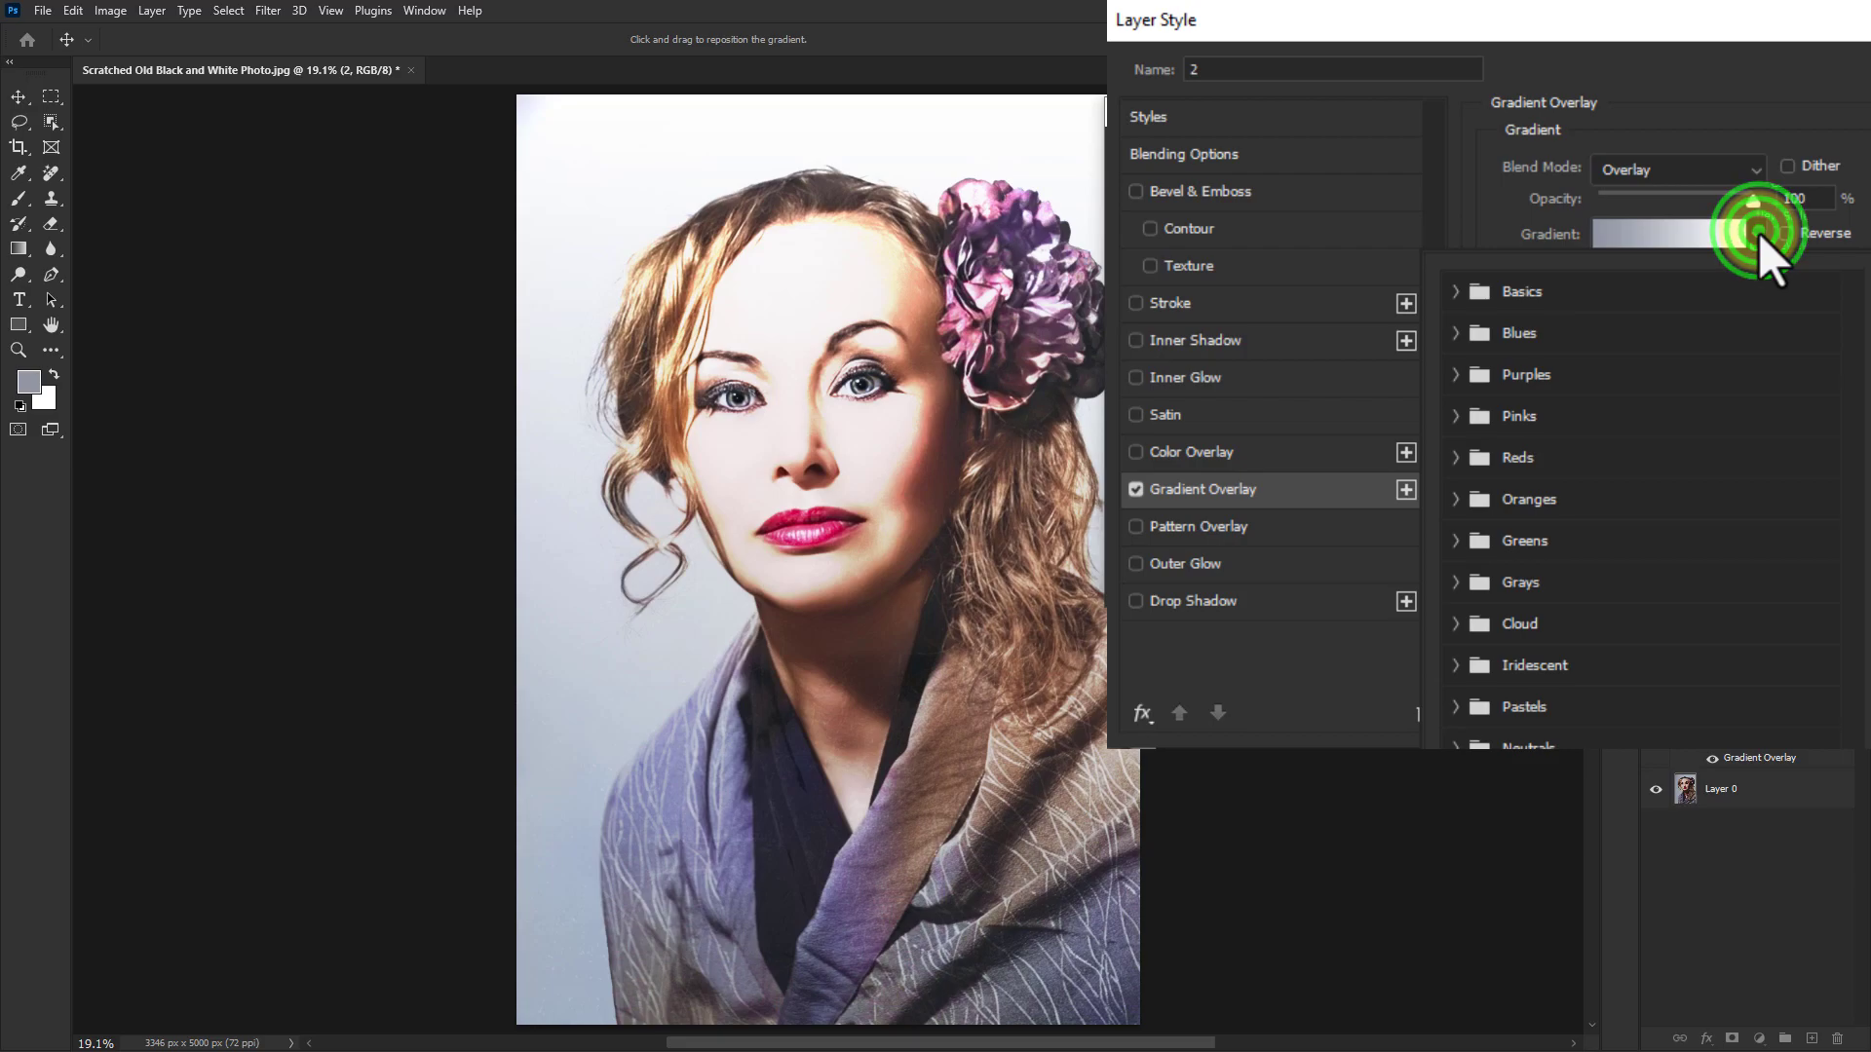
click(1549, 375)
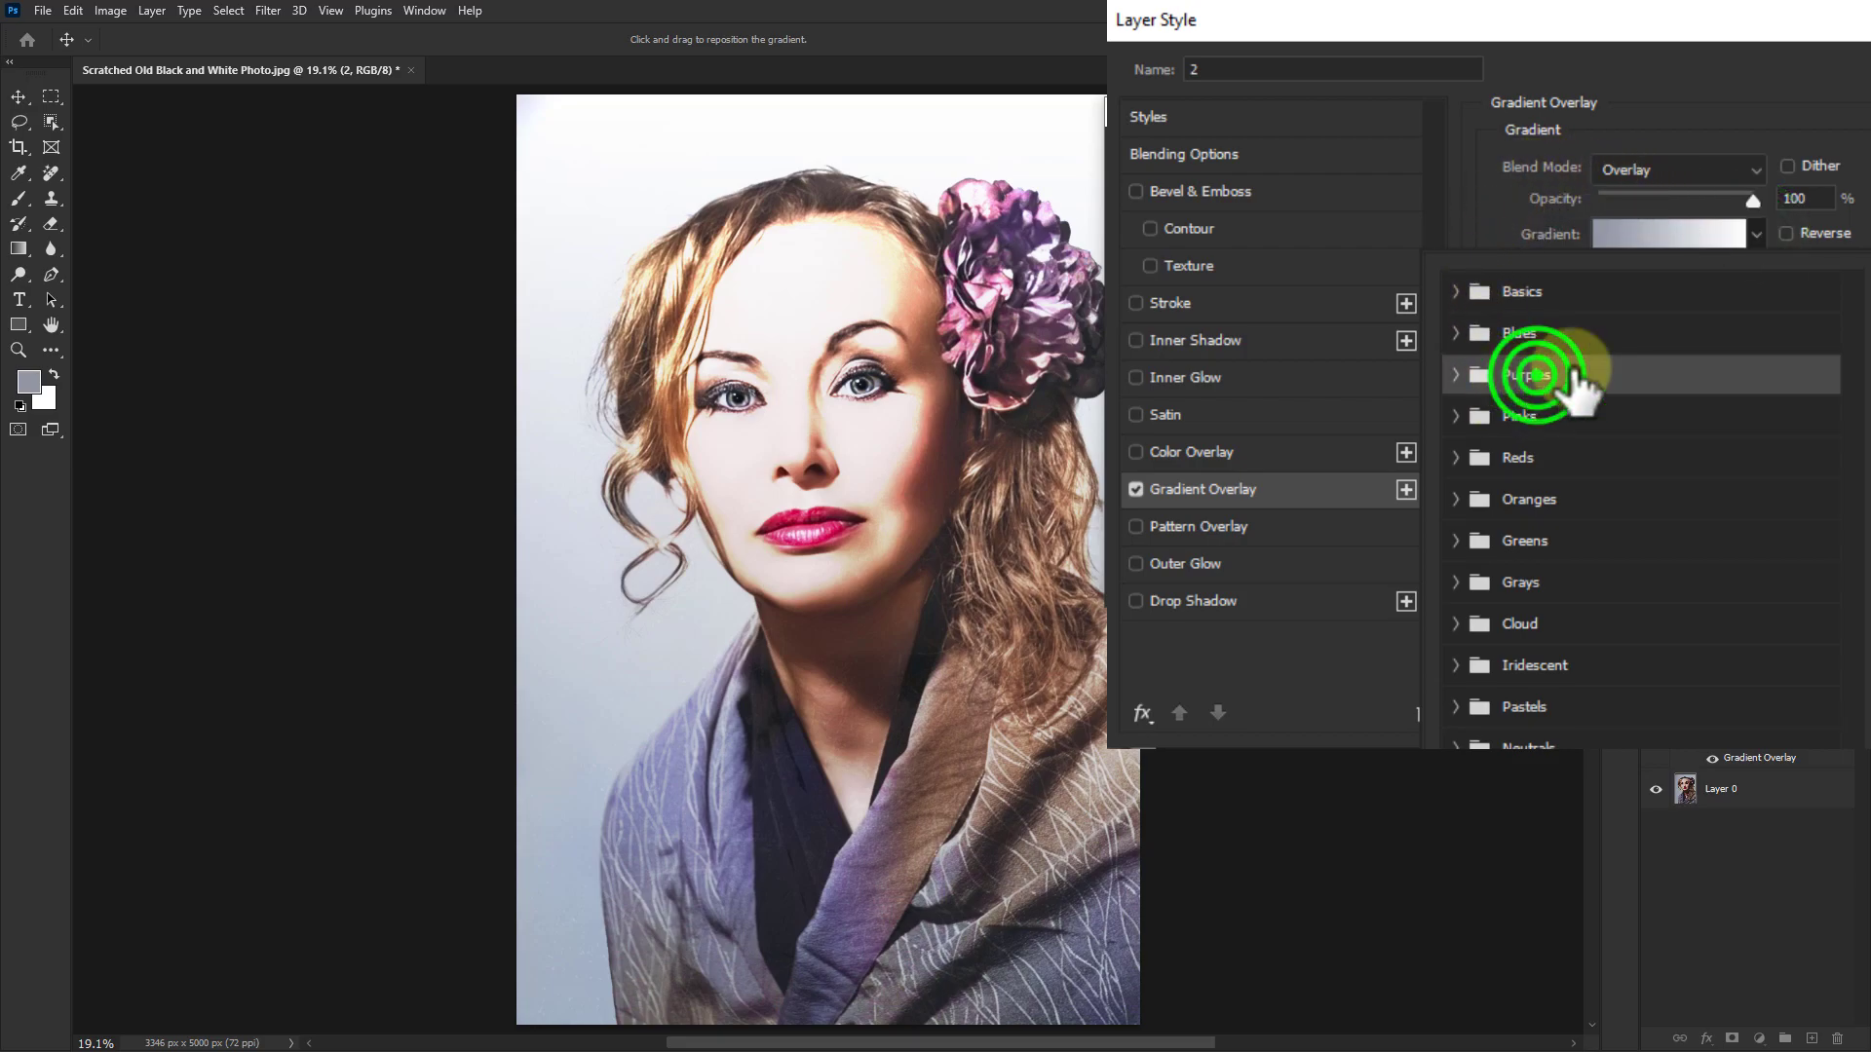
click(1454, 372)
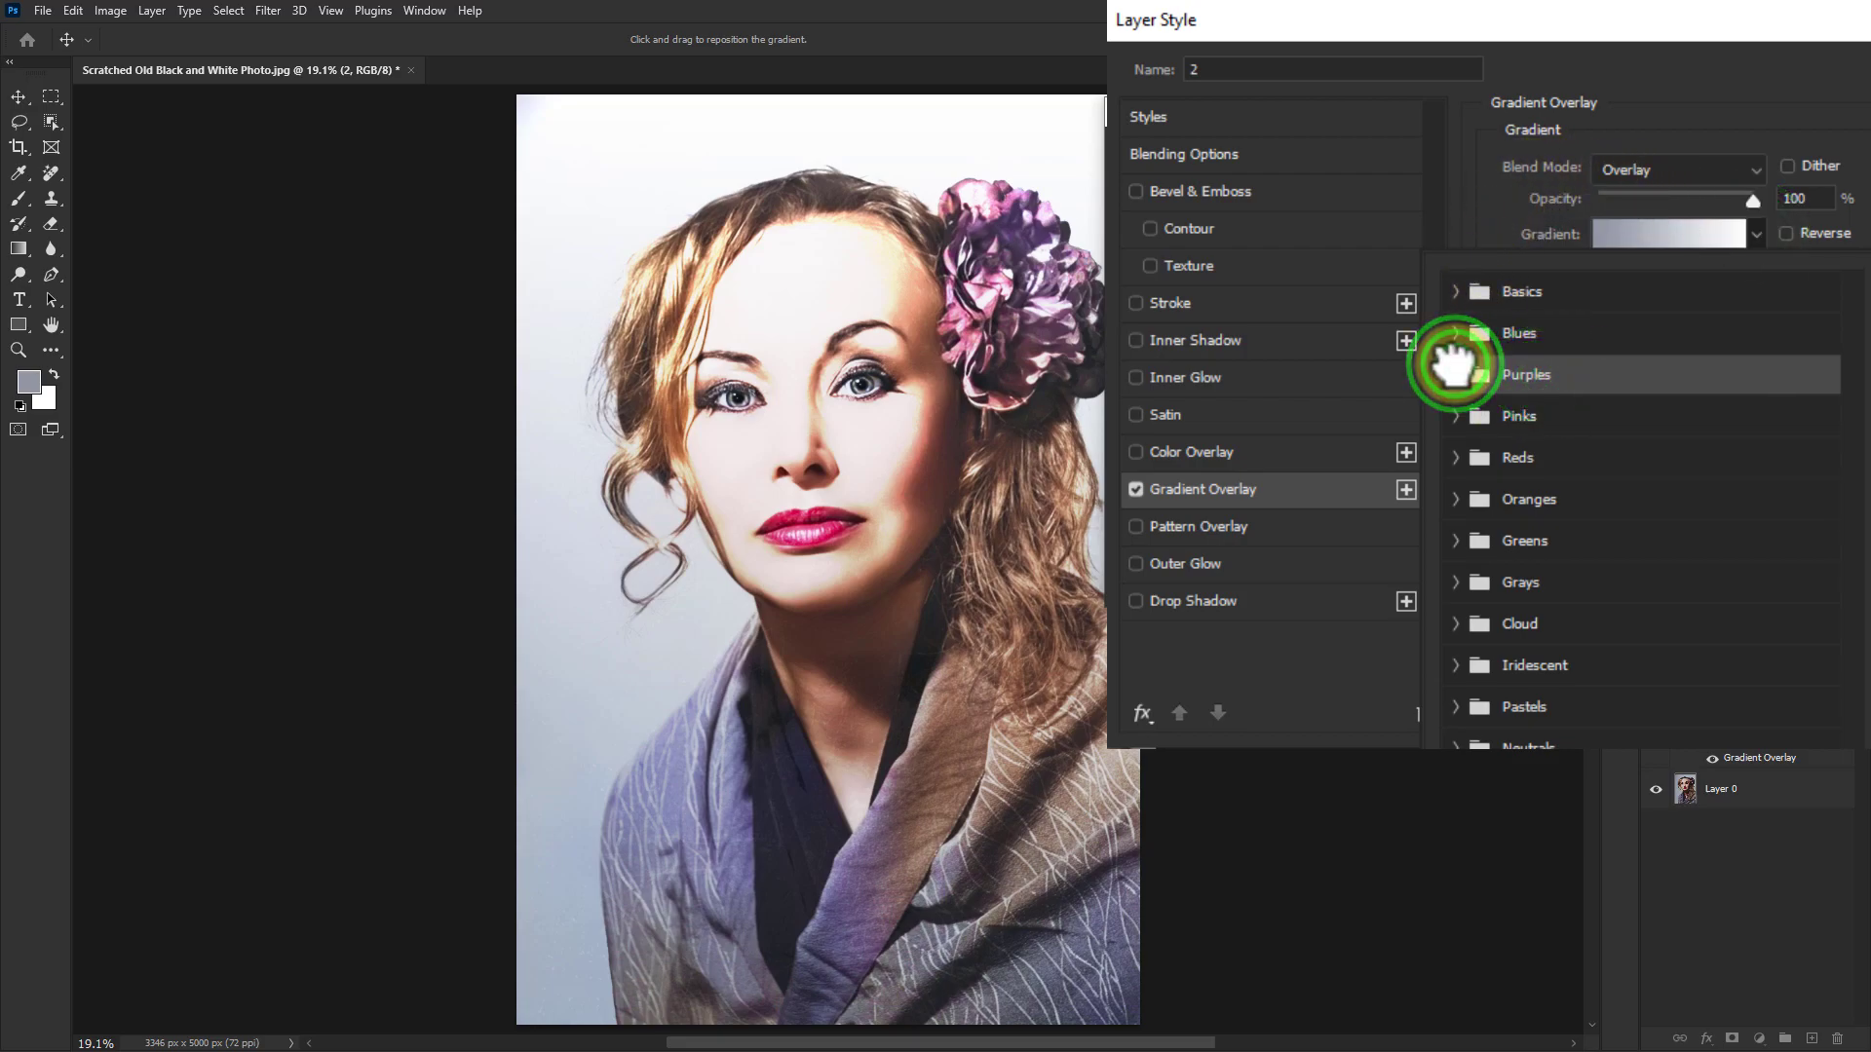
click(1457, 372)
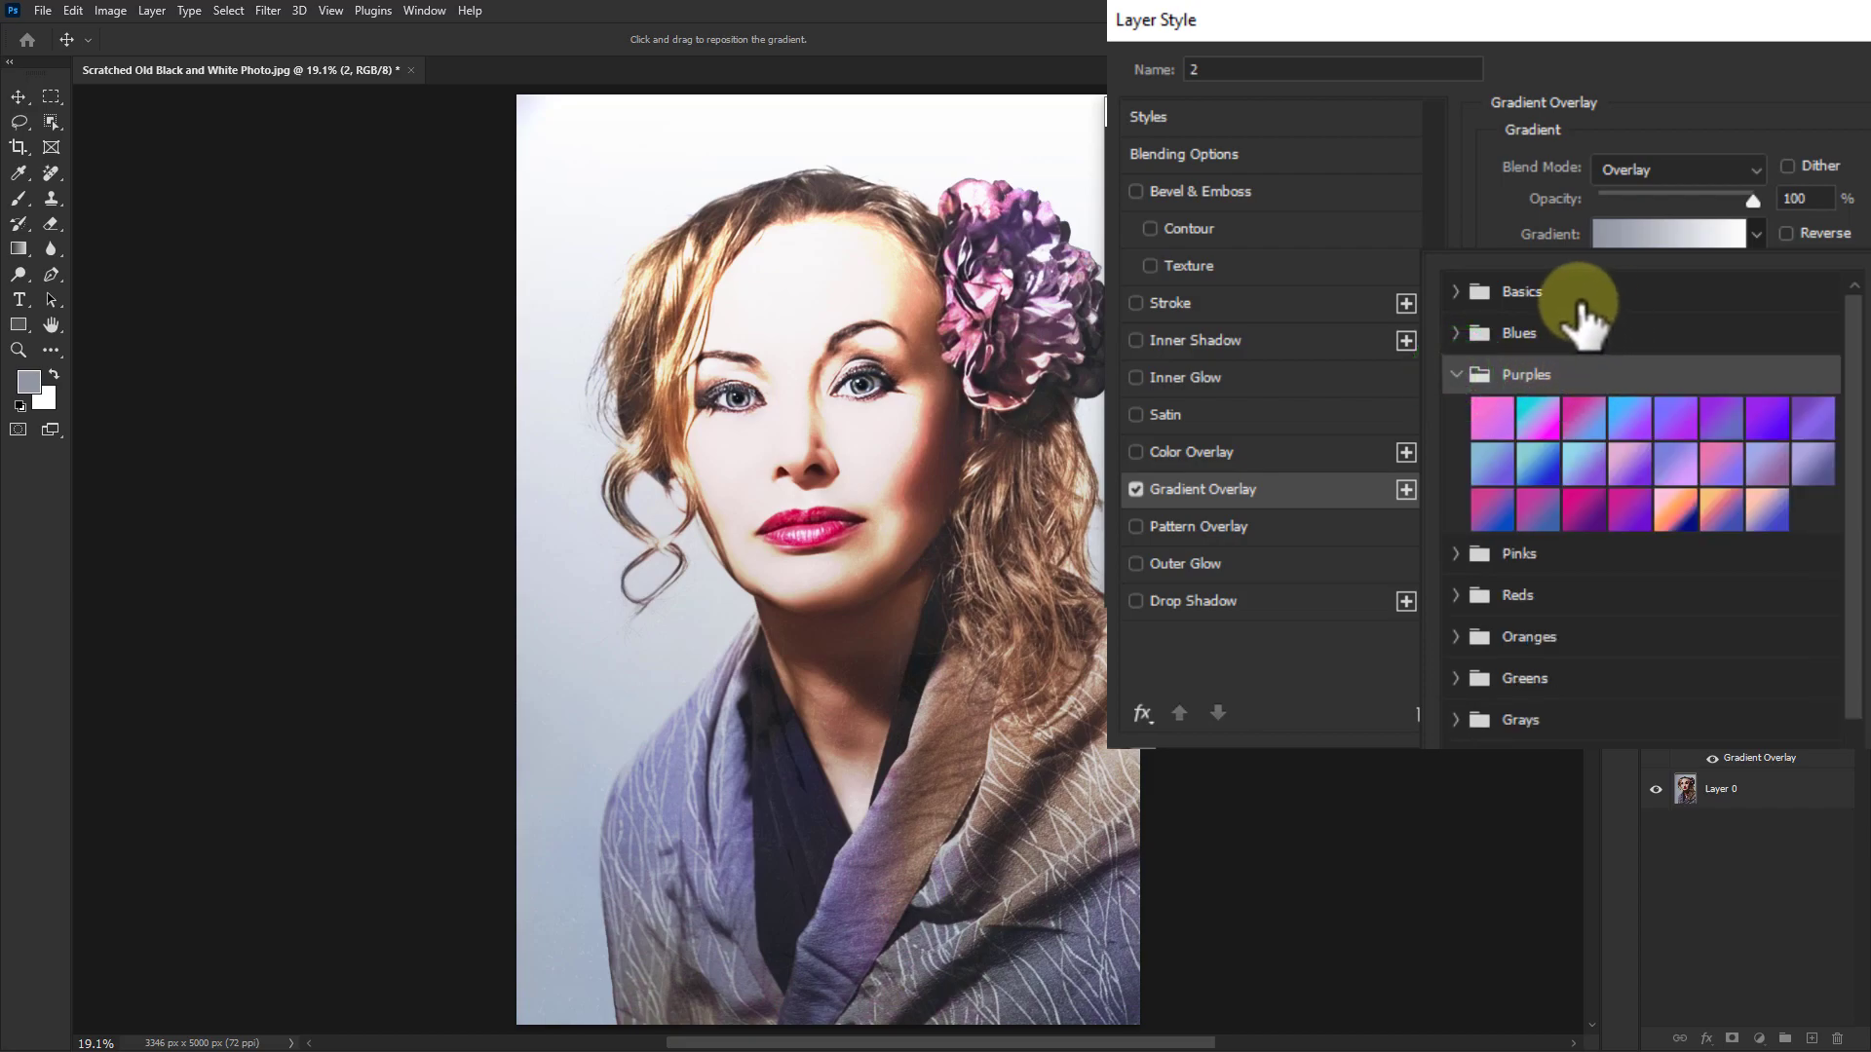
click(1590, 499)
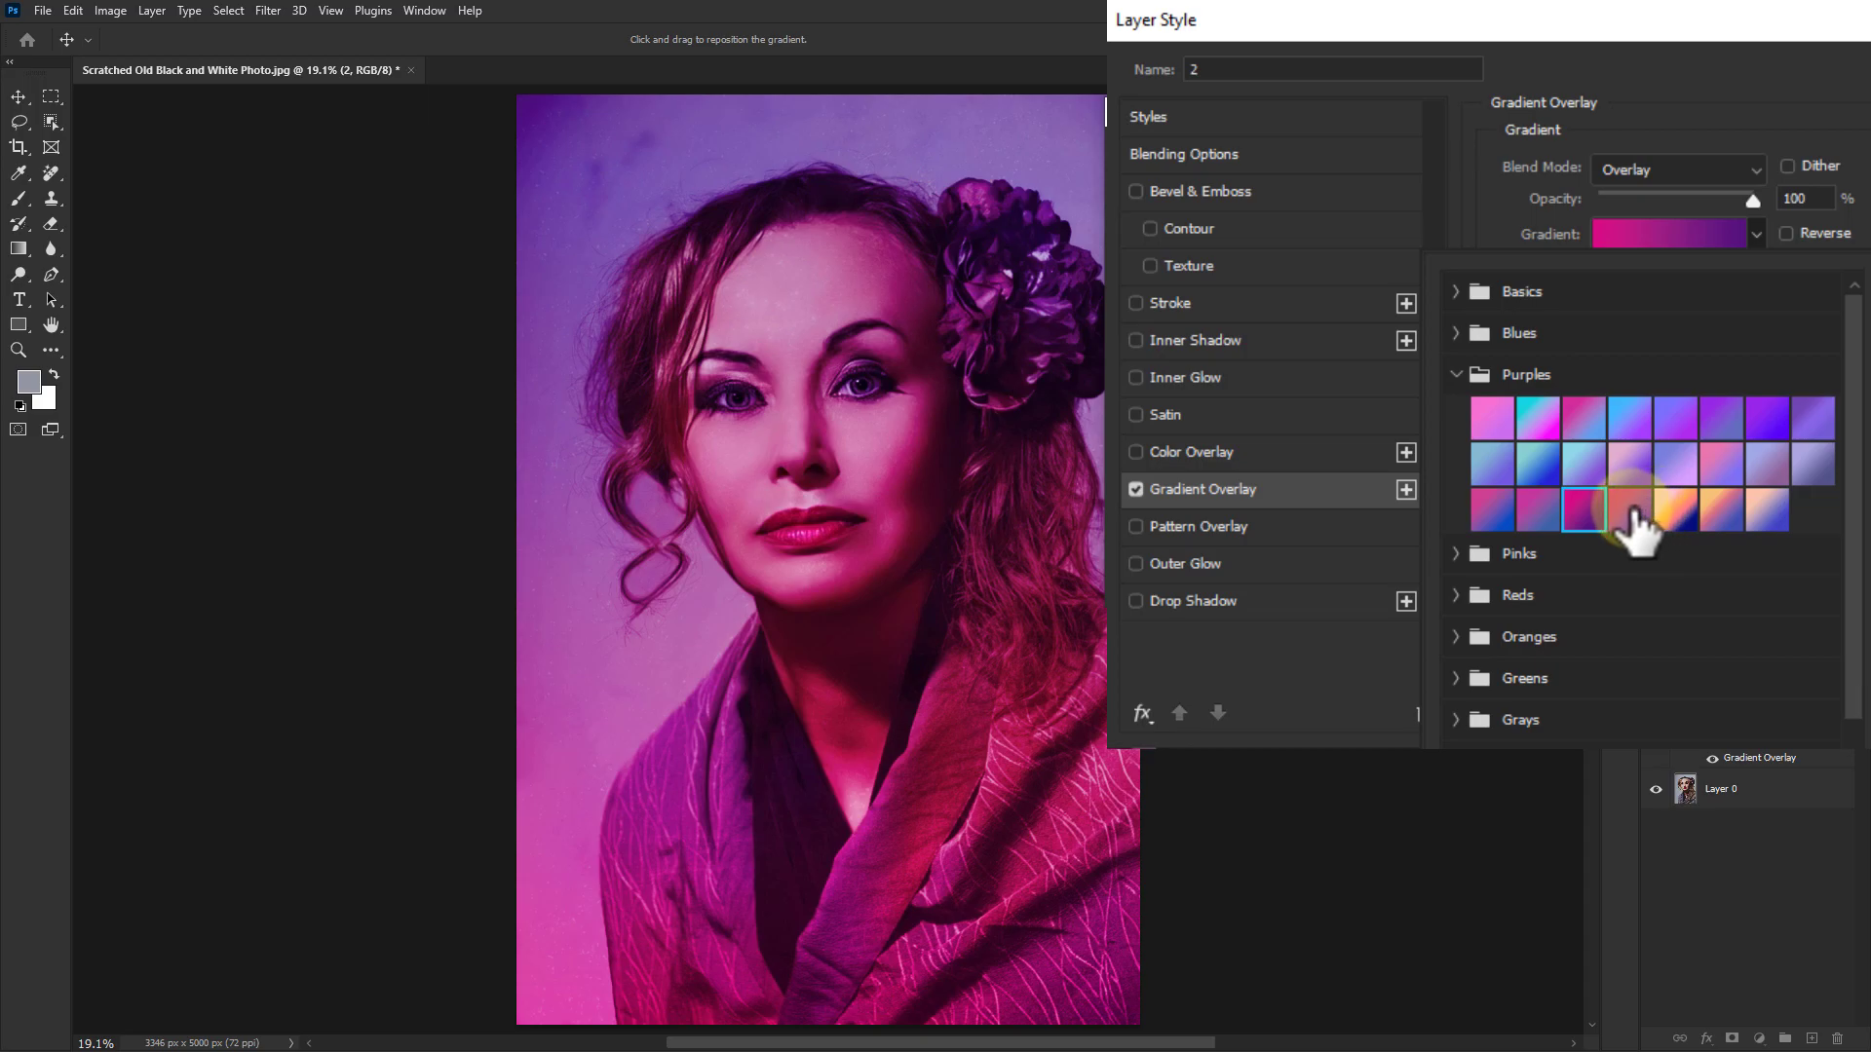
click(1629, 509)
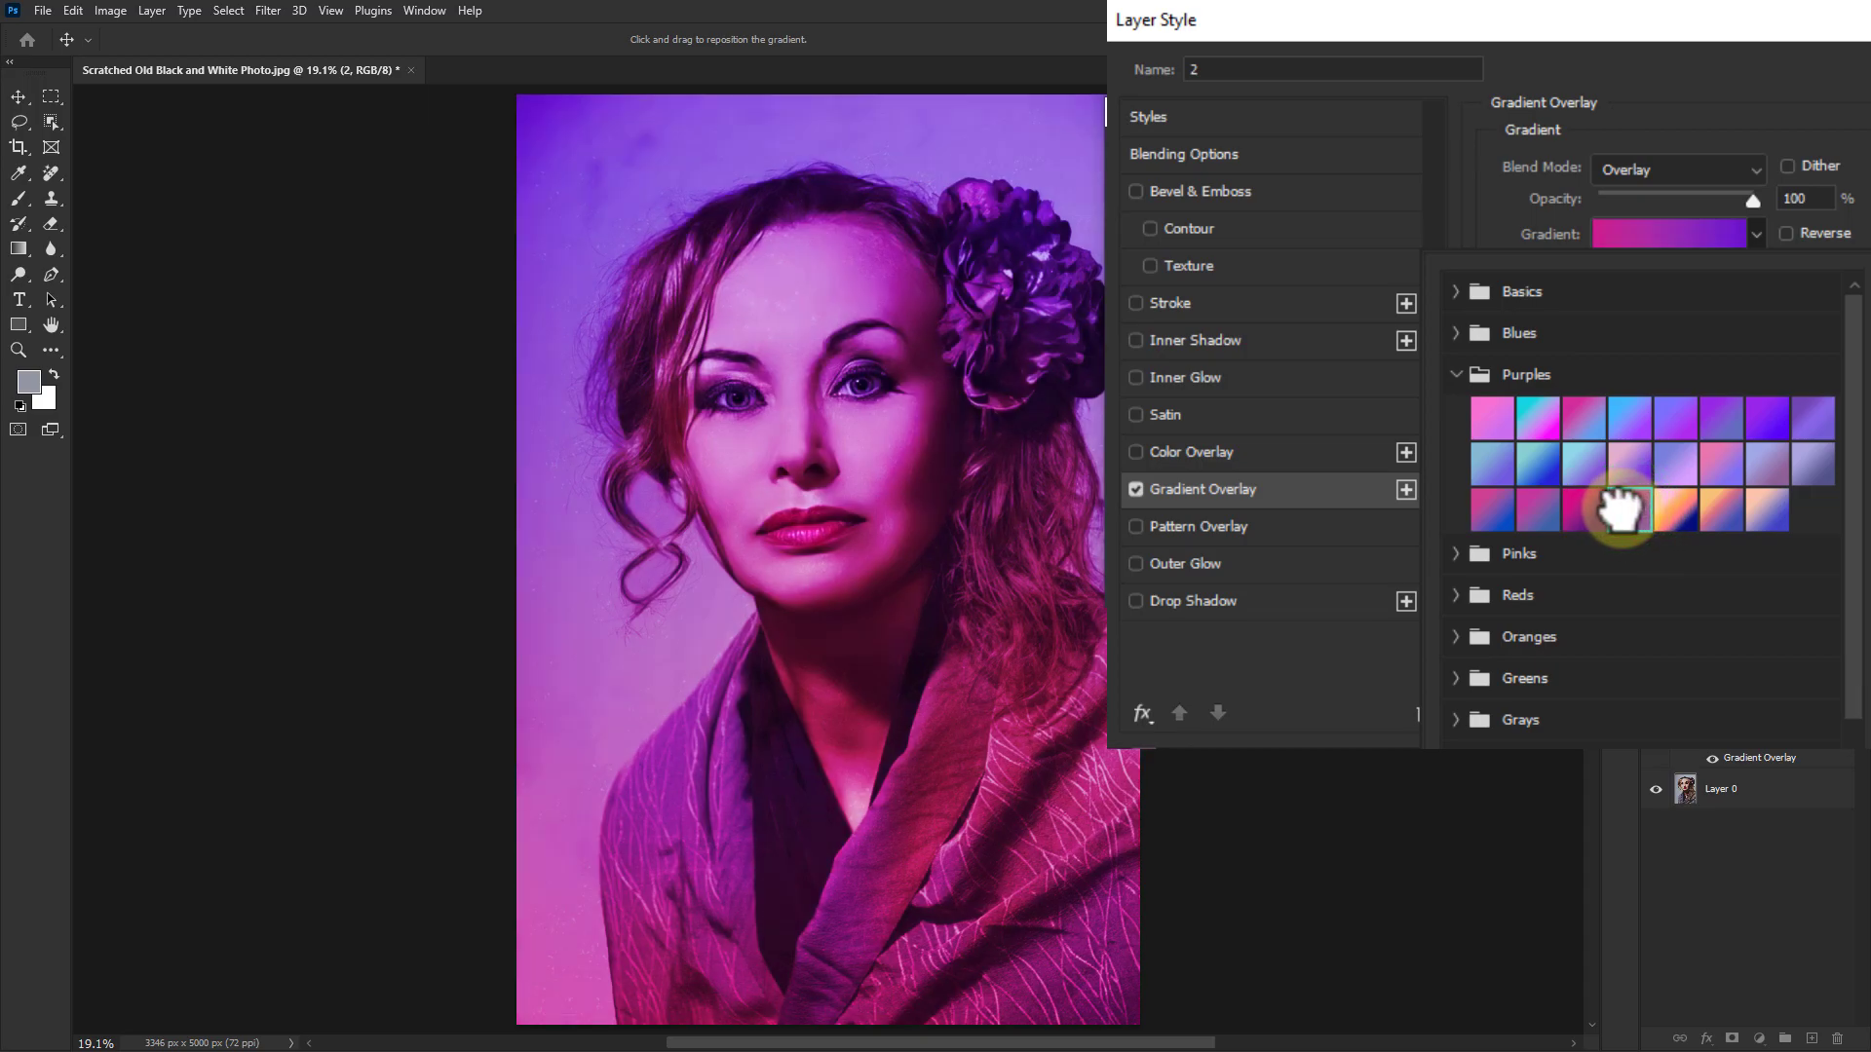
click(1867, 390)
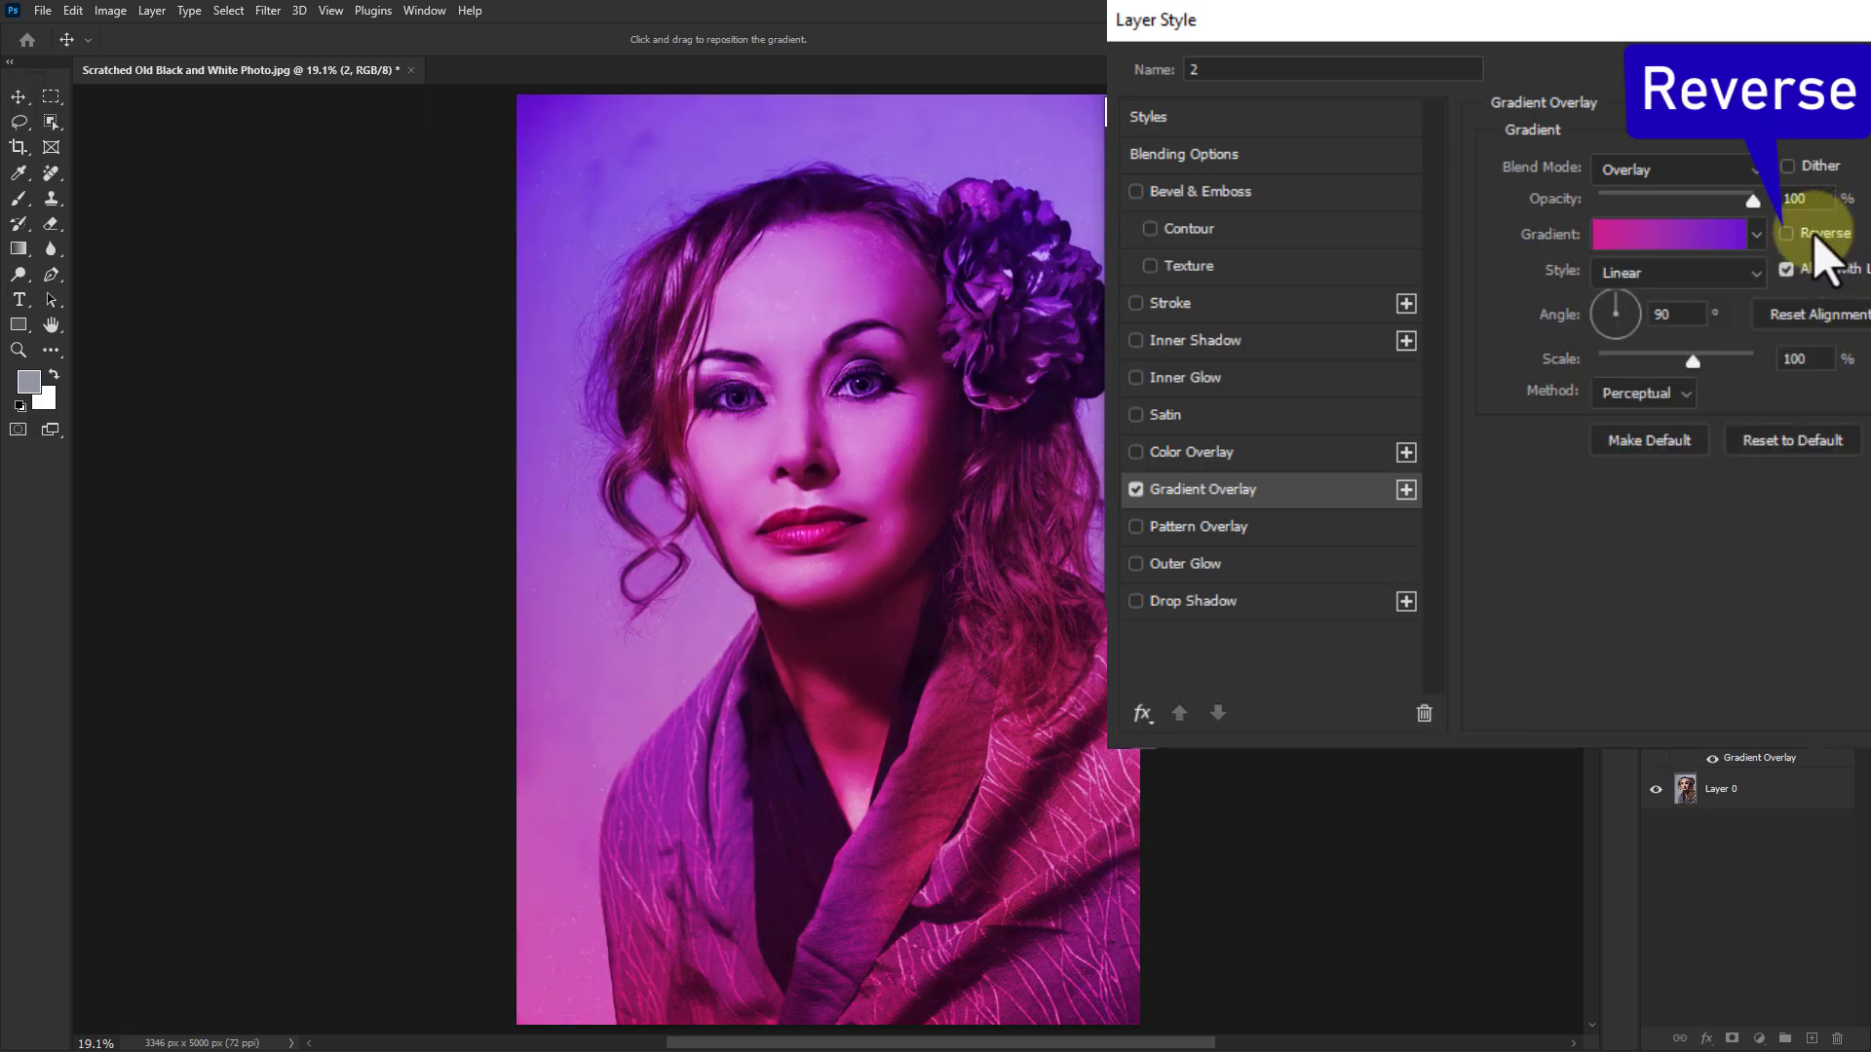
click(1786, 232)
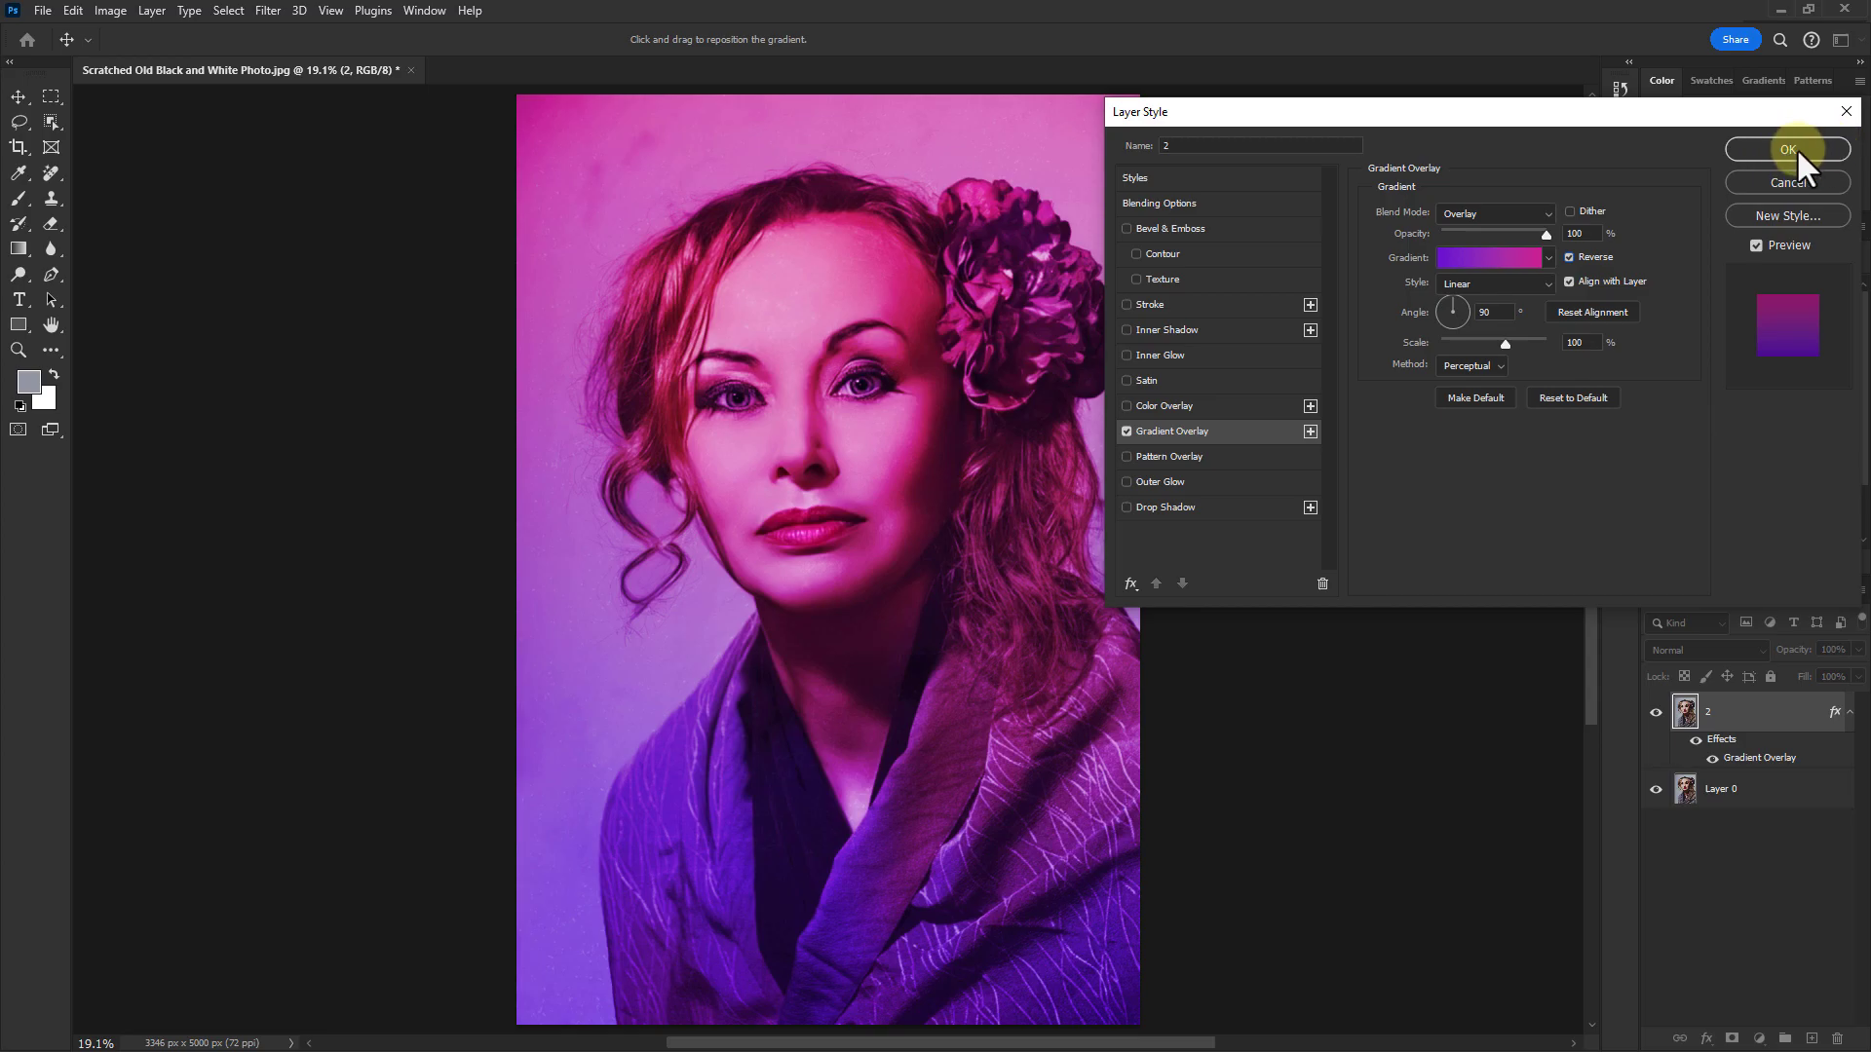
click(1784, 148)
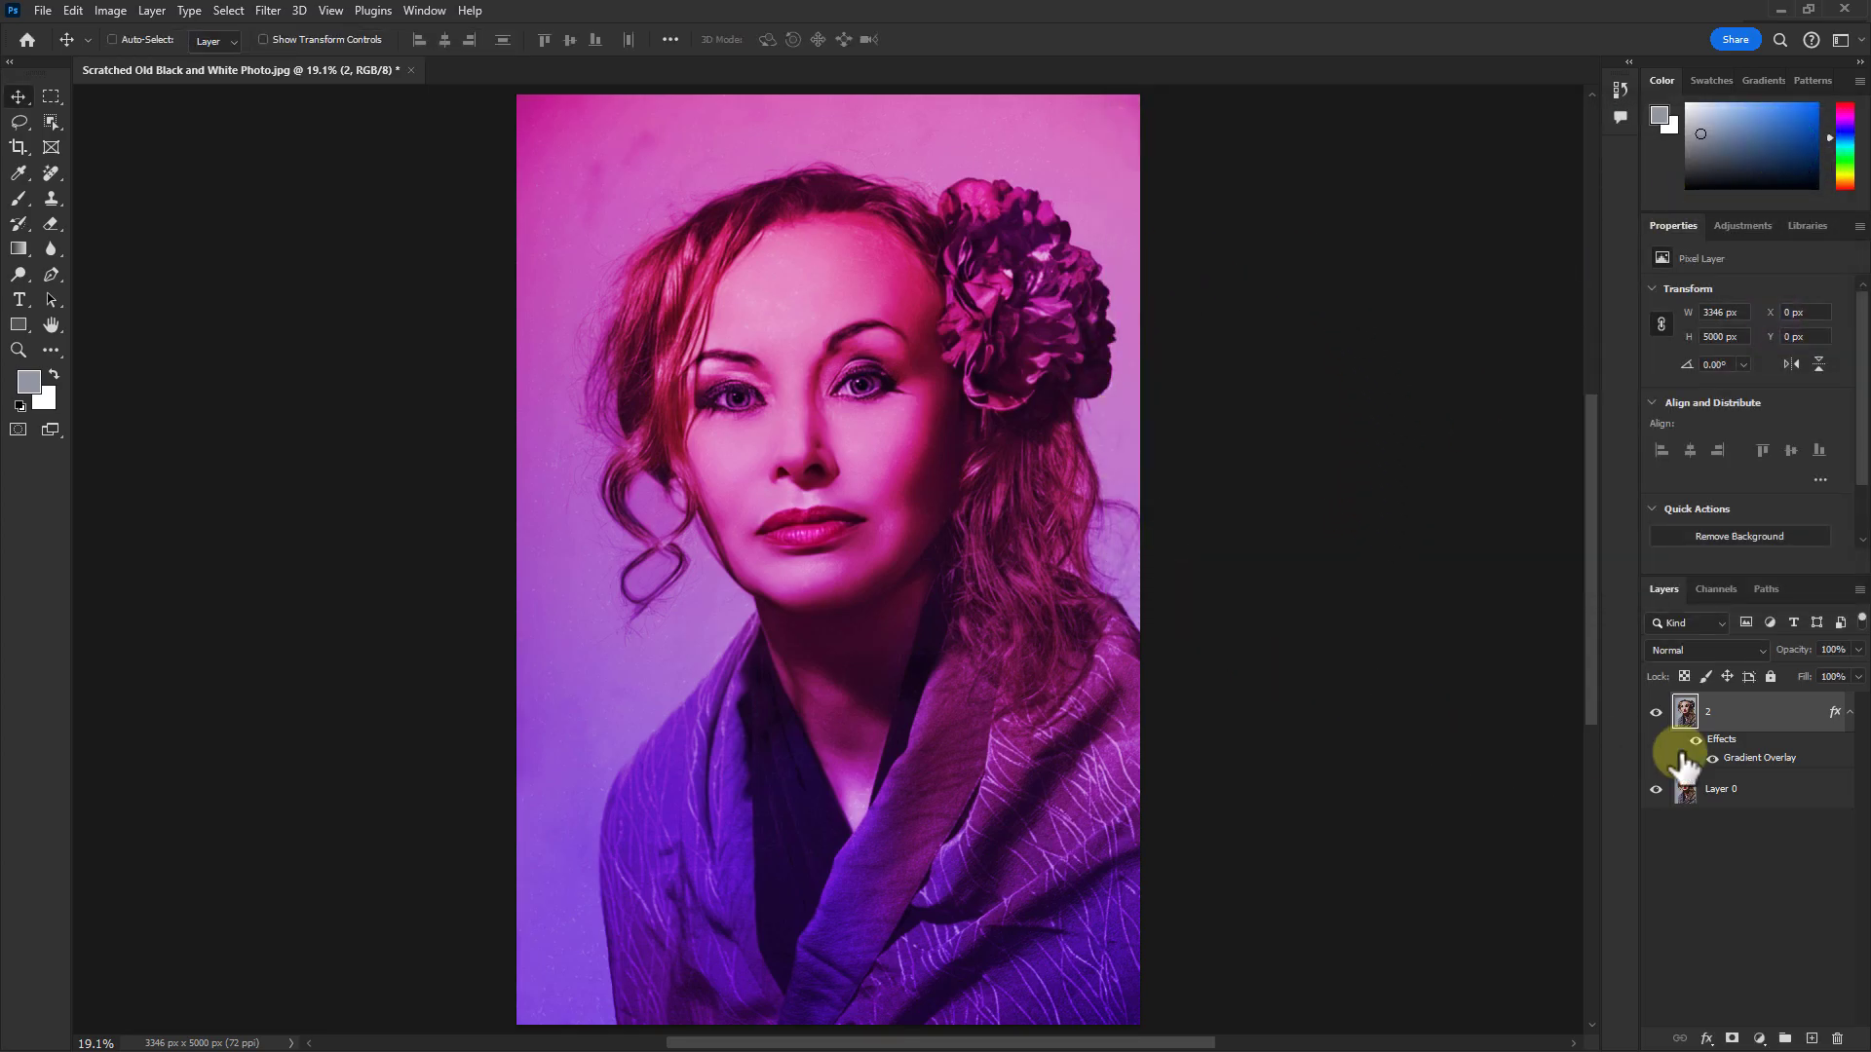
Step: Add a black hide-all mask to layer 2 and set the Brush tool to 100% opacity
click(1760, 718)
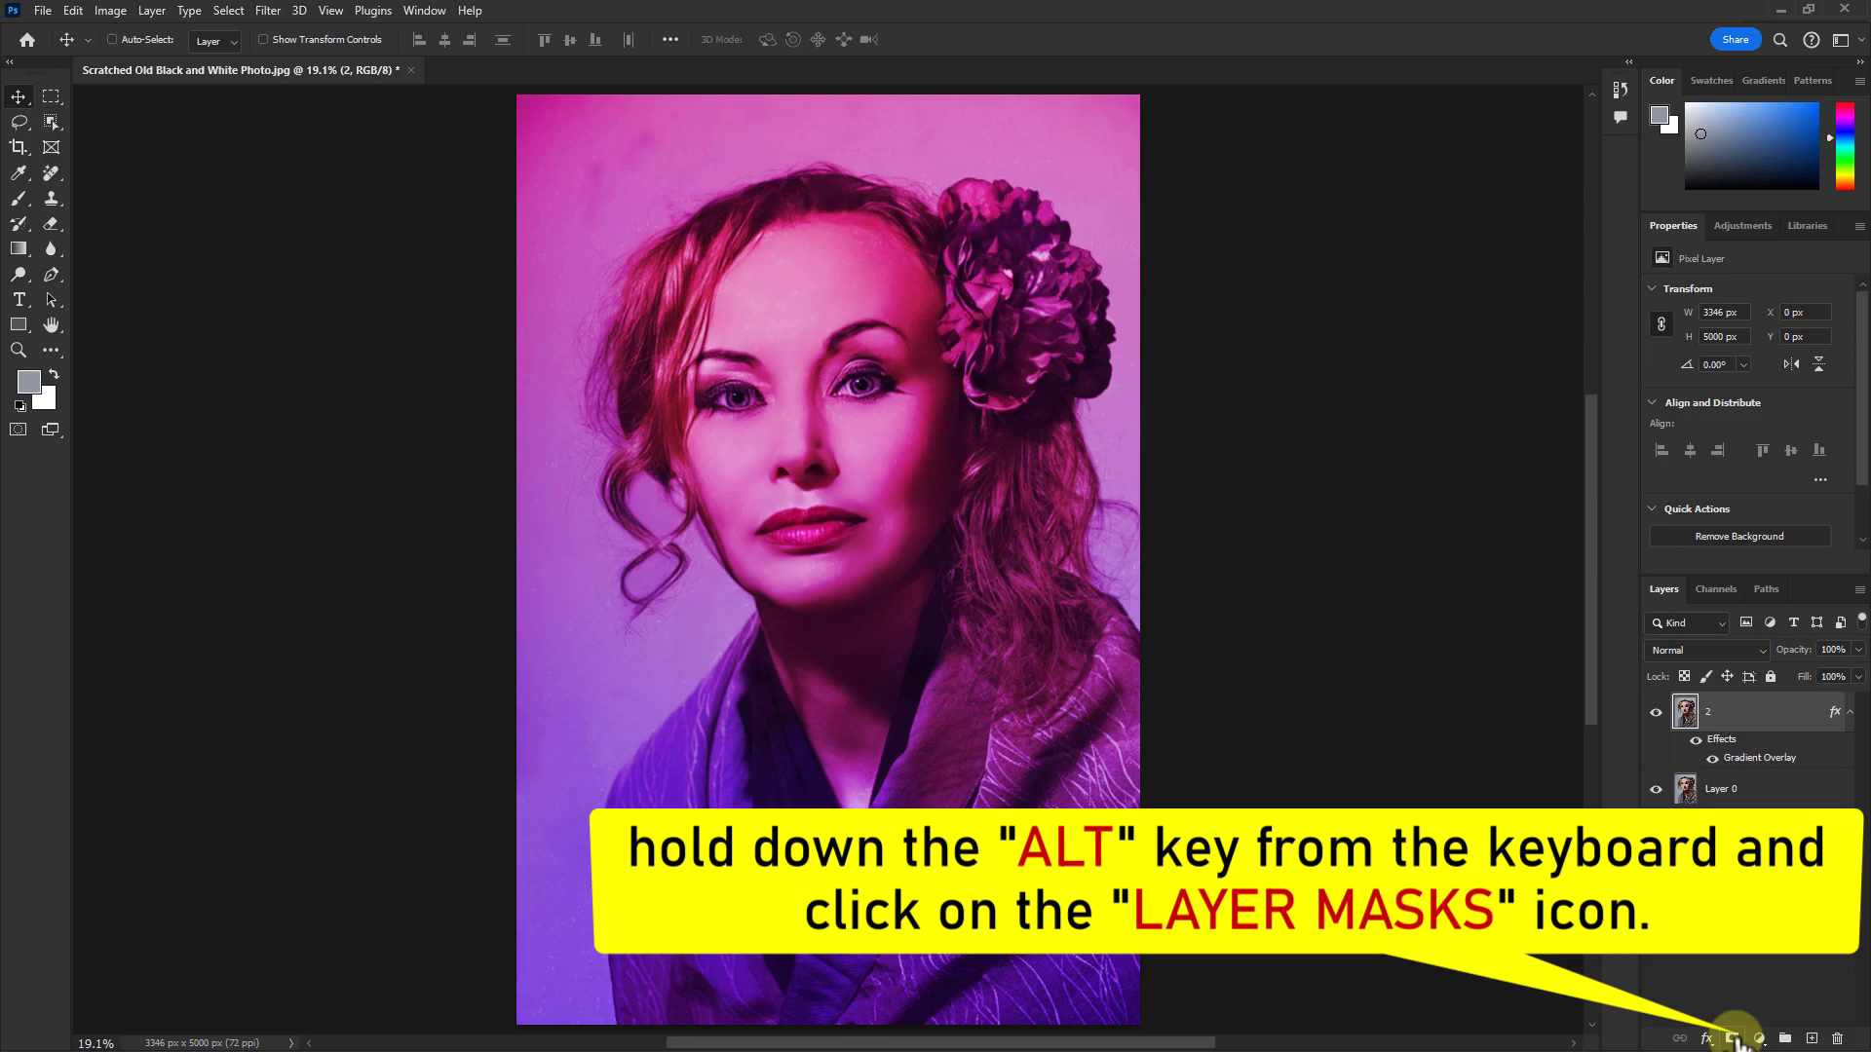
alt+click(1736, 1038)
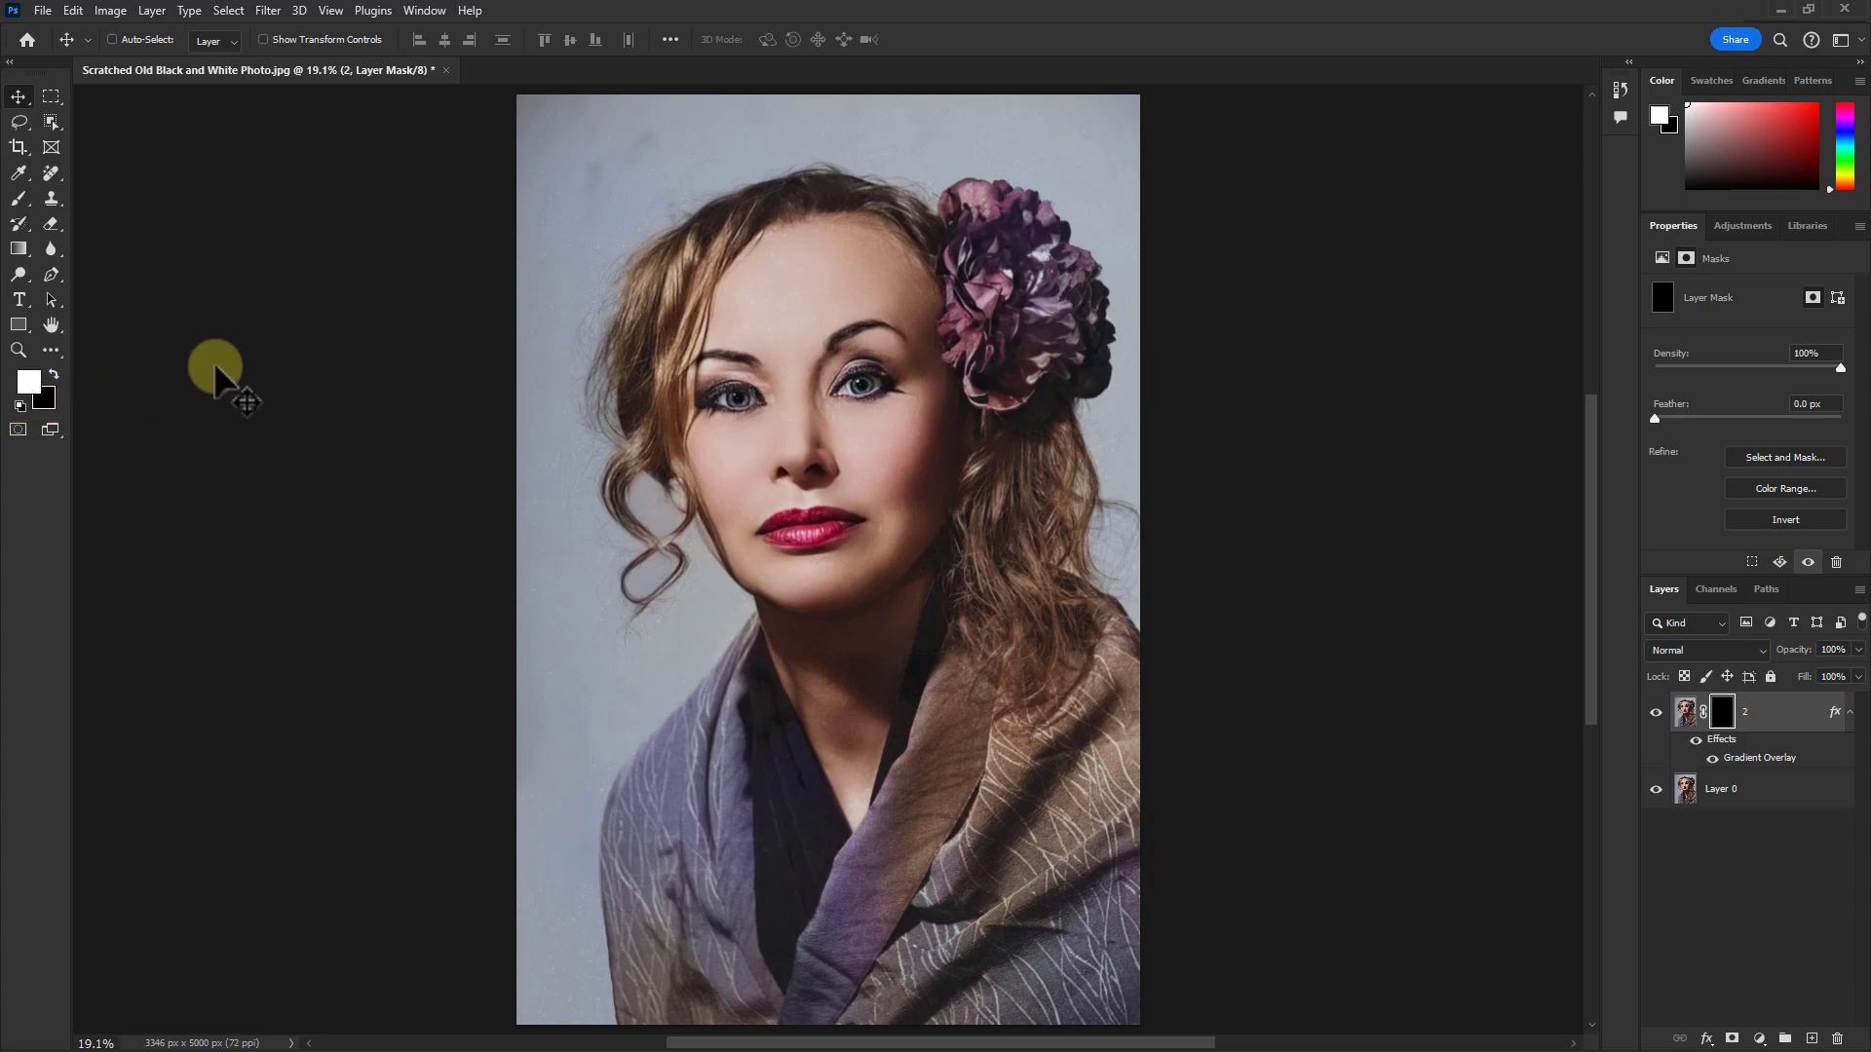
click(18, 197)
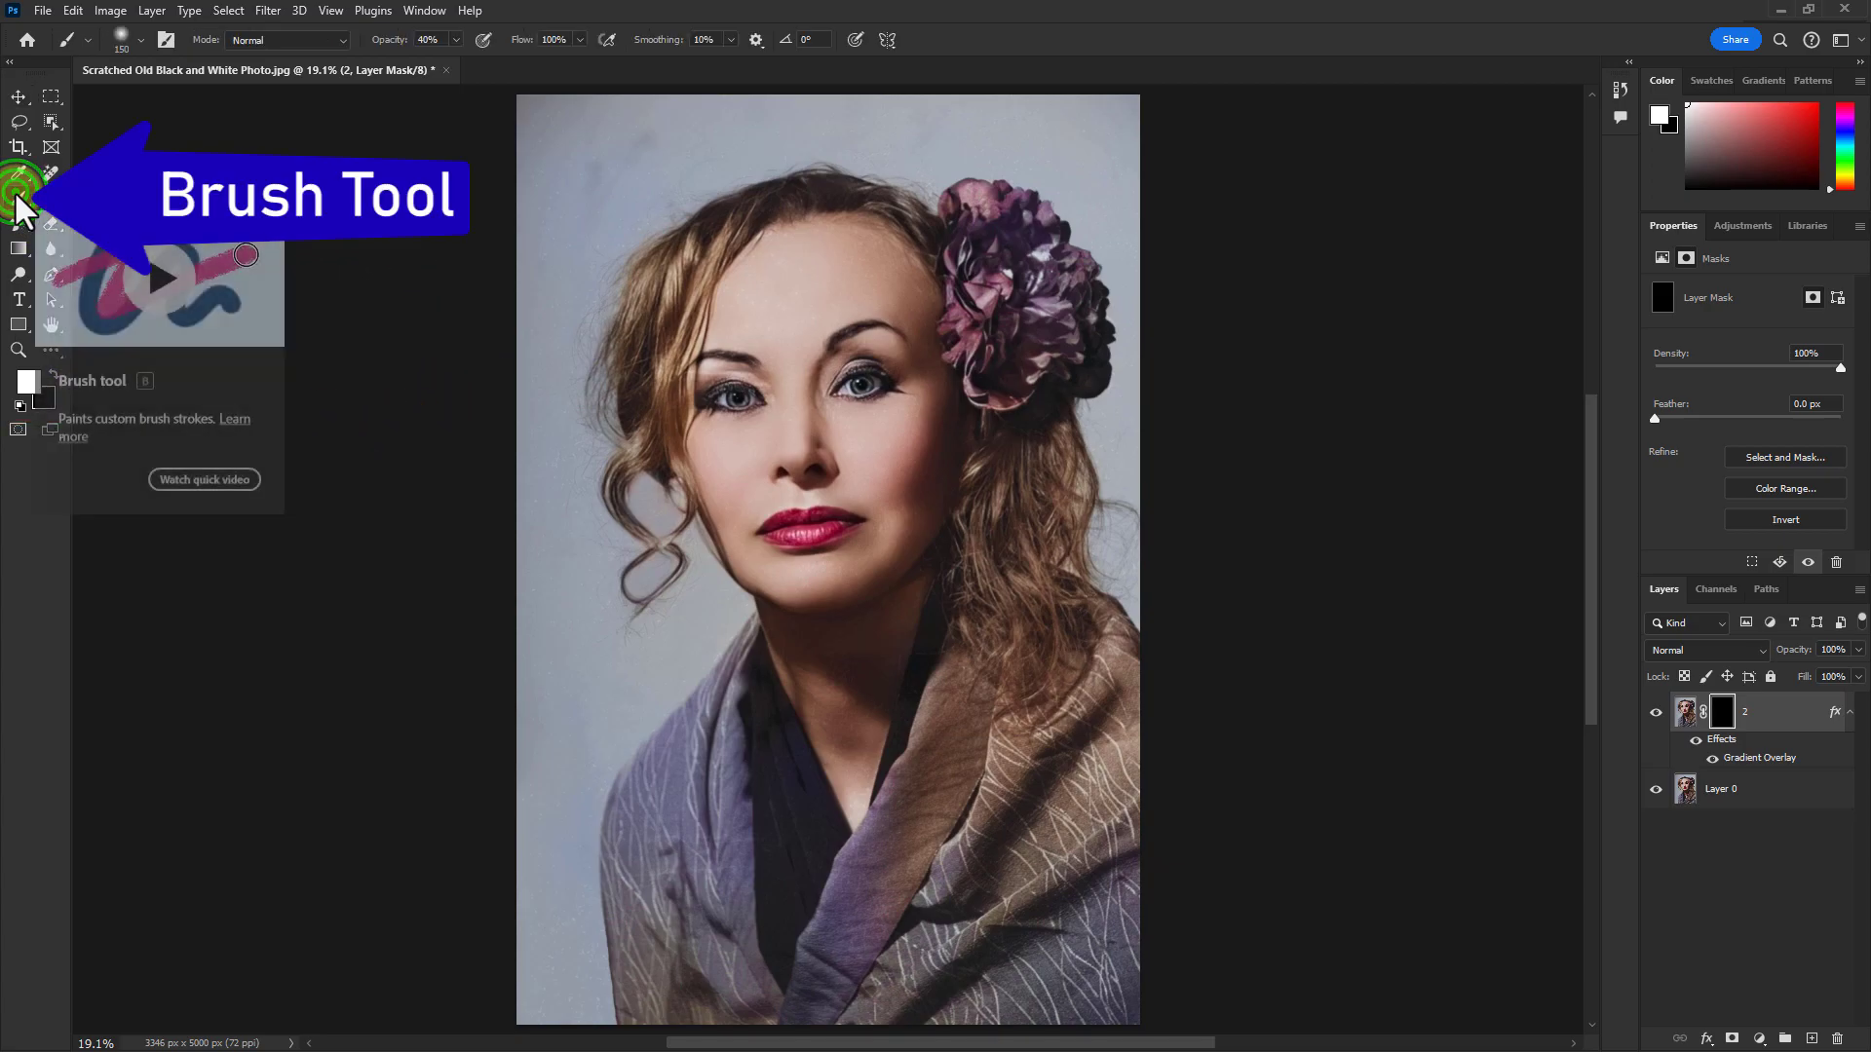
mouse_move(1028, 253)
mouse_down()
mouse_move(1178, 254)
mouse_move(1199, 271)
mouse_up()
drag(1062, 284, 850, 424)
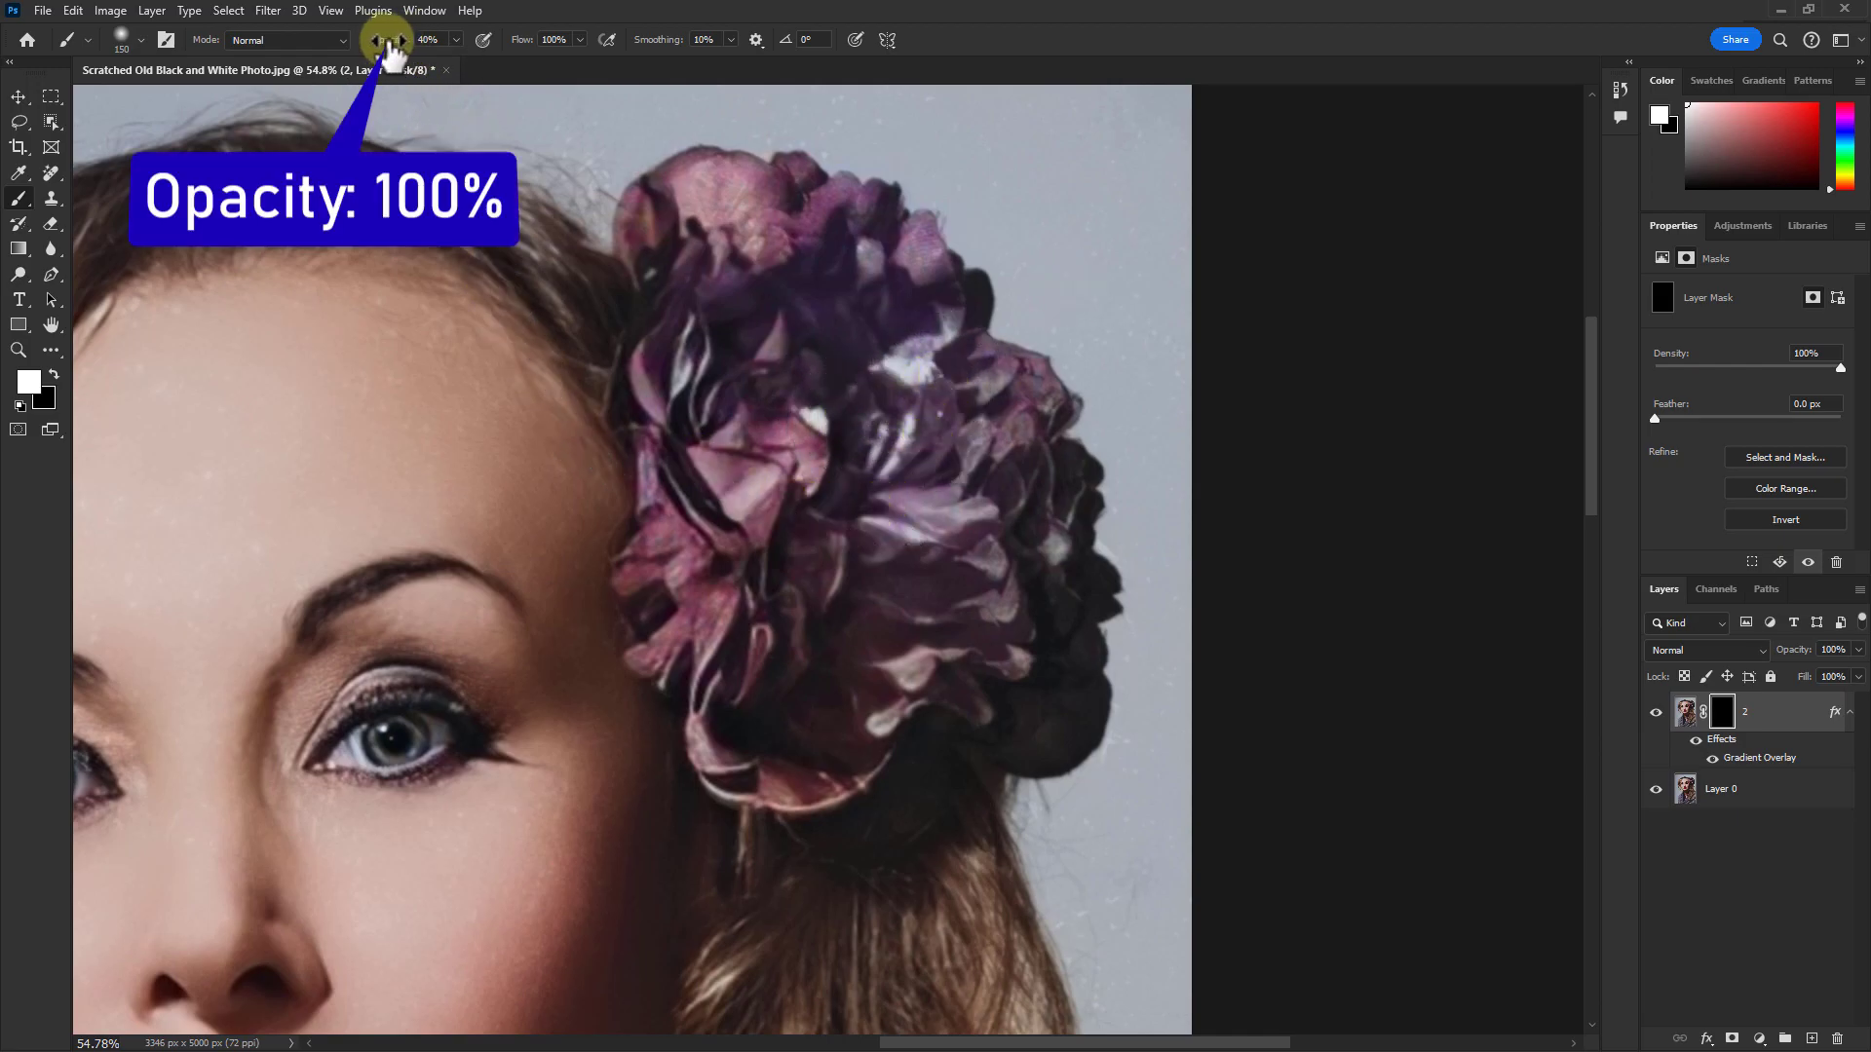
click(455, 39)
drag(450, 62, 524, 68)
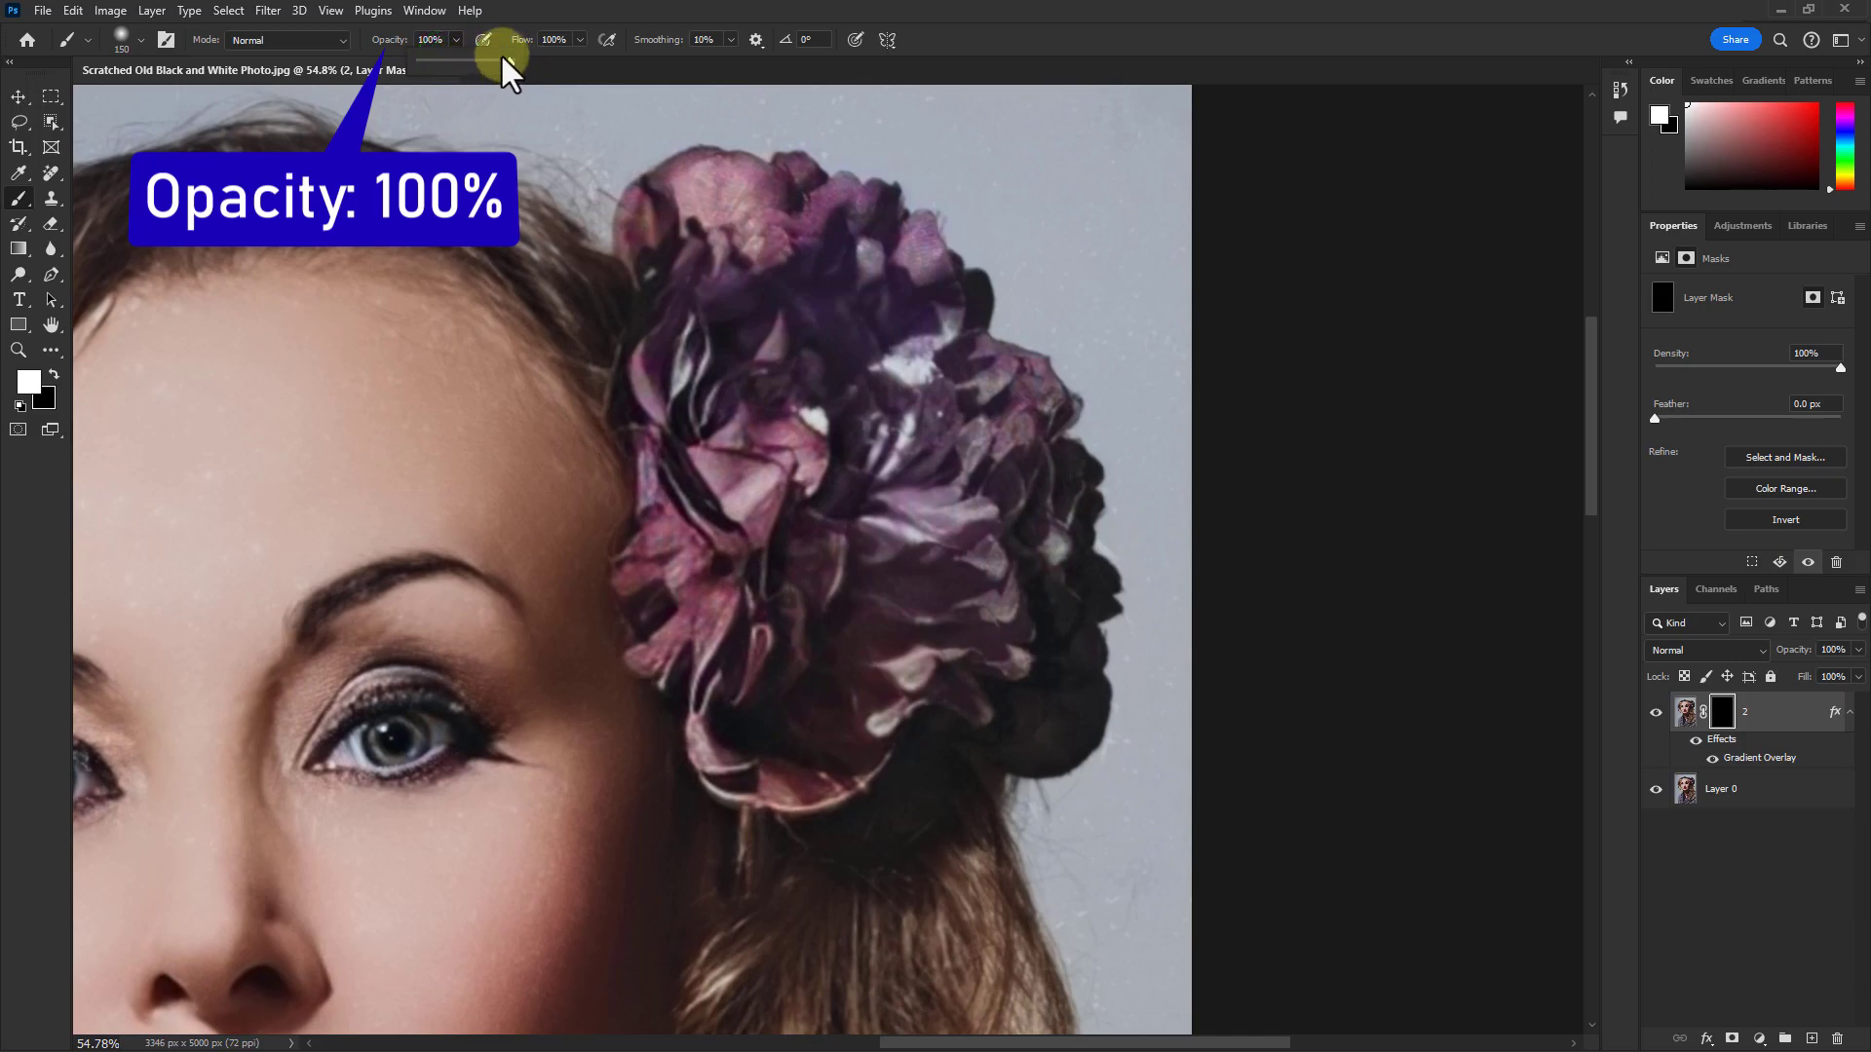
Step: Paint white on layer 2's mask over the hair flower's petals to reveal the magenta gradient
mouse_move(735, 193)
mouse_down()
mouse_move(853, 331)
mouse_move(821, 203)
mouse_move(919, 274)
mouse_move(936, 334)
mouse_move(876, 402)
mouse_move(793, 337)
mouse_move(825, 379)
mouse_move(793, 528)
mouse_move(749, 447)
mouse_move(753, 627)
mouse_move(853, 496)
mouse_move(916, 480)
mouse_move(979, 594)
mouse_move(828, 602)
mouse_move(862, 568)
mouse_up()
drag(716, 203, 807, 200)
mouse_move(780, 201)
mouse_down()
mouse_move(749, 453)
mouse_move(696, 604)
mouse_up()
drag(673, 779, 608, 448)
drag(597, 468, 1036, 610)
drag(838, 273, 793, 760)
mouse_move(756, 322)
mouse_down()
mouse_move(1237, 769)
mouse_move(1276, 955)
mouse_up()
drag(1238, 1004, 1021, 575)
drag(1051, 772, 1004, 453)
drag(959, 463, 789, 464)
drag(658, 617, 693, 617)
drag(839, 514, 910, 521)
mouse_move(906, 531)
mouse_down()
mouse_move(840, 680)
mouse_move(982, 582)
mouse_move(936, 582)
mouse_up()
drag(745, 147, 794, 146)
Step: Shrink the brush to about size 60 and paint the mask along the flower's petal edges and remaining uncolored spots
alt+right_click(759, 232)
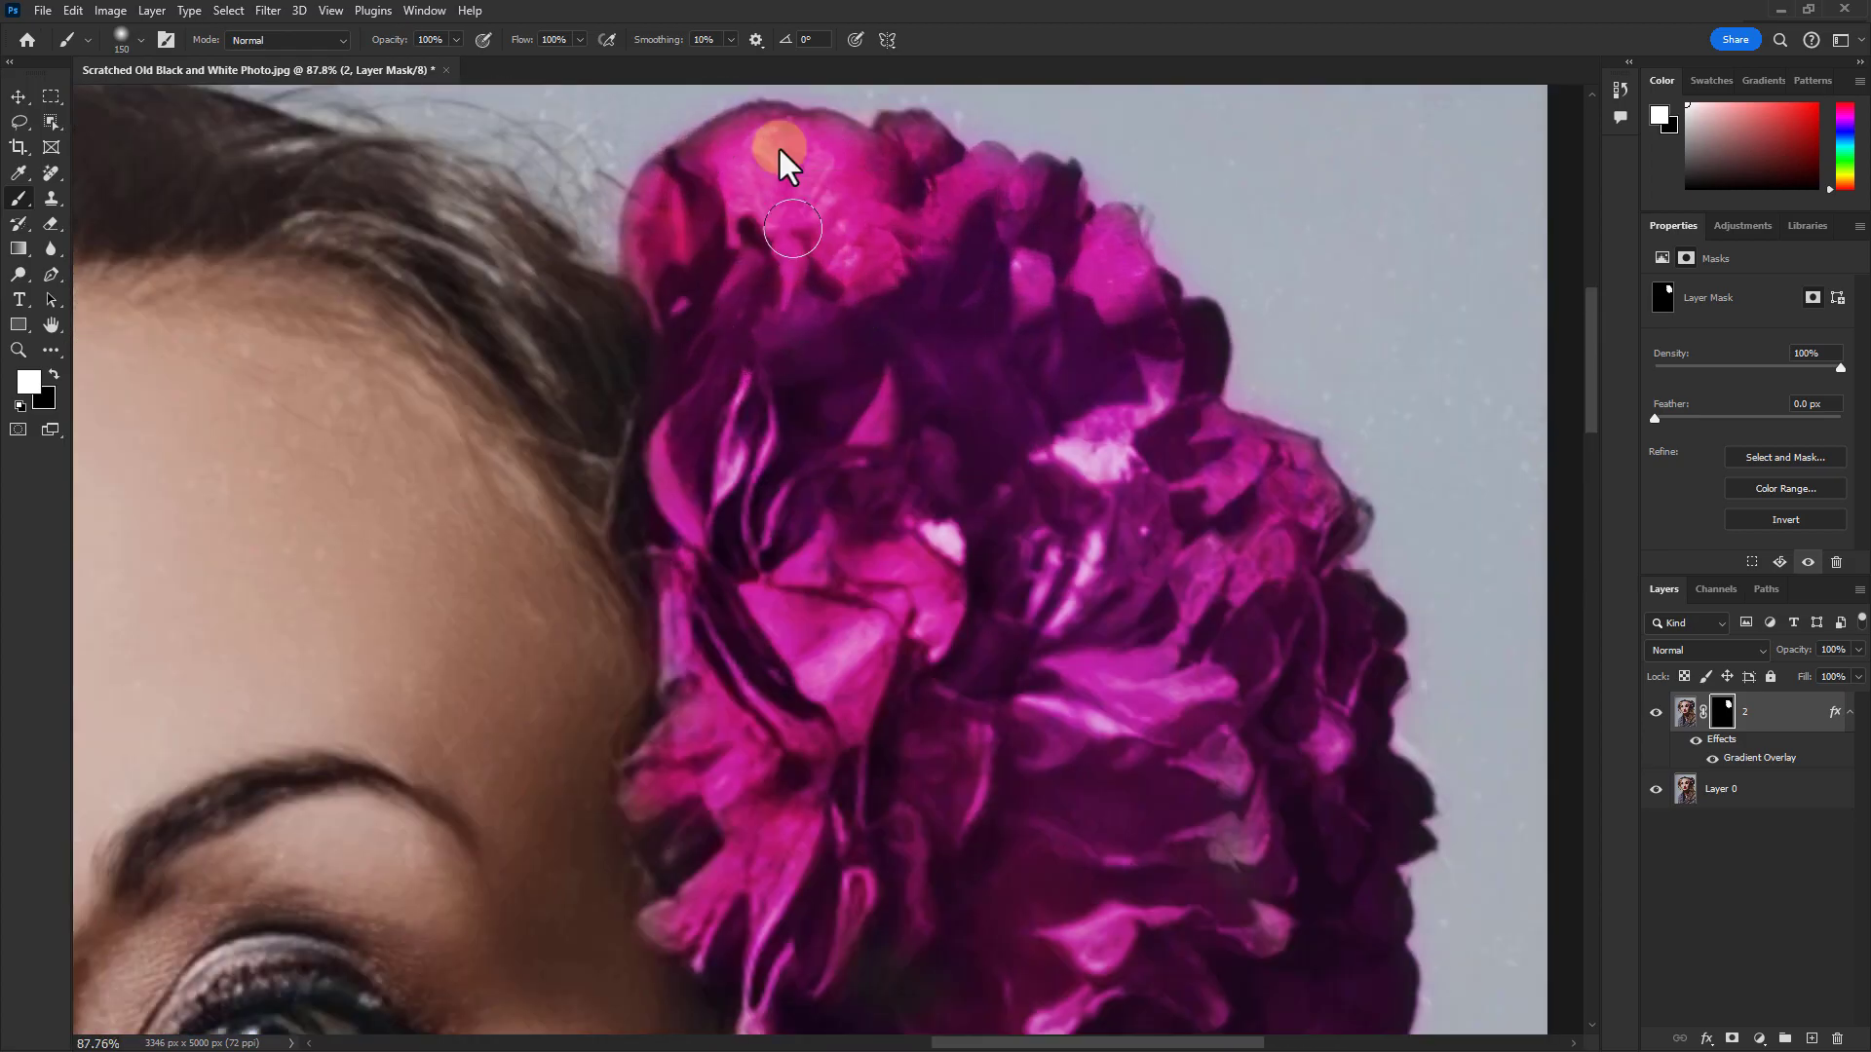
drag(1199, 337, 1014, 336)
drag(1189, 653, 1087, 450)
drag(986, 195, 1135, 194)
drag(806, 371, 816, 414)
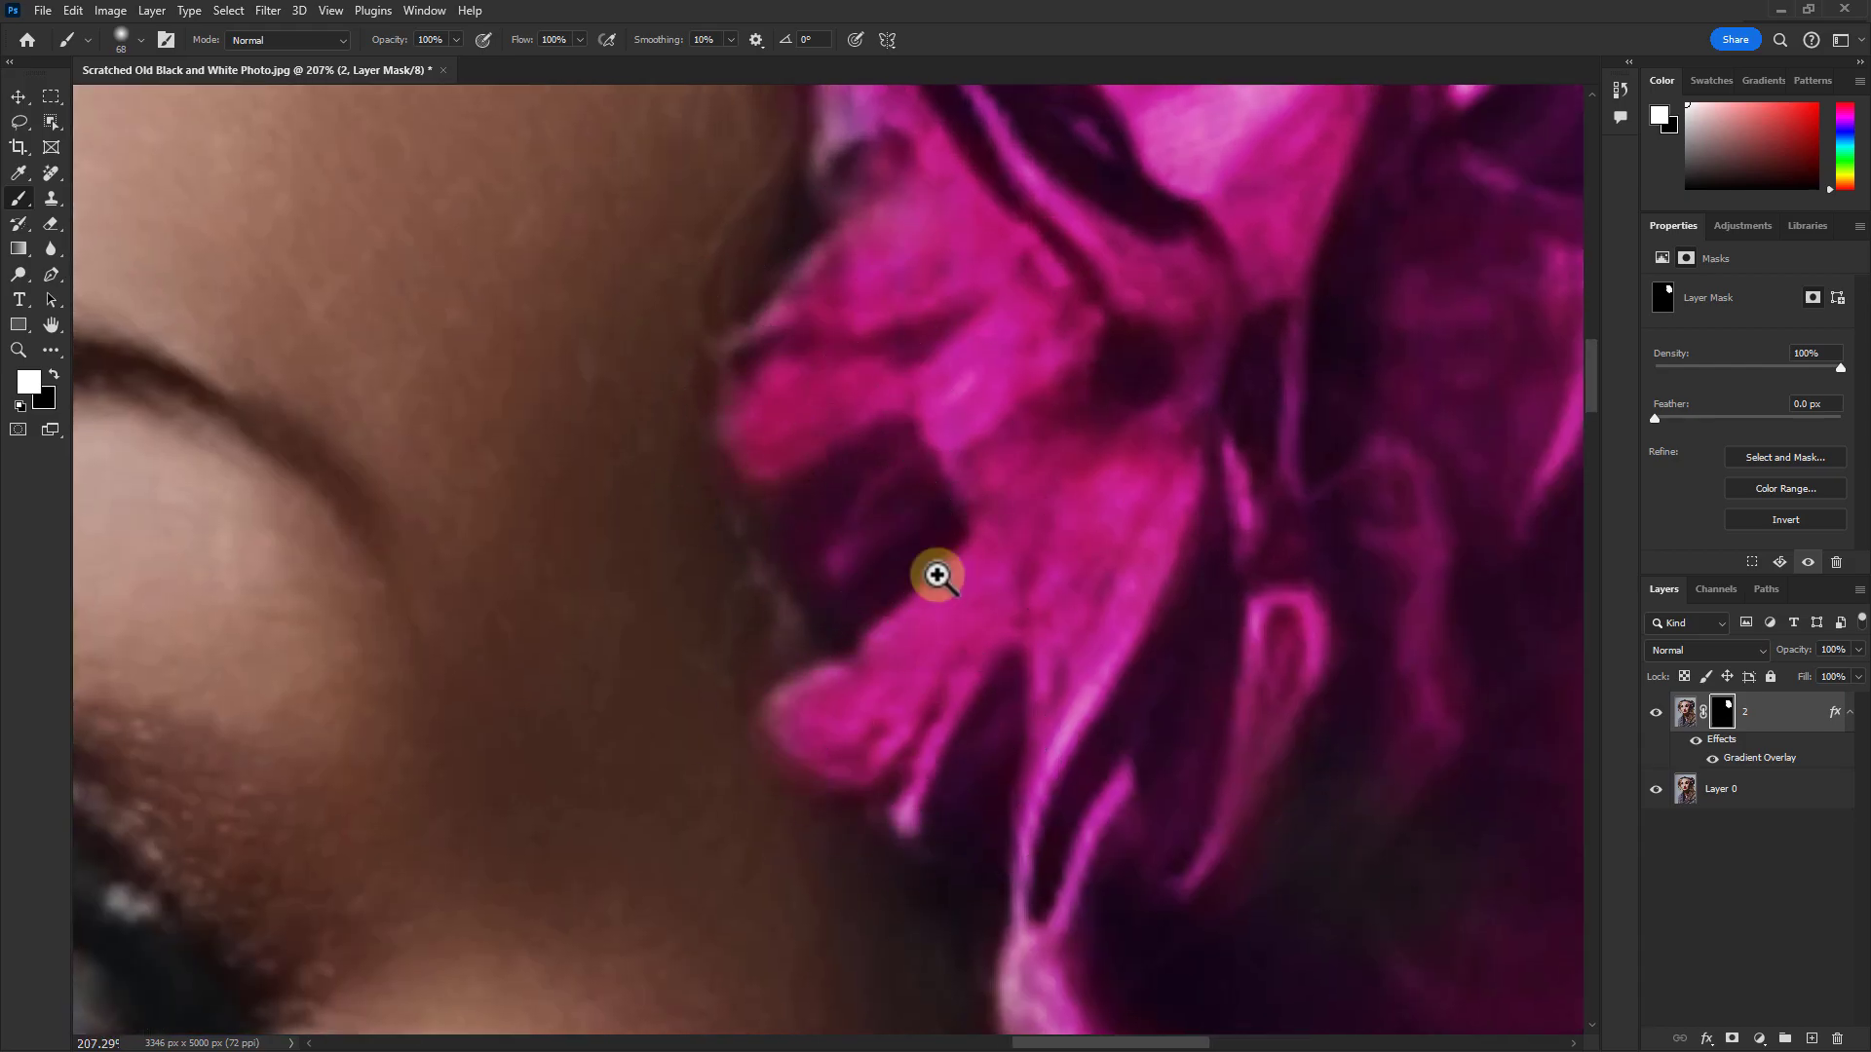
drag(990, 593, 936, 593)
drag(1078, 513, 935, 514)
drag(1121, 960, 1101, 618)
Step: Enlarge the brush and paint the mask white over the lower part of the shawl to reveal the purple gradient
alt+right_click(1273, 548)
drag(1291, 548, 1003, 965)
drag(1072, 697, 1157, 697)
drag(965, 595, 910, 330)
drag(758, 300, 847, 300)
mouse_move(791, 231)
mouse_down()
mouse_move(608, 537)
mouse_move(616, 858)
mouse_up()
drag(624, 877, 674, 472)
drag(638, 195, 682, 585)
Step: Paint the mask white over the shawl's remaining left folds up to the neck and over the dark inner collar, resizing the brush as needed
drag(819, 313, 931, 313)
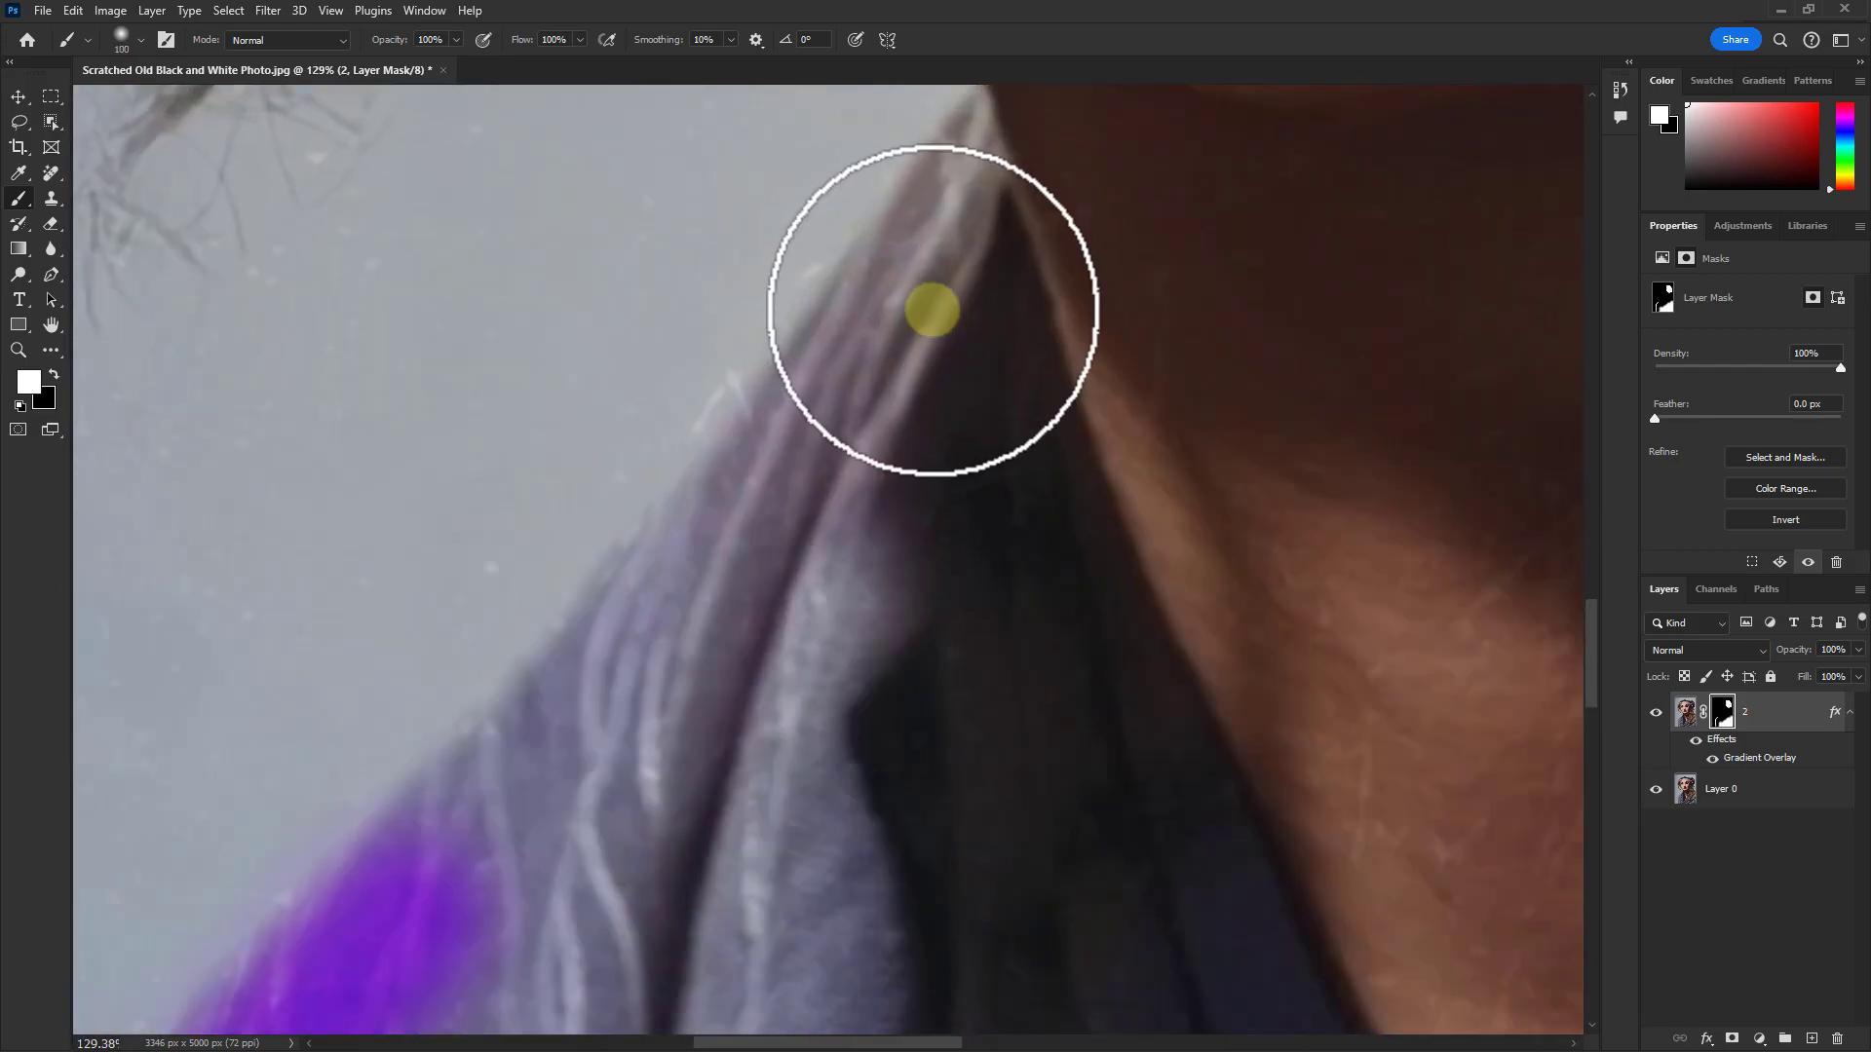
alt+right_click(932, 313)
drag(974, 243, 877, 418)
drag(683, 702, 926, 428)
drag(1081, 175, 863, 671)
drag(1344, 331, 648, 639)
drag(729, 243, 861, 682)
drag(906, 828, 867, 210)
mouse_move(819, 147)
mouse_down()
mouse_move(1238, 980)
mouse_move(1101, 974)
mouse_up()
mouse_move(1452, 477)
mouse_down()
mouse_move(1078, 444)
mouse_move(1082, 469)
mouse_up()
mouse_move(971, 759)
mouse_down()
mouse_move(1118, 301)
mouse_move(1035, 507)
mouse_up()
drag(935, 292, 1057, 438)
alt+right_click(627, 264)
drag(626, 263, 390, 760)
drag(671, 483, 555, 477)
drag(599, 741, 634, 723)
drag(755, 629, 648, 644)
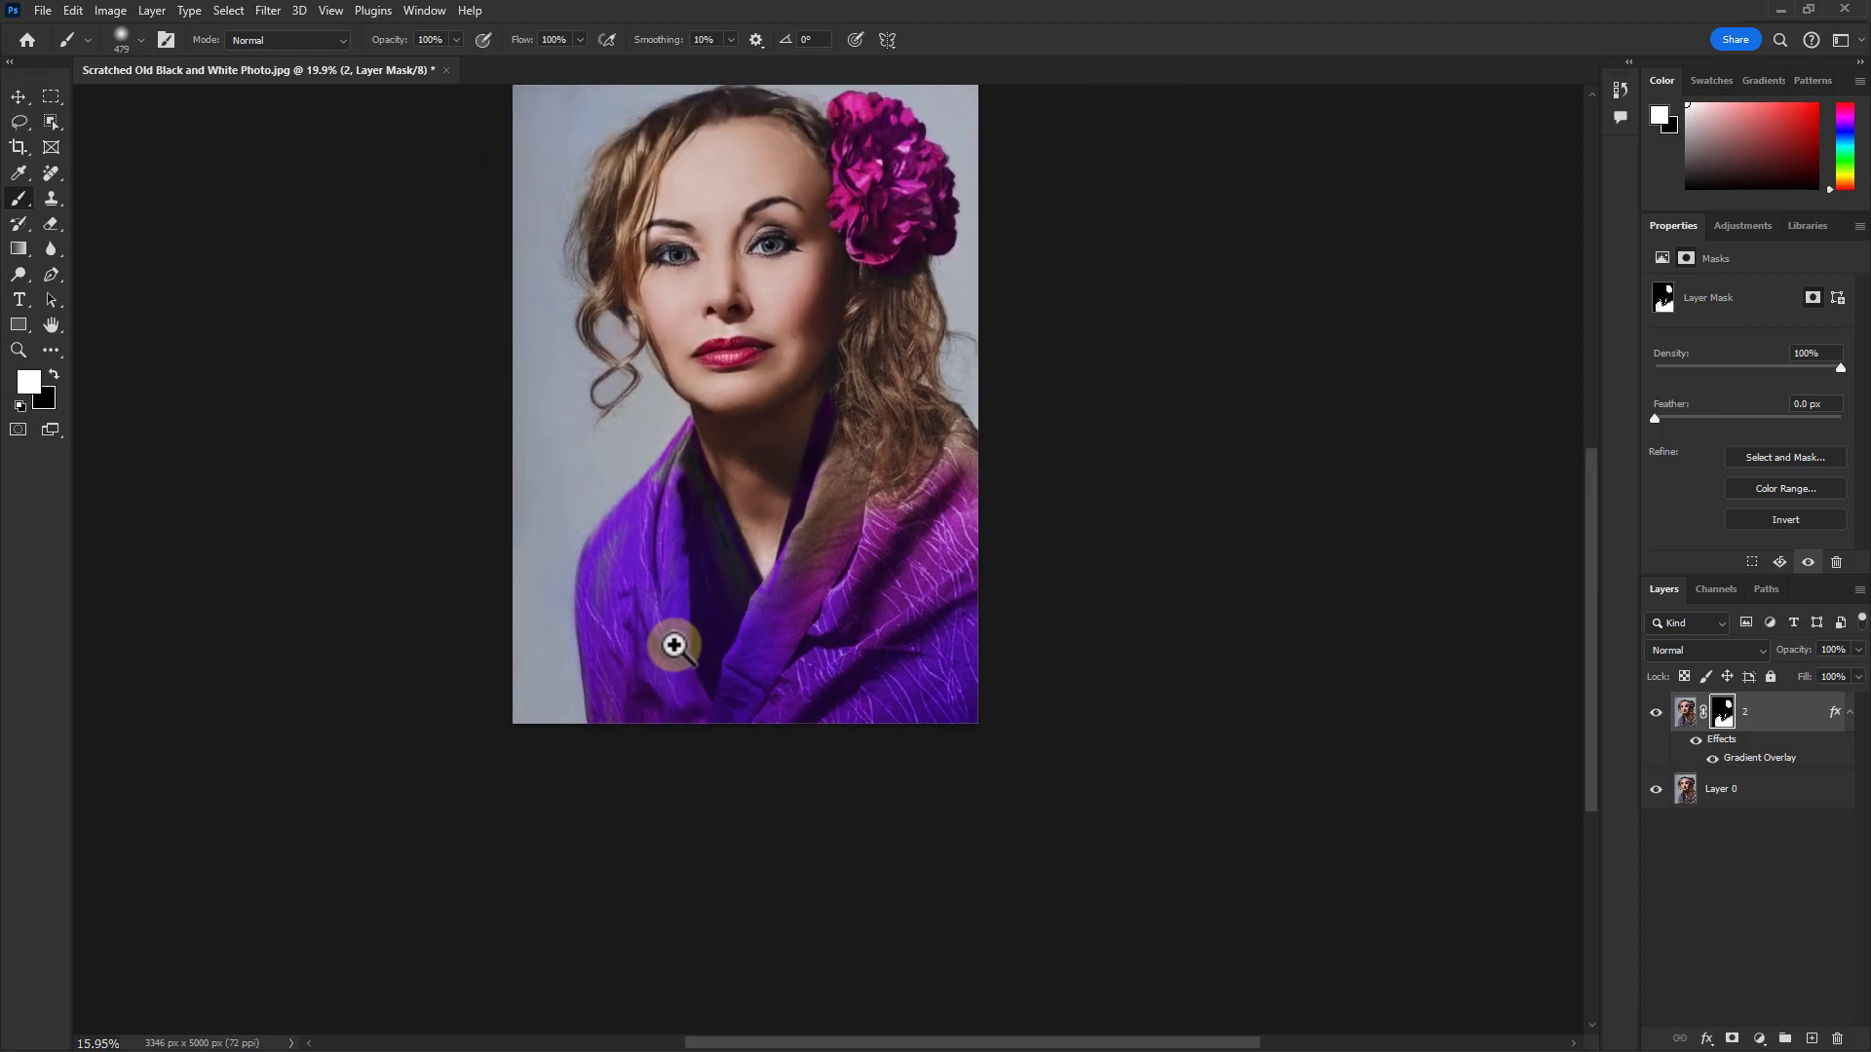
Step: Paint the mask white over the remaining brown shawl fold and the shoulder area beneath the hair, adjusting the brush size
drag(688, 518, 721, 366)
drag(648, 285, 850, 317)
mouse_move(849, 317)
mouse_down()
mouse_move(906, 317)
mouse_move(745, 444)
mouse_up()
drag(936, 575, 885, 581)
mouse_move(1296, 672)
mouse_down()
mouse_move(877, 721)
mouse_move(984, 468)
mouse_up()
alt+right_click(984, 526)
drag(1033, 544, 975, 544)
scroll(1108, 600, down, 4)
alt+right_click(1120, 585)
drag(1119, 585, 1124, 789)
scroll(1056, 516, up, 6)
scroll(1210, 686, down, 4)
alt+right_click(1267, 604)
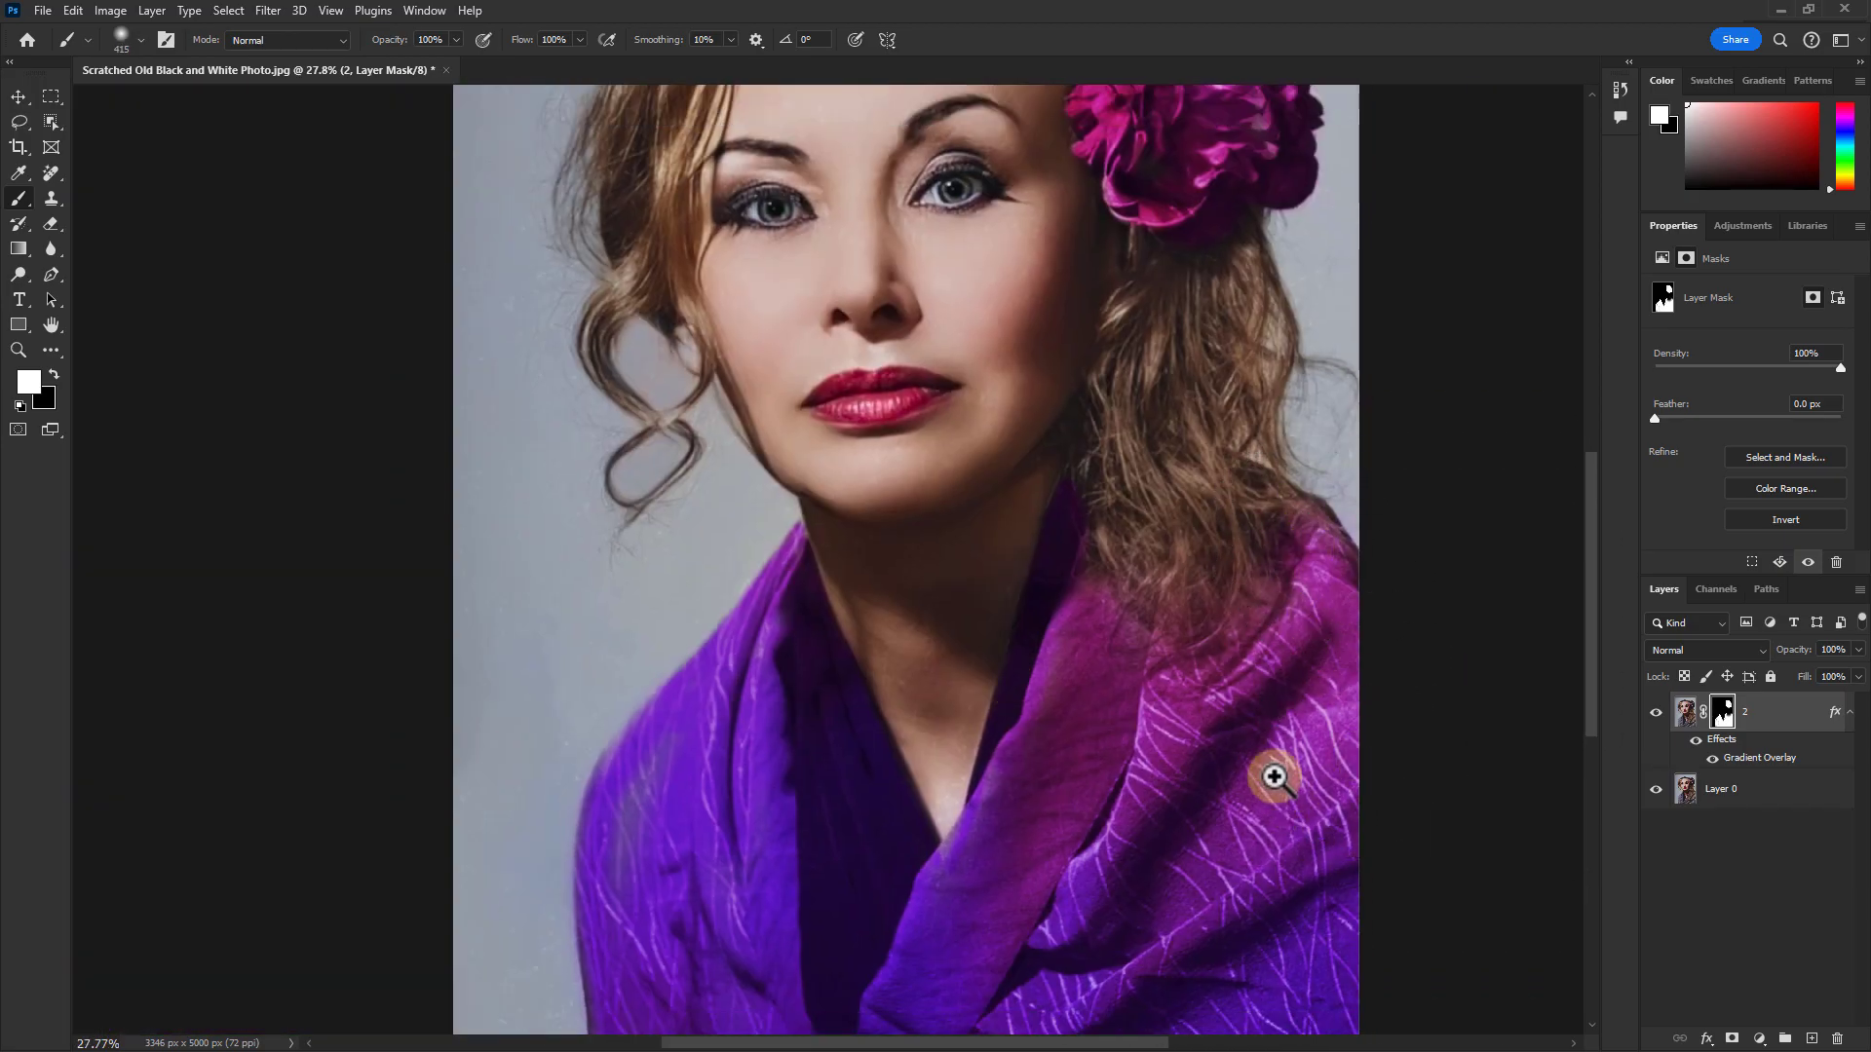
scroll(1265, 822, down, 2)
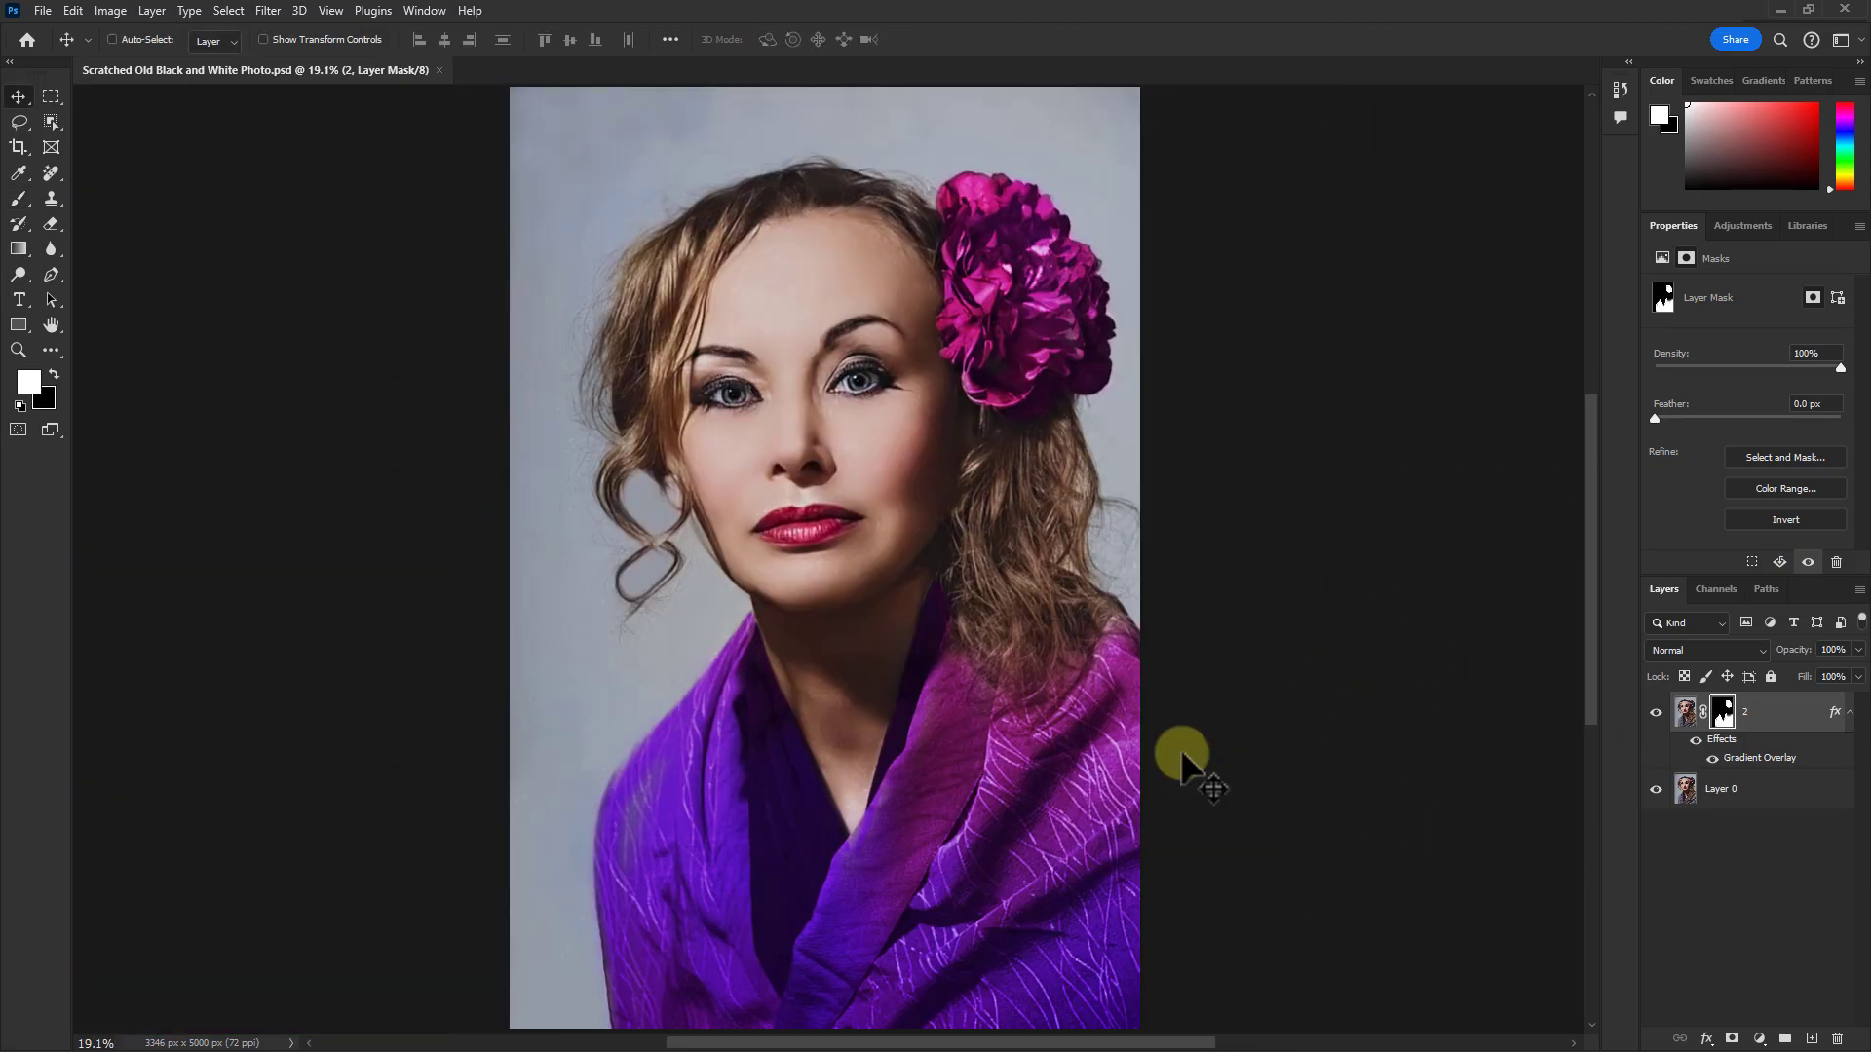